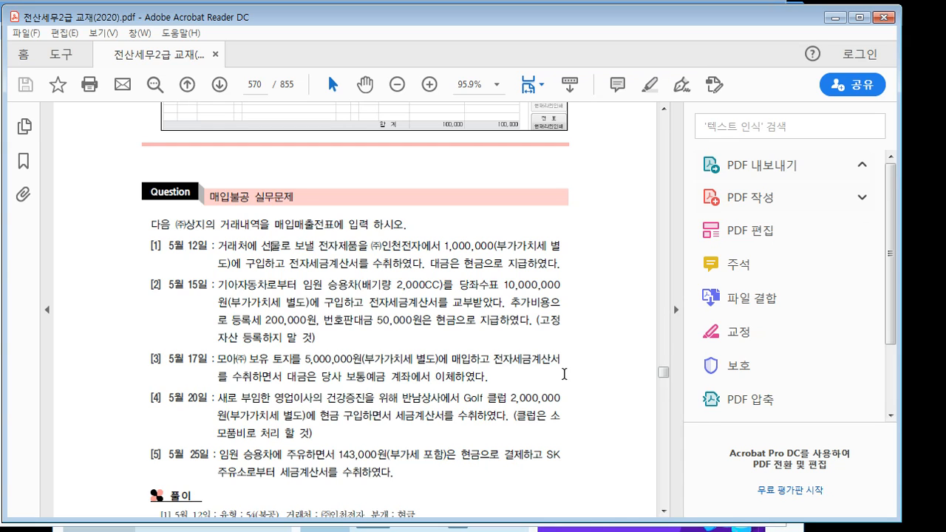
- Switch to the 매입매출전표입력 window and start a 17 May voucher with VAT type 54 불공
click(539, 530)
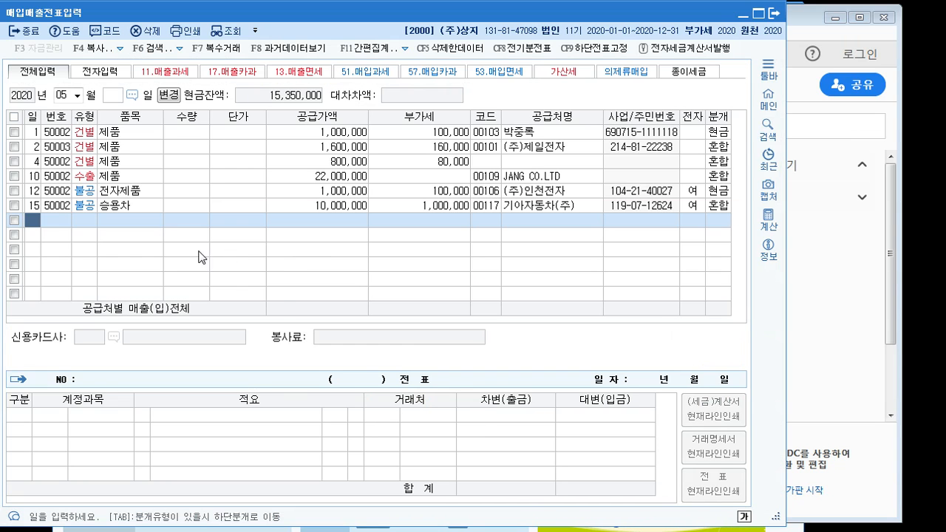
text(17)
key(Return)
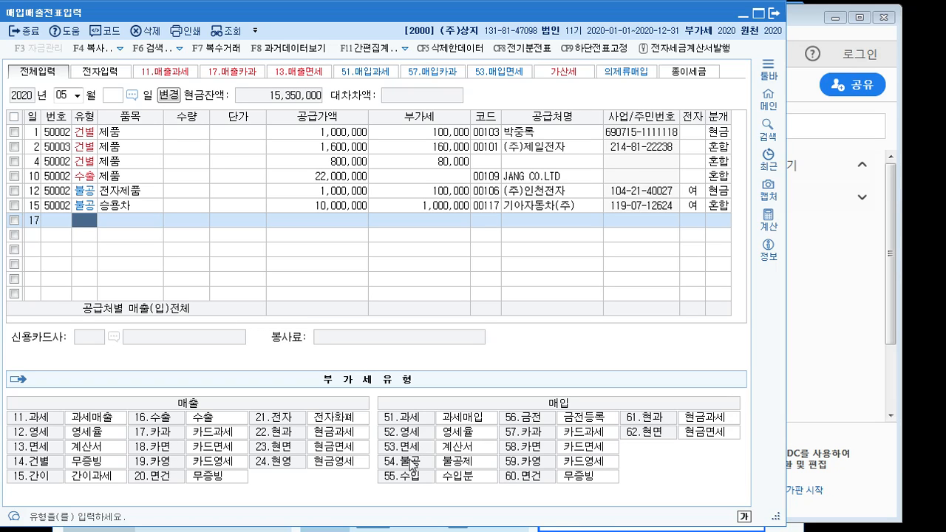
text(54)
key(Return)
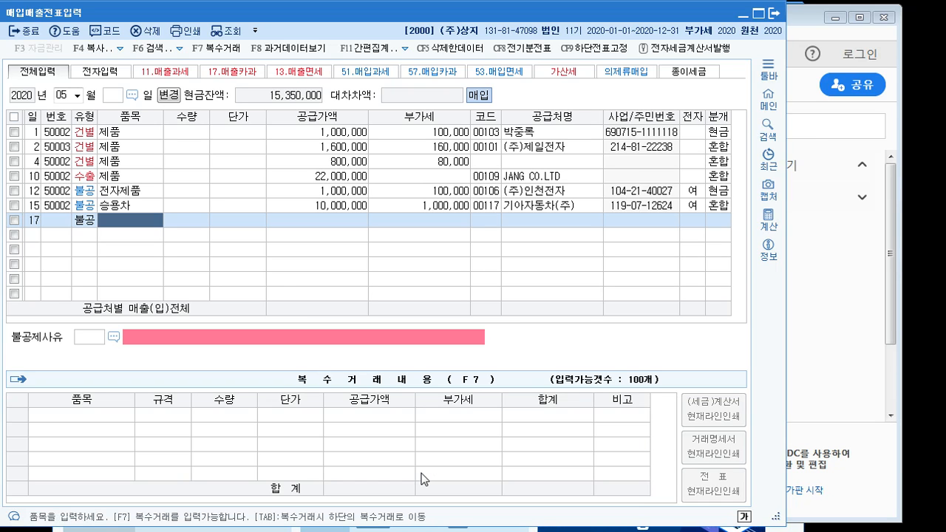
- Enter 토지 as the item with a supply value of 5,000,000, accepting the calculated VAT
text(토지)
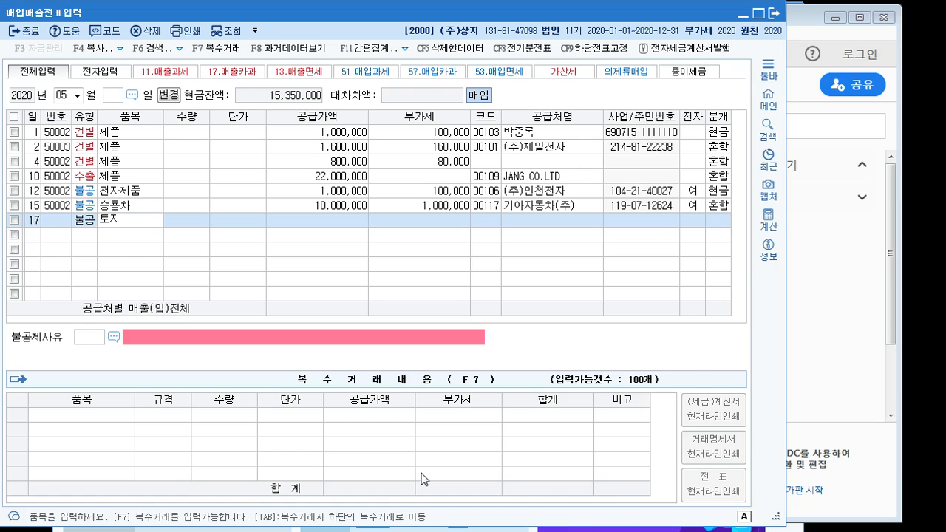
key(Return)
key(Return)
key(Return)
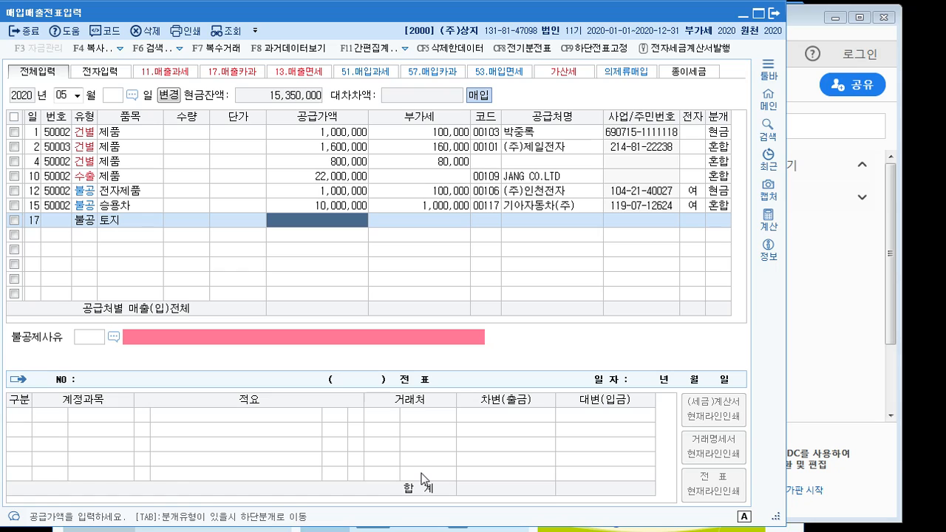
text(5000000)
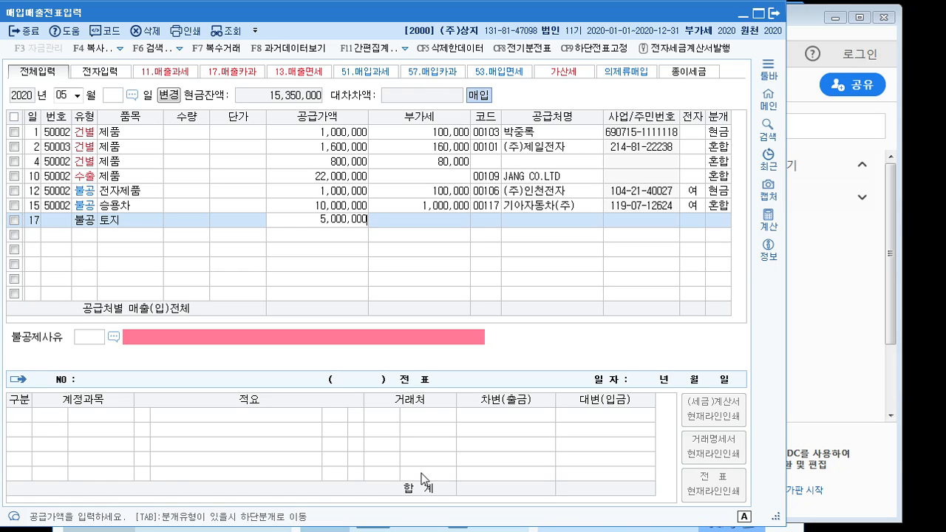
key(Return)
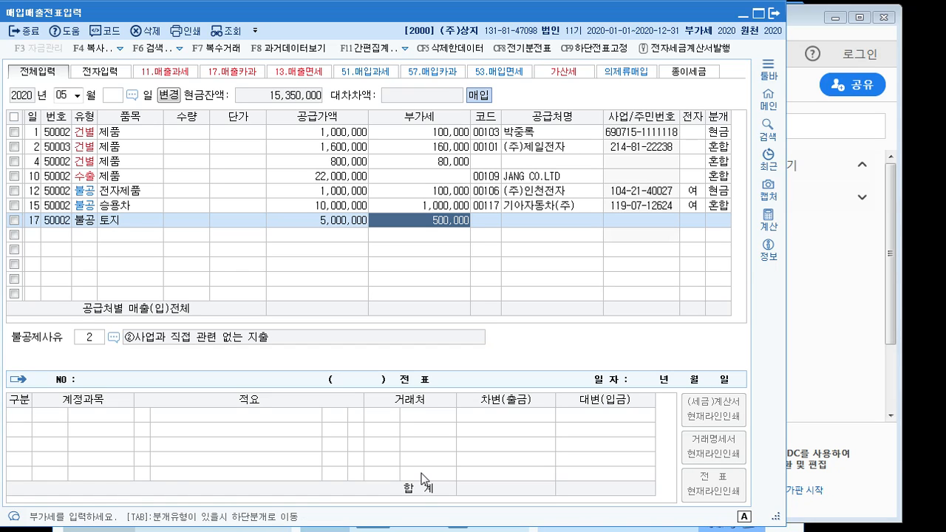
key(Return)
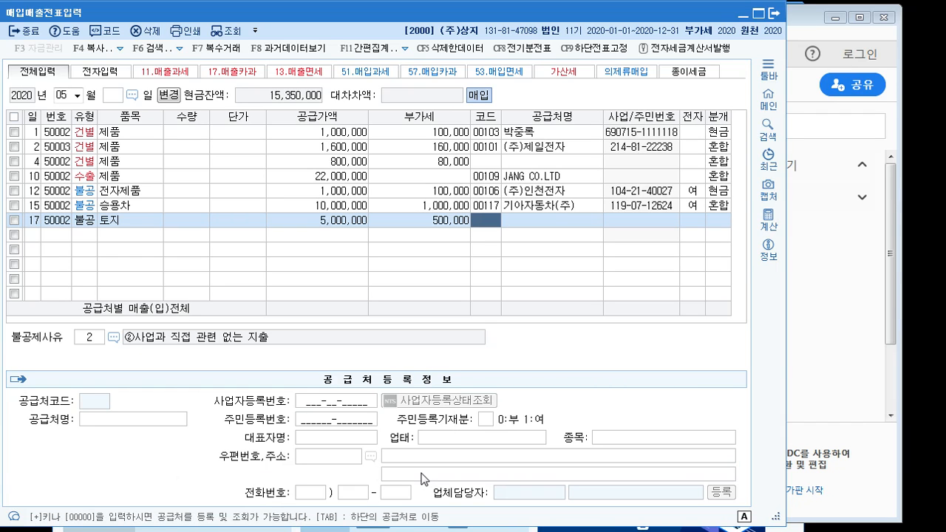
- Assign 모아(주) as the supplier of the 17 May land purchase
text(모아)
key(Return)
key(Return)
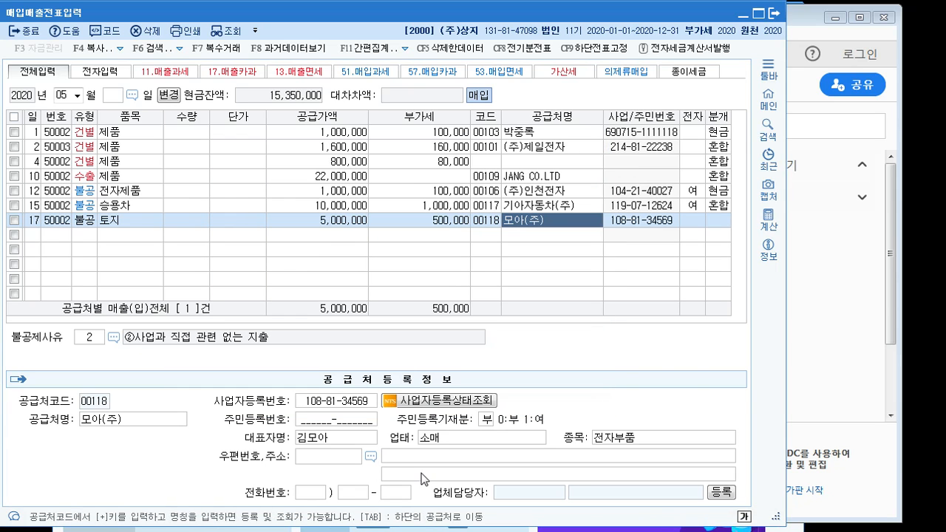
key(Return)
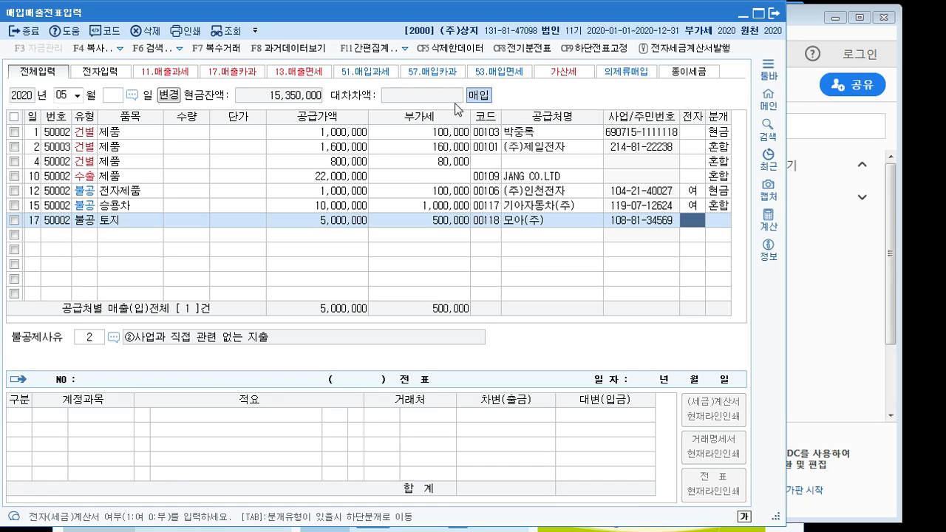
- Set the land purchase's non-deductible reason (불공제사유) to ⑥토지의 자본적 지출 관련
click(114, 338)
click(115, 338)
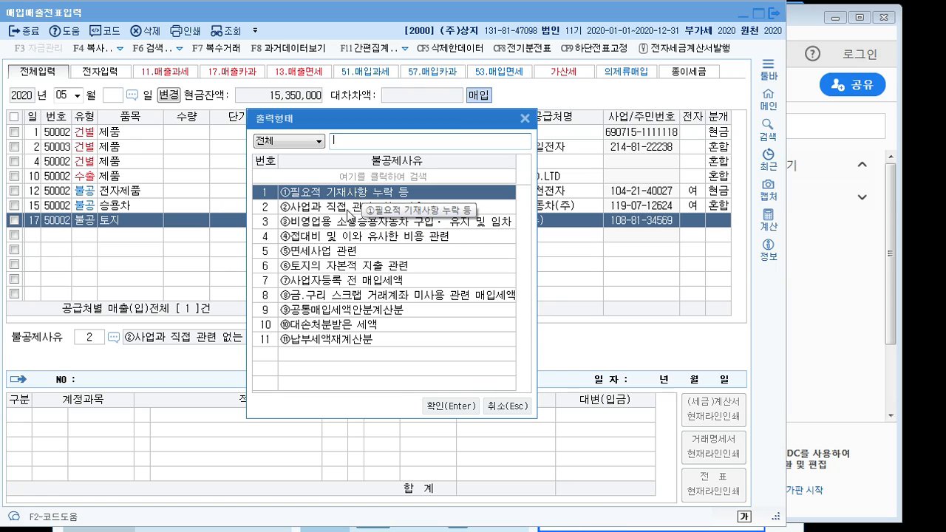
click(324, 268)
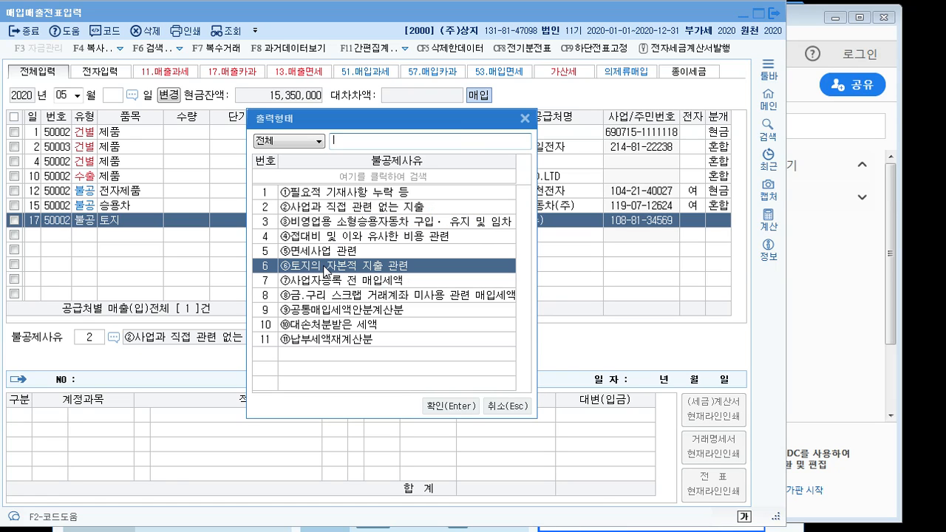
click(441, 407)
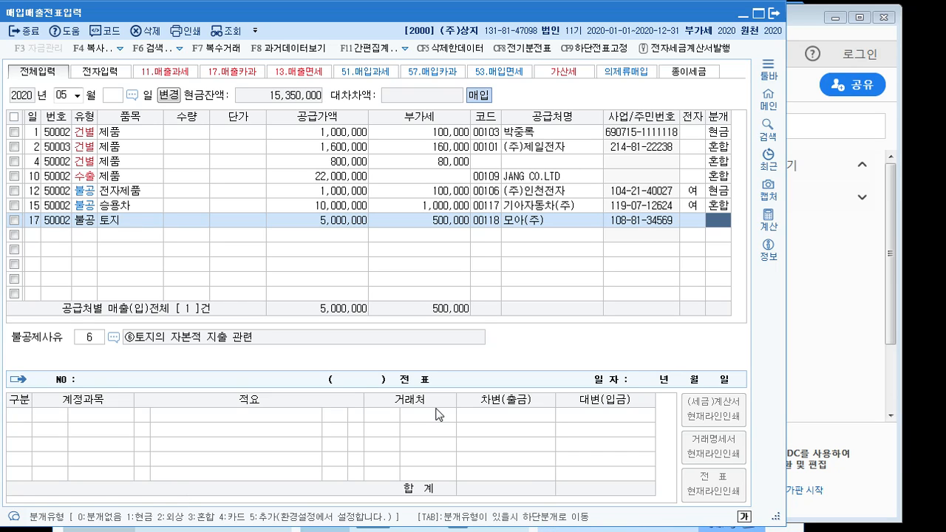
- Set the journal type to 3 혼합 and change the debit line's account to 0201 토지
text(3)
key(Return)
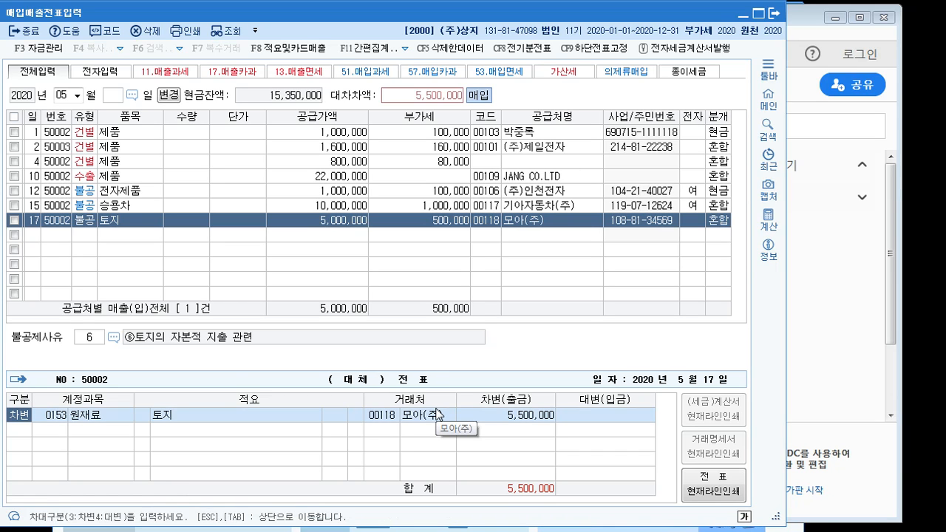
key(Return)
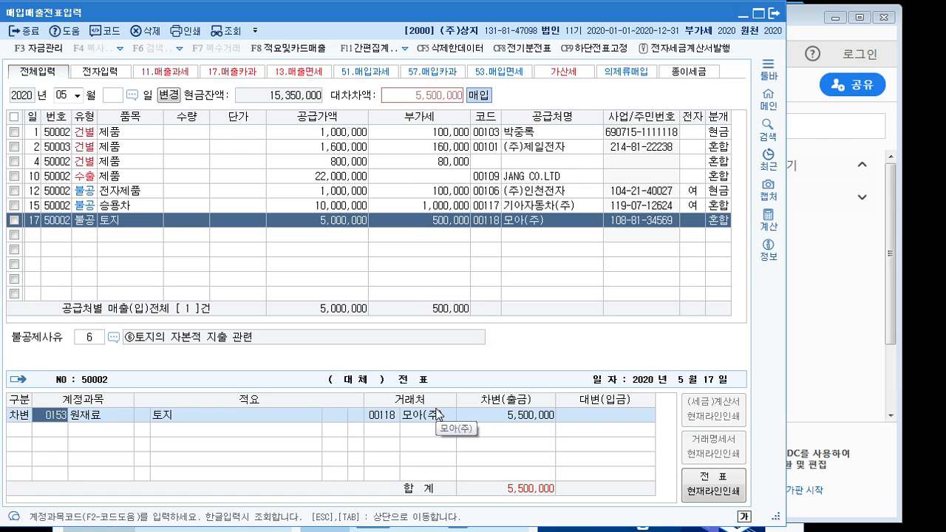
text(토지)
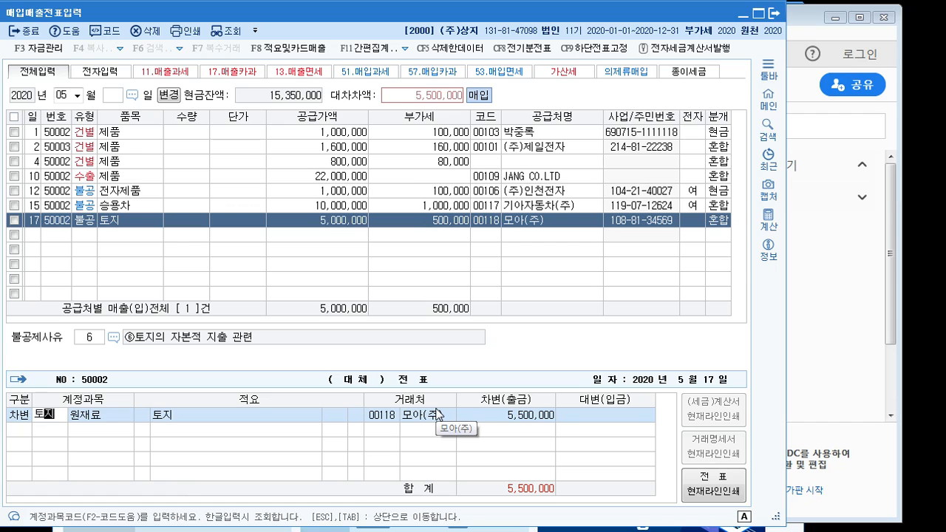
key(Return)
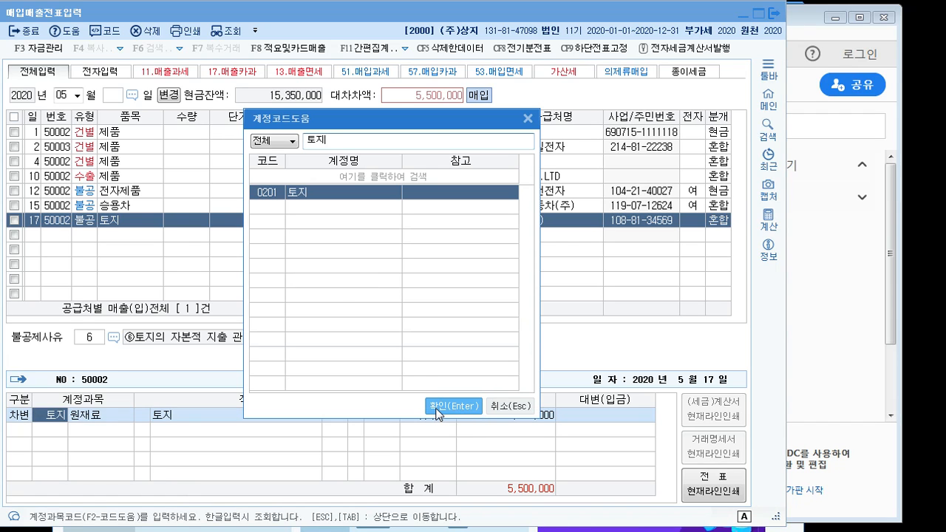
click(438, 408)
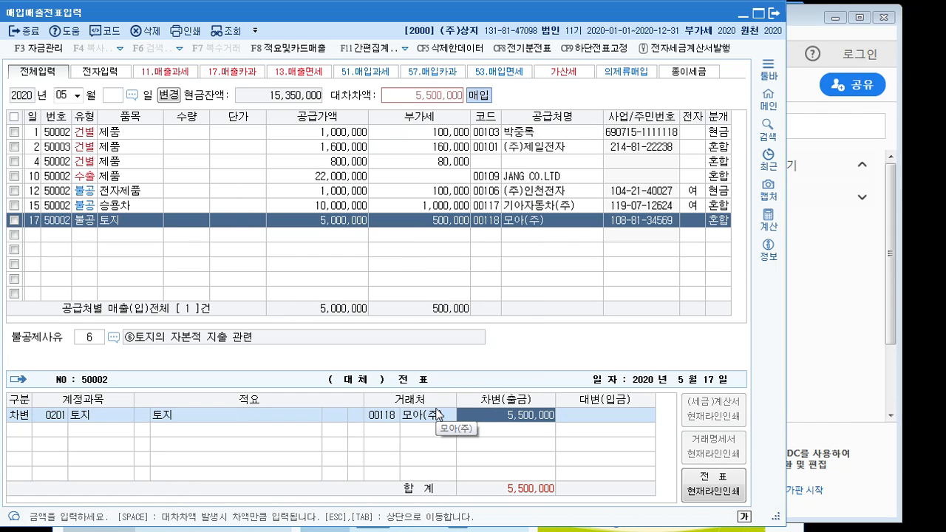
key(Return)
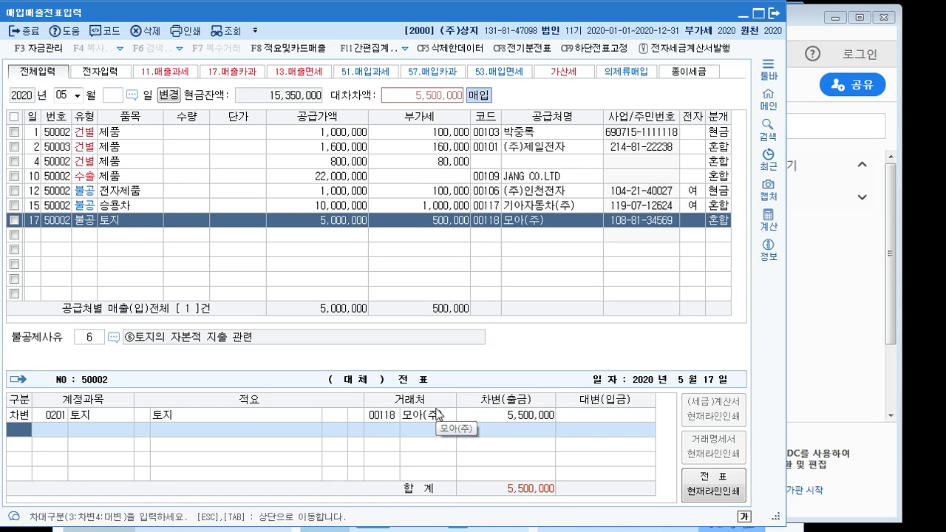
- Add a credit line to account 0103 보통예금 for 5,500,000, then review the saved 17 May voucher
text(4)
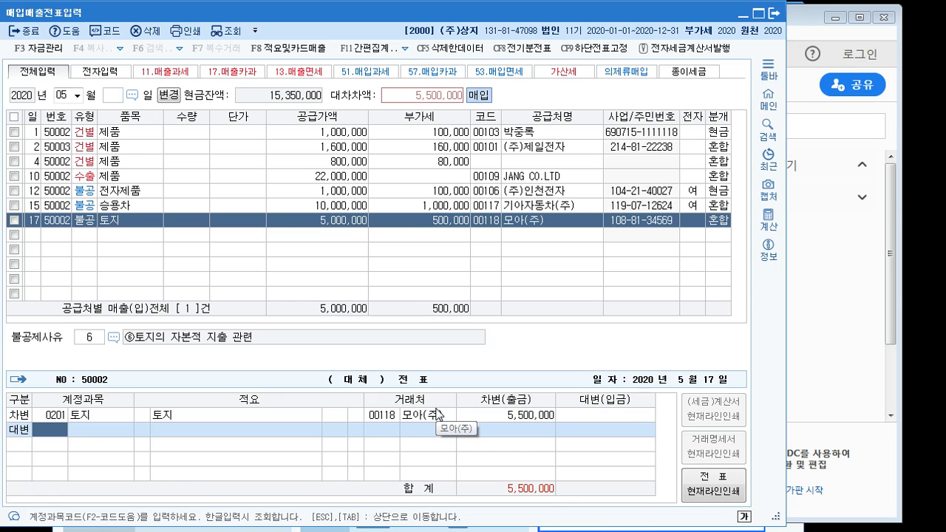
text(보통)
key(Return)
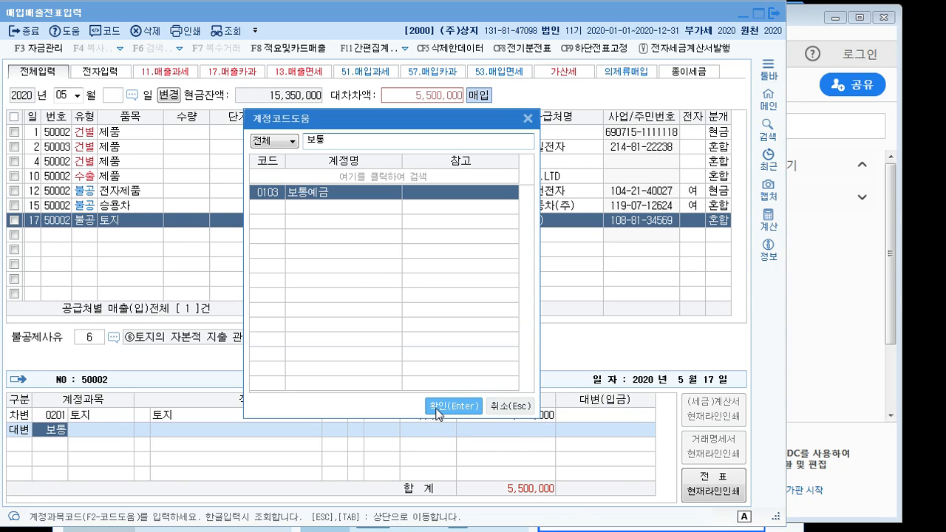
click(436, 411)
key(Return)
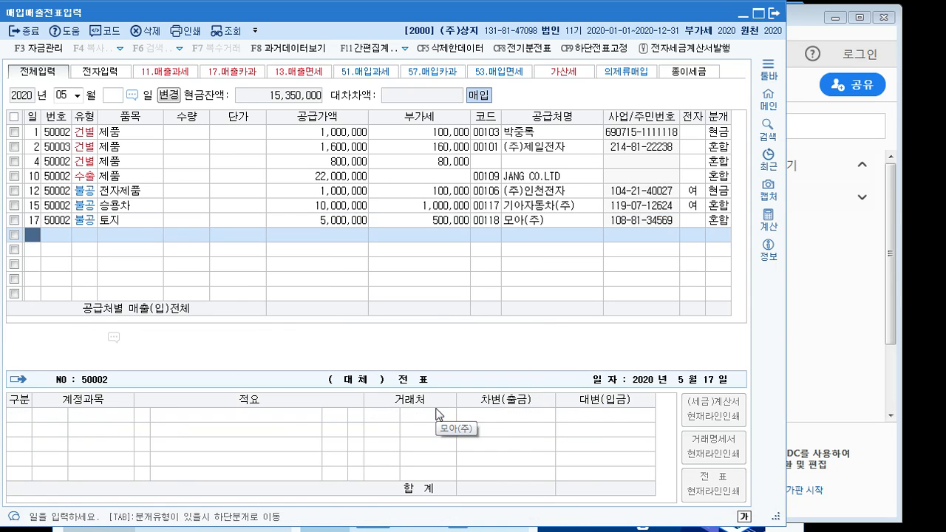
key(Up)
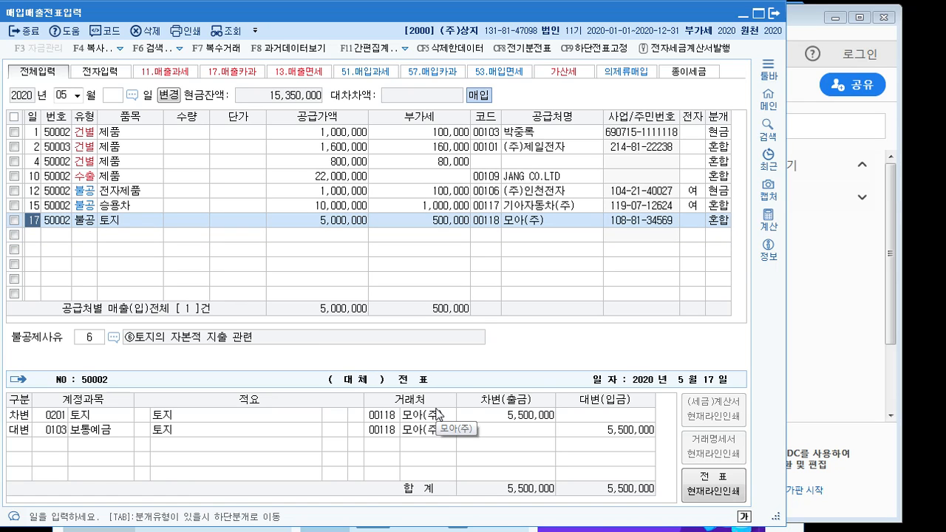
key(Down)
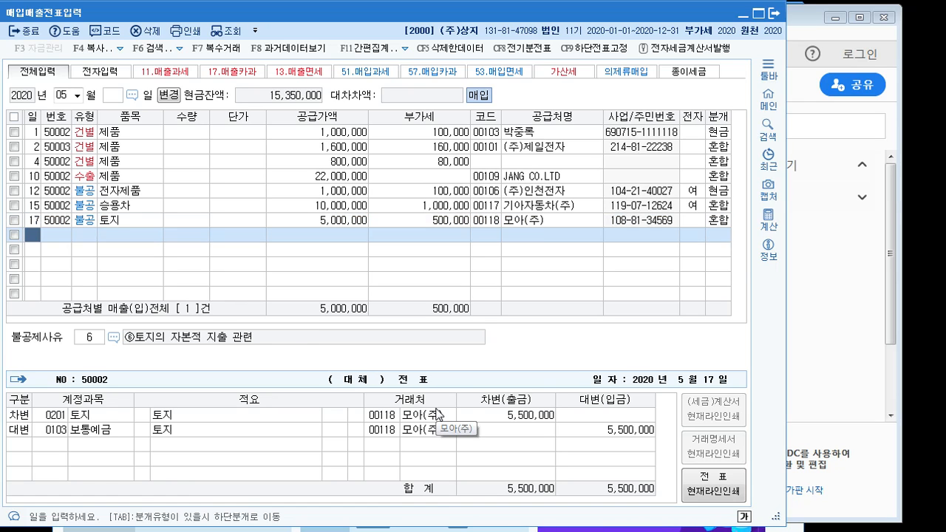
key(Up)
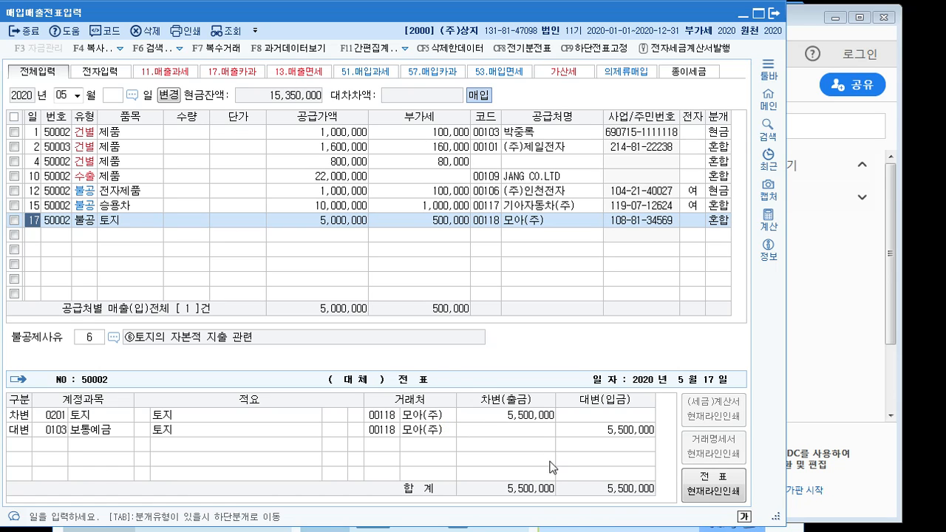
- Reload the April–June VAT return (부가가치세신고서) from current vouchers and examine the purchase and non-deductible tax lines
click(569, 529)
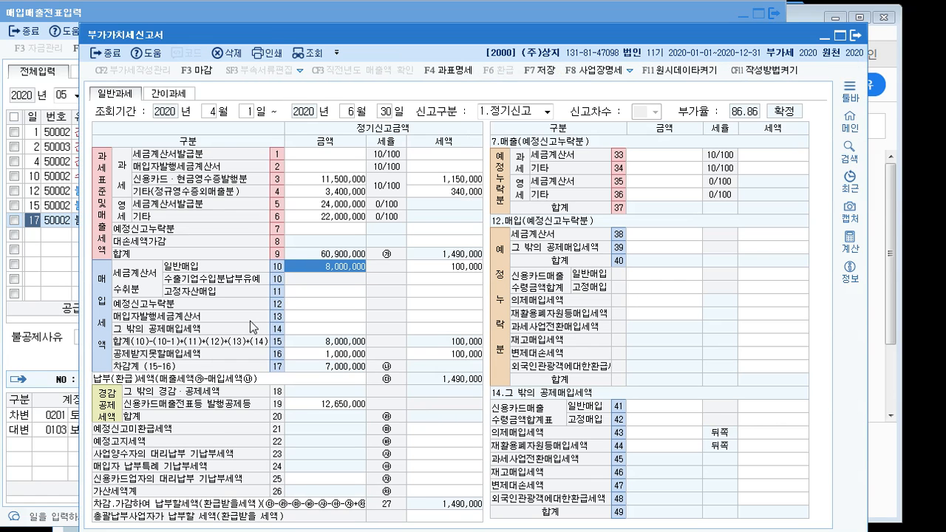
drag(269, 29, 397, 251)
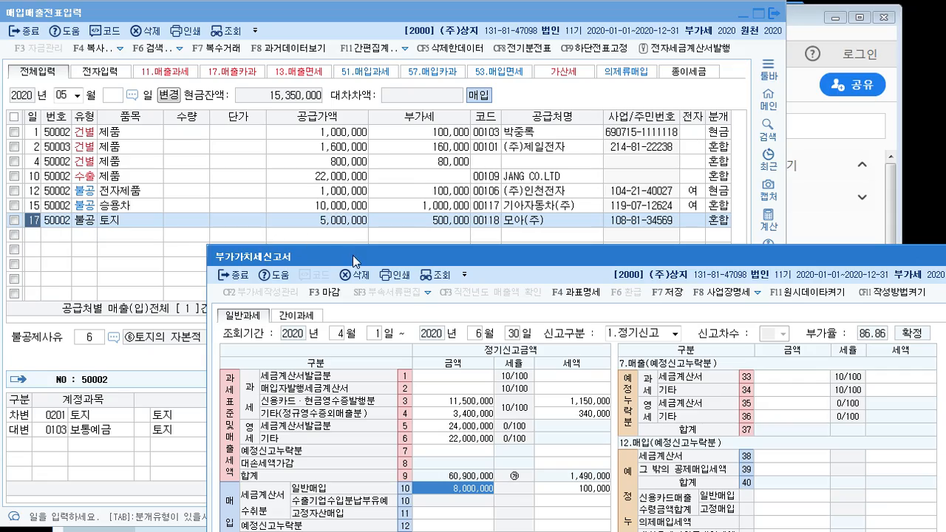
drag(364, 255, 244, 22)
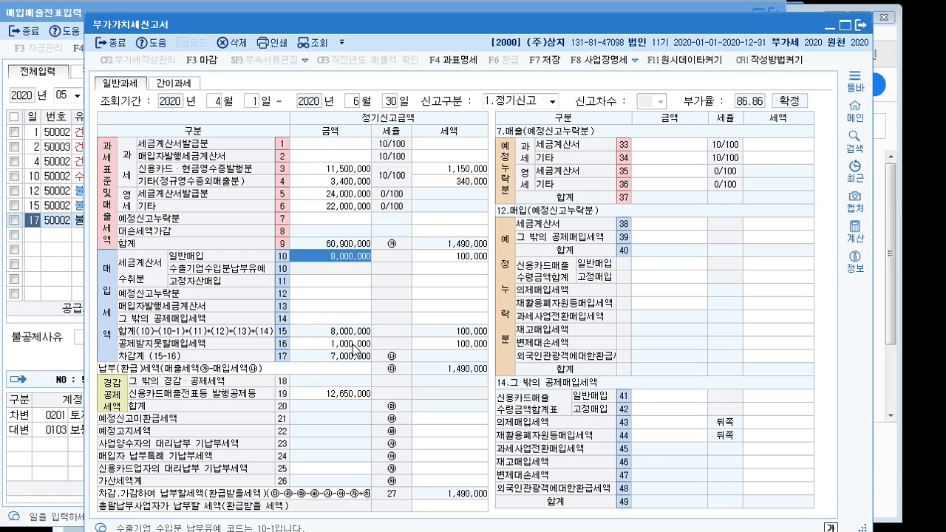
click(317, 44)
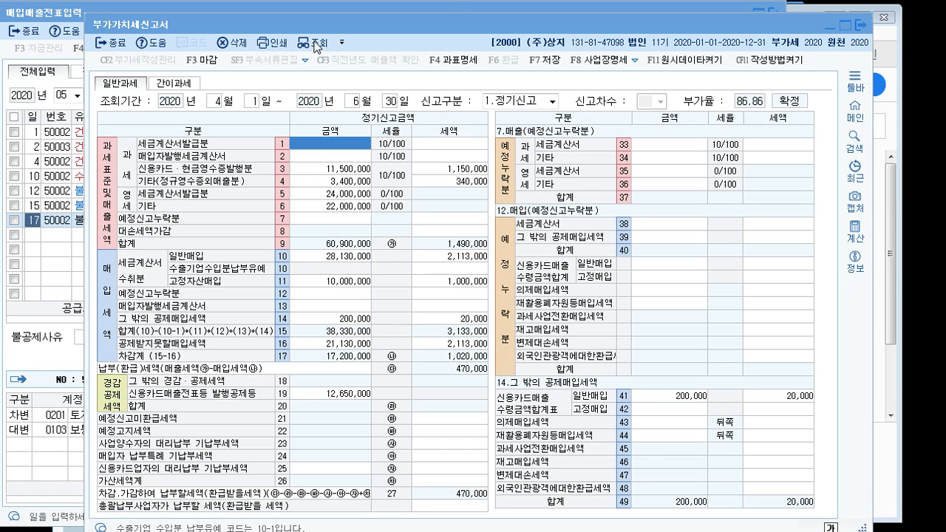
click(577, 302)
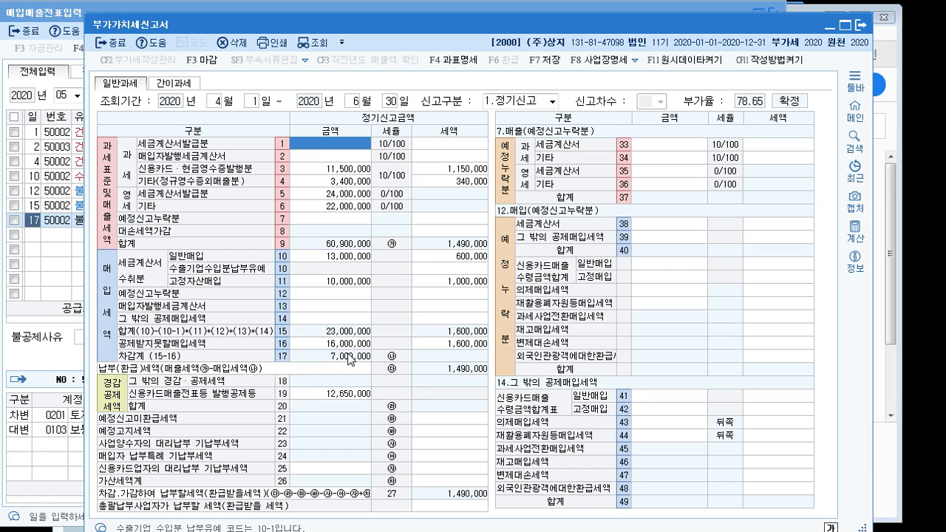
click(827, 24)
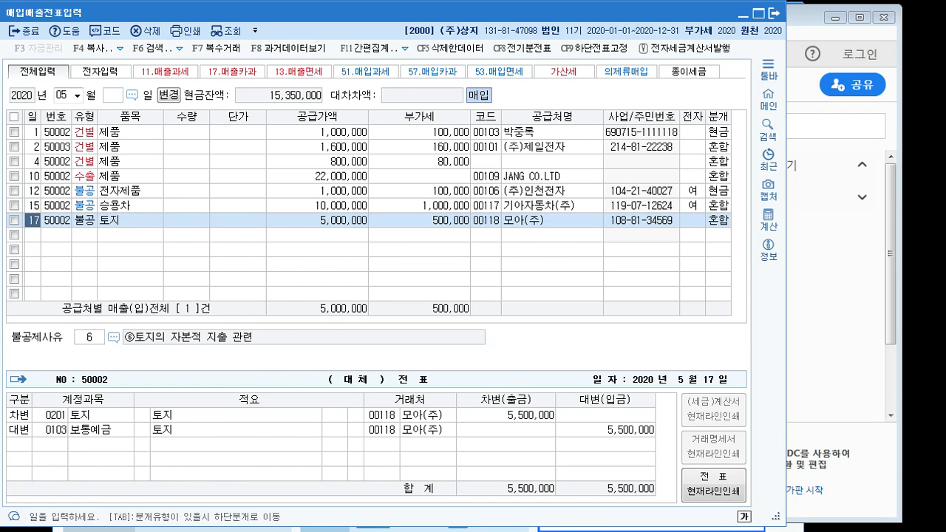
- Check transaction [4] in the textbook PDF, then start a 20 May voucher with VAT type 54 불공
click(436, 530)
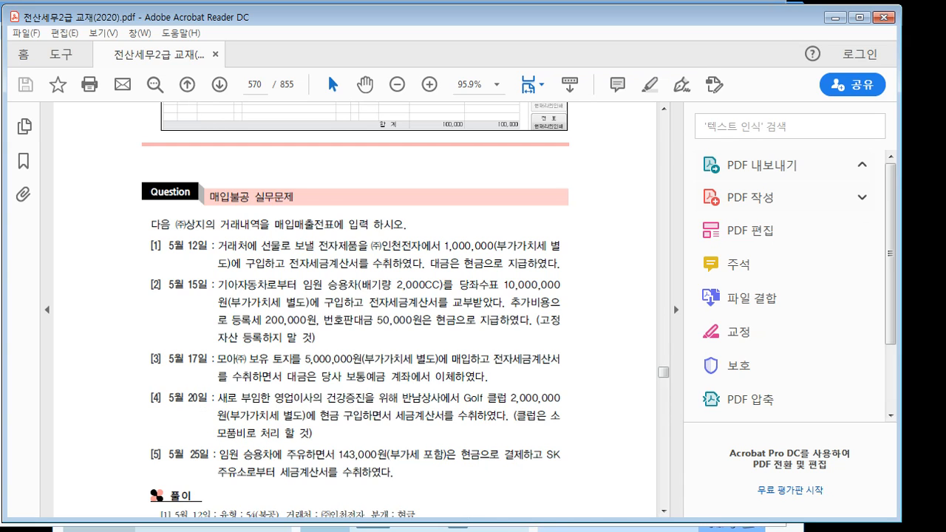
click(561, 526)
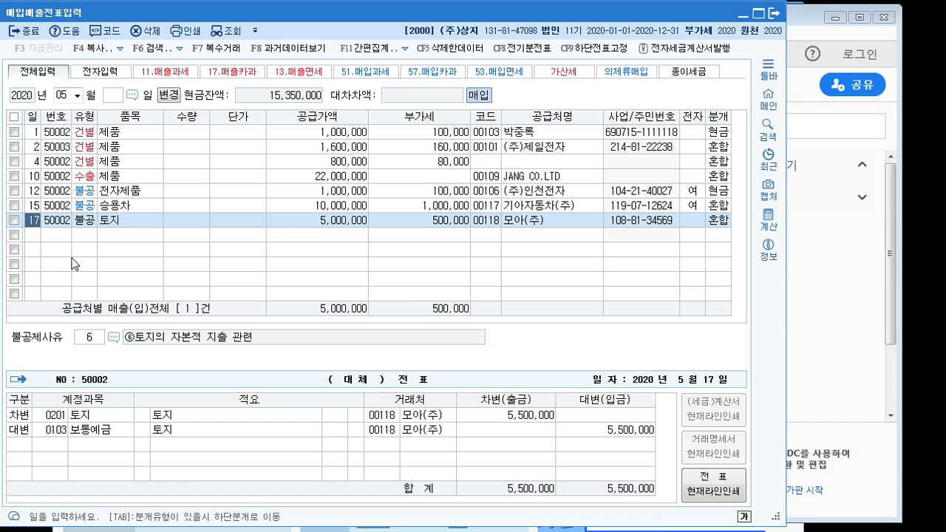
click(31, 235)
text(20)
key(Return)
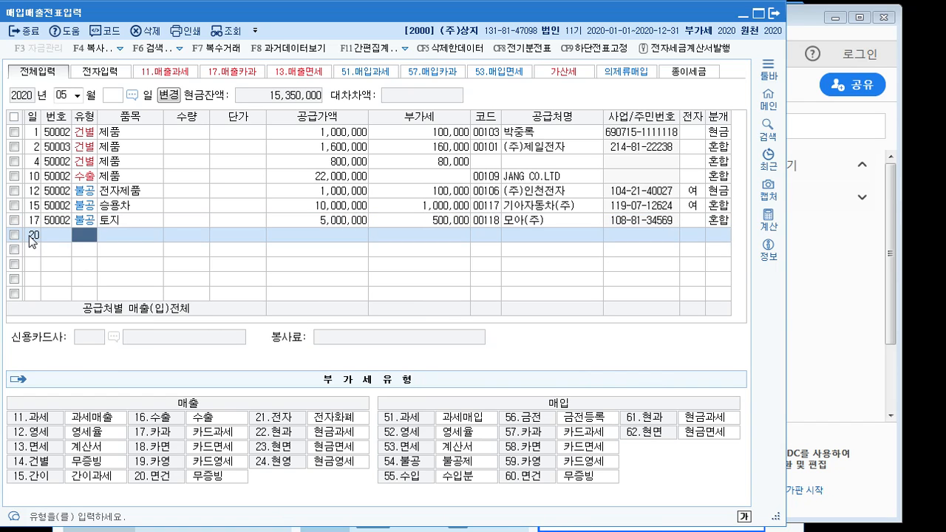
text(54)
key(Return)
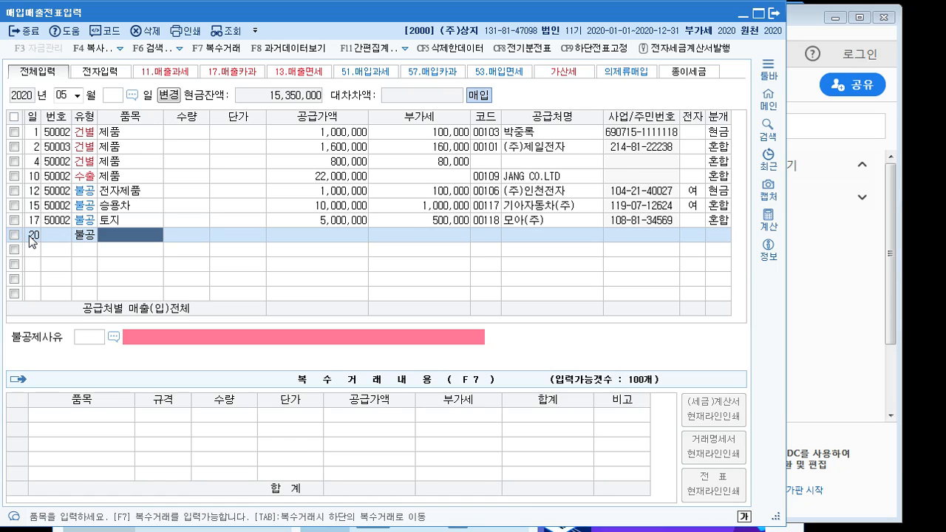
- Enter the item 골프용품 with a supply amount of 2,000,000 in the 20 May voucher
text(컴프용품)
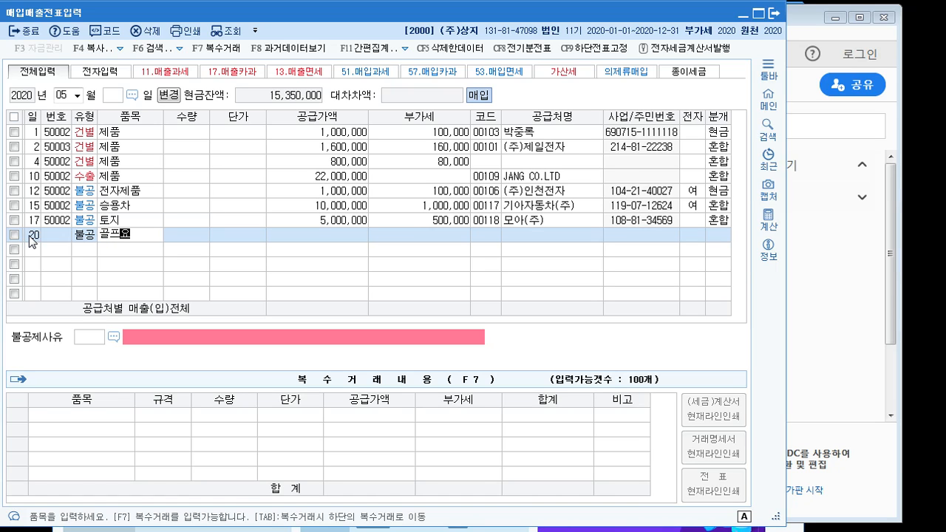
key(Return)
key(Return)
key(Return)
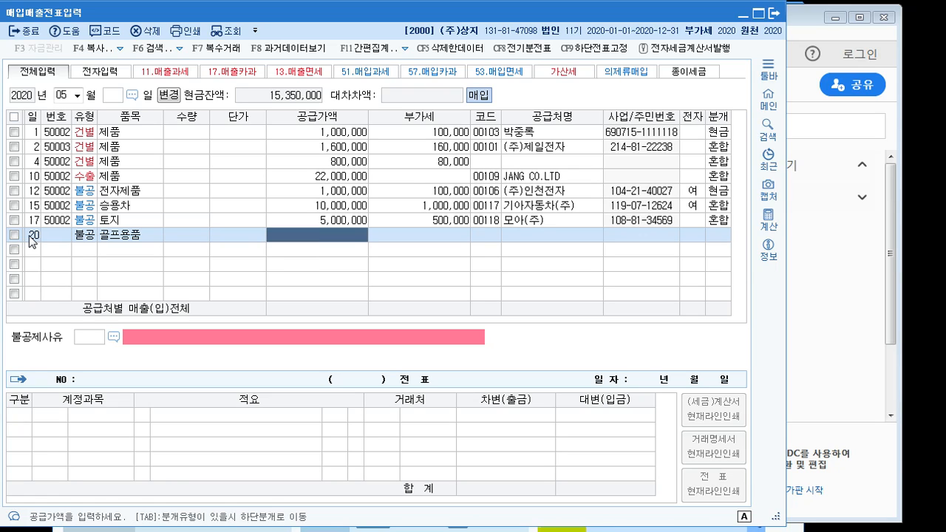
text(2000000)
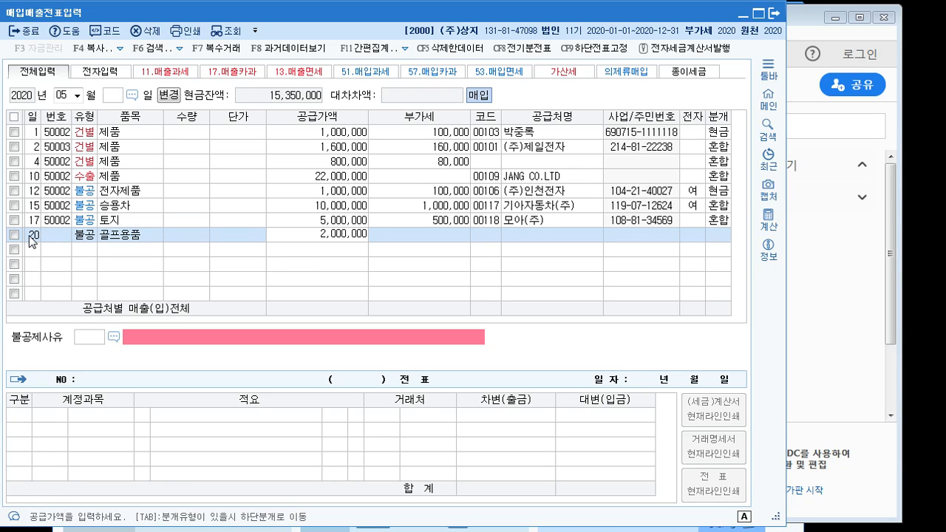
key(Return)
key(Return)
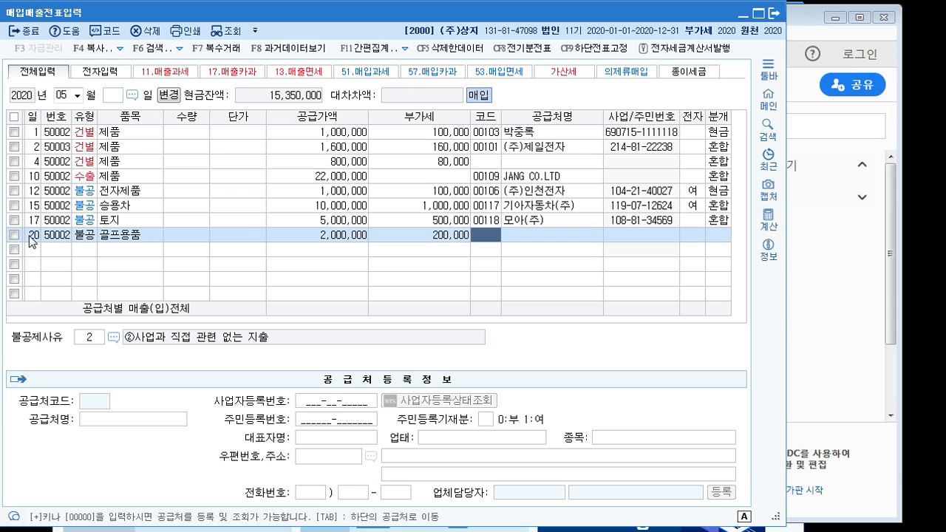
- Look up 반남상사 and assign it as the supplier of the 20 May voucher
text(반)
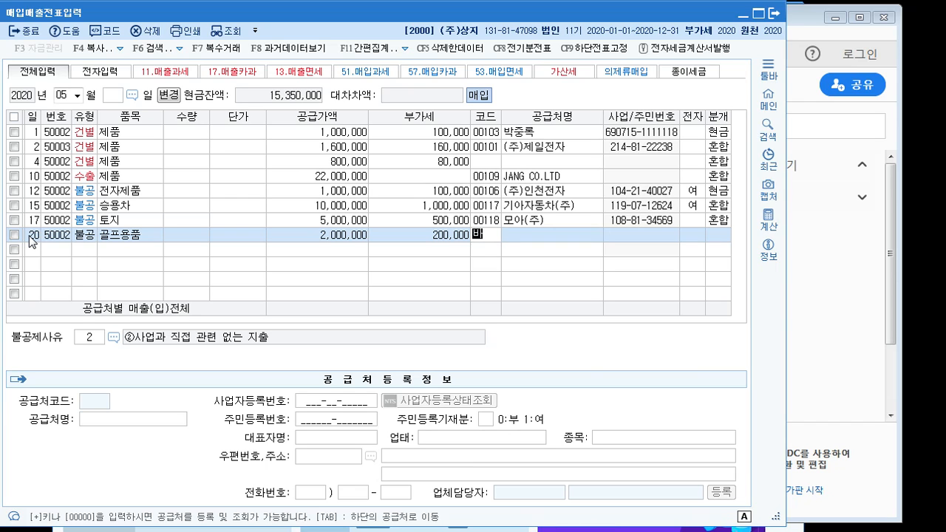
text(남)
key(Return)
key(Return)
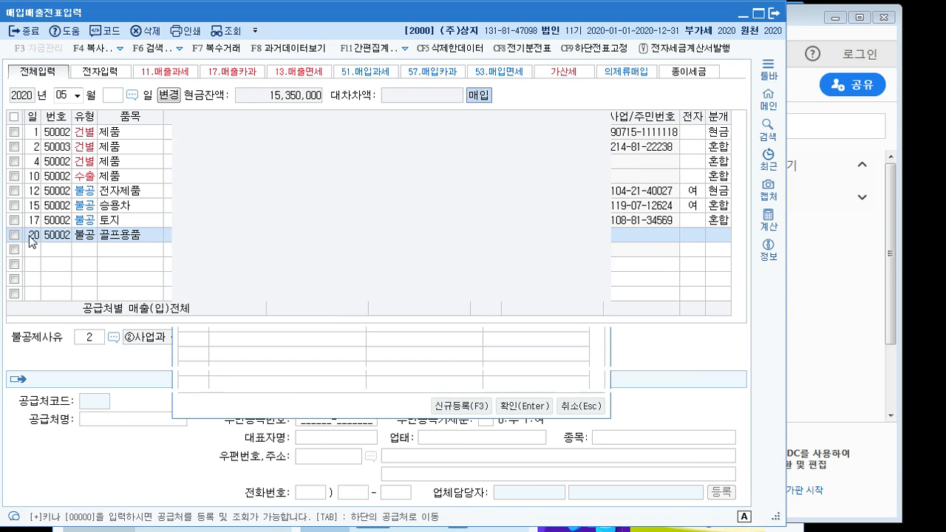
key(Return)
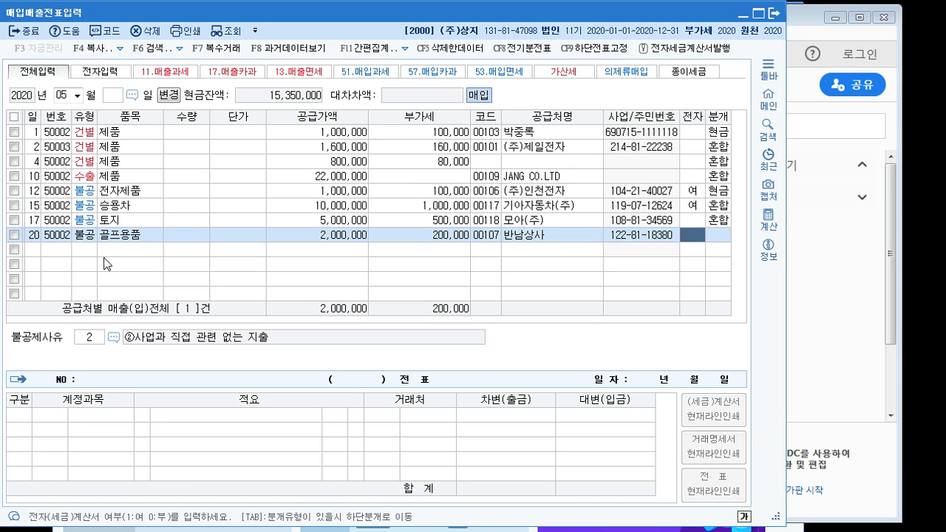
- Leave the electronic-invoice flag blank, choose non-deduction reason ②사업과 직접 관련 없는 지출, and set the journal type to 1 현금
key(Return)
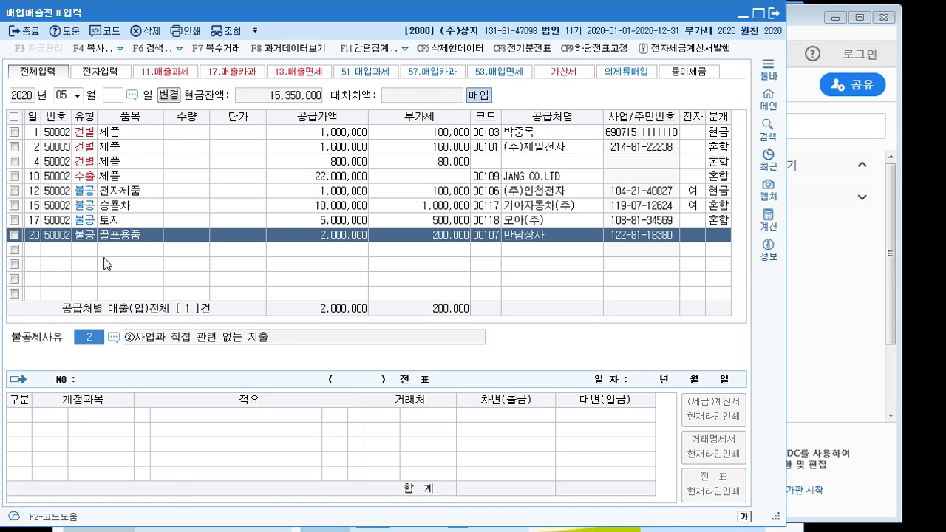
click(113, 337)
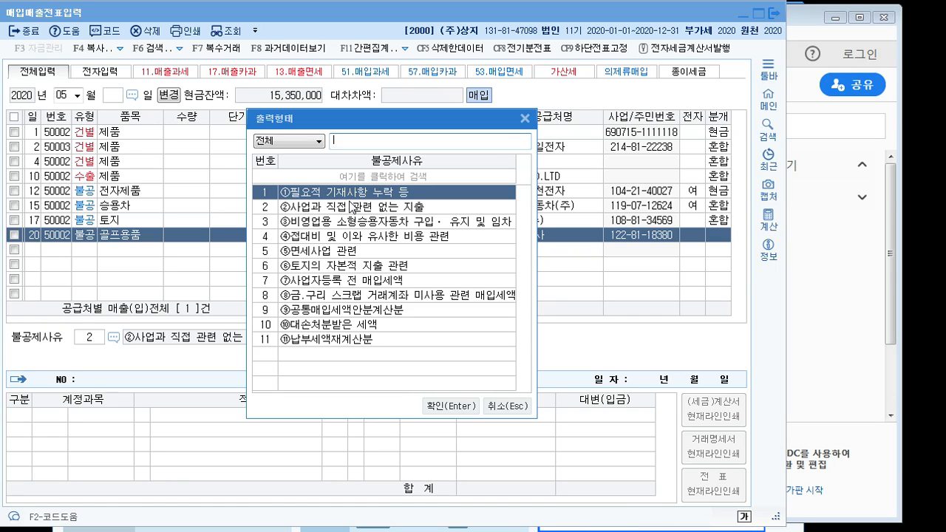
click(350, 206)
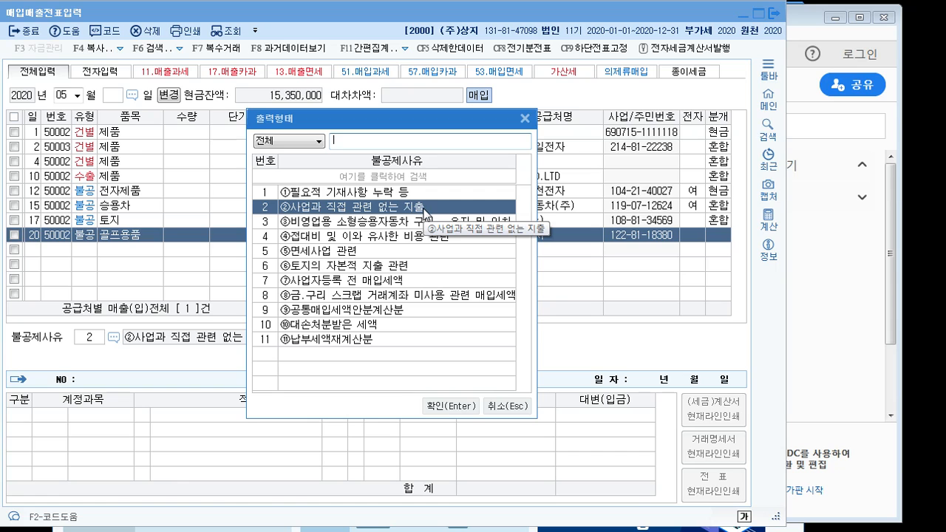
click(447, 407)
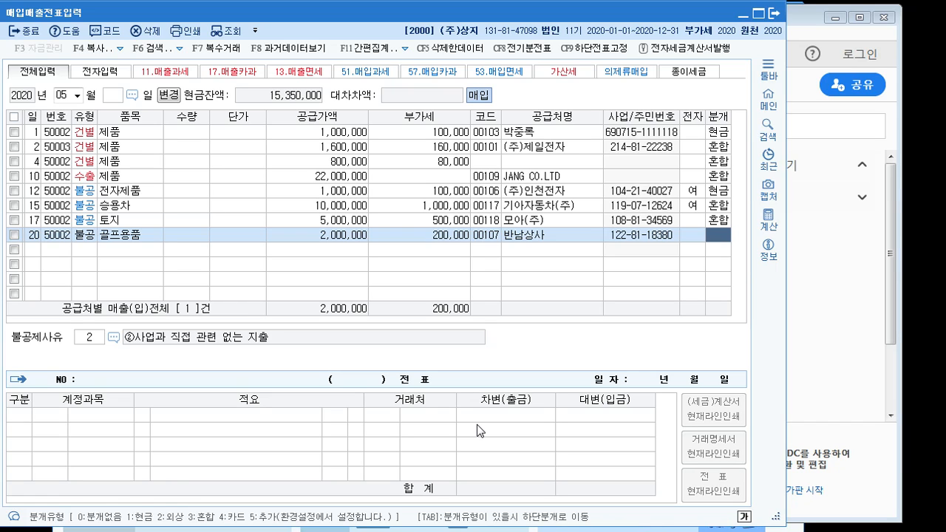
text(1)
key(Return)
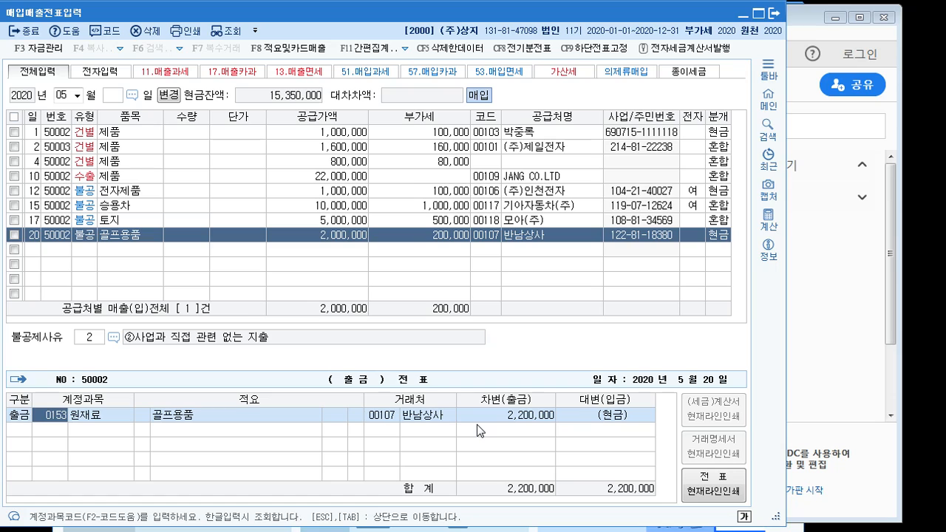
- Change the 20 May debit account to 0830 소모품비 (판매관리비) and save the voucher
key(Left)
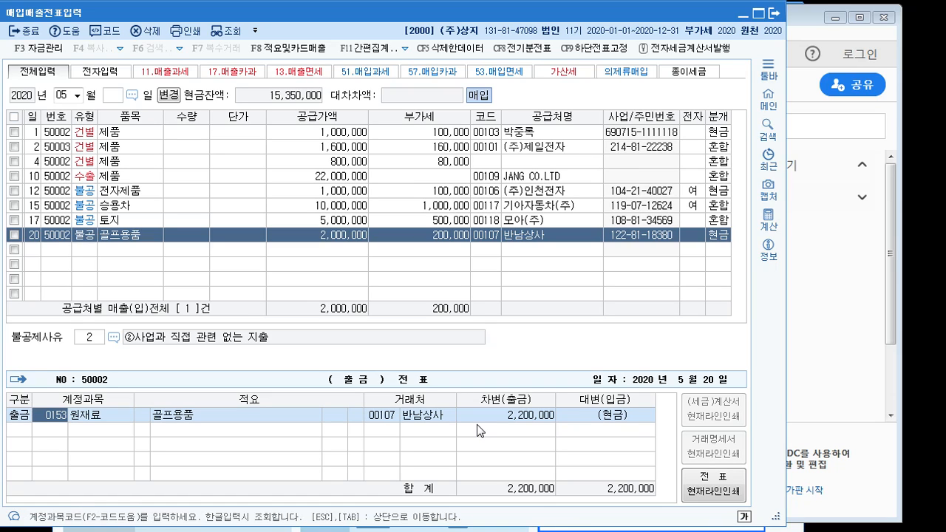
text(소)
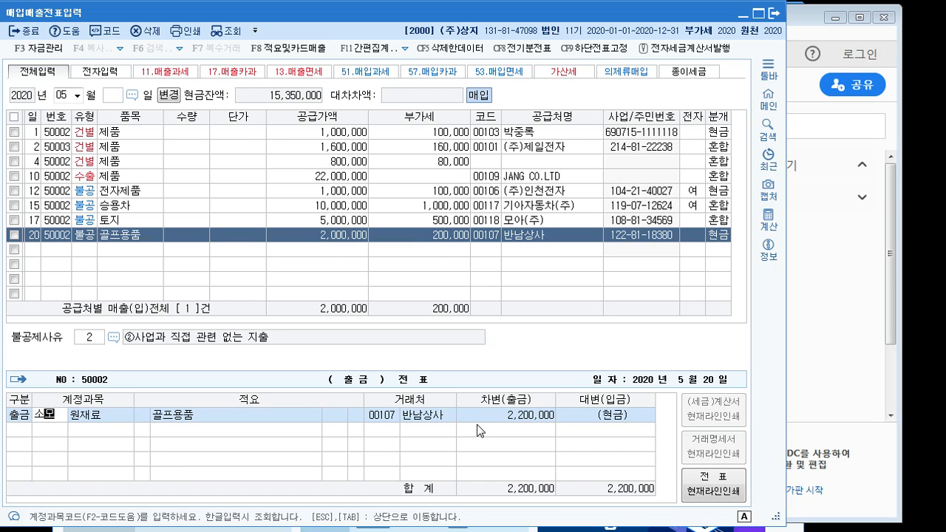
text(모)
key(Return)
key(Down)
key(Down)
key(Down)
key(Down)
key(Down)
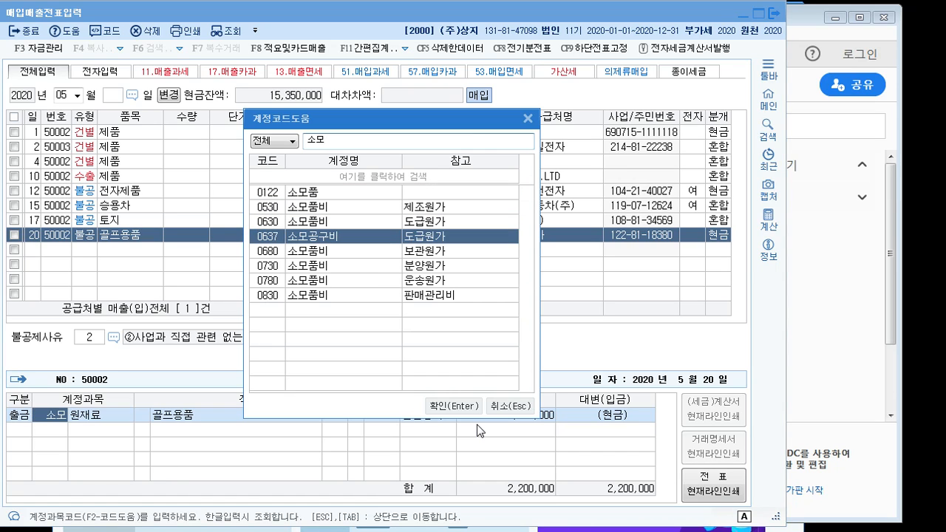
key(Down)
key(Down)
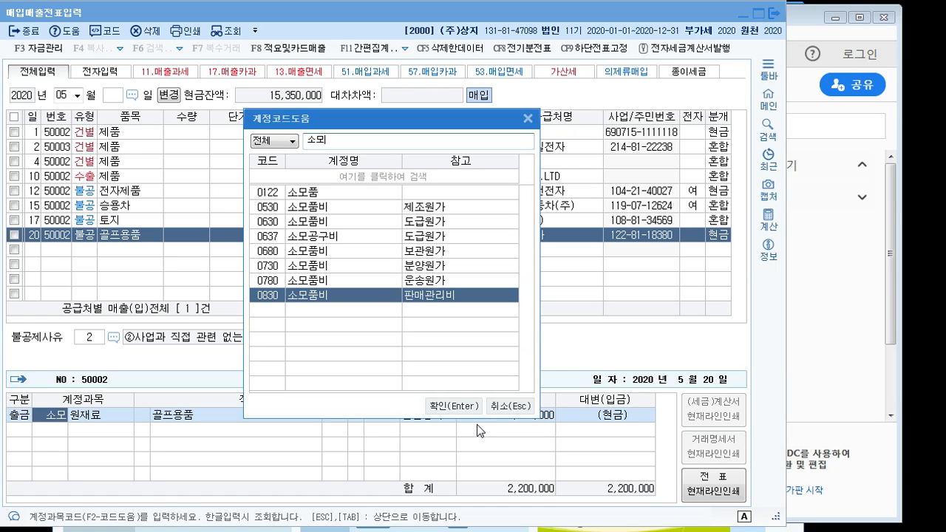
key(Return)
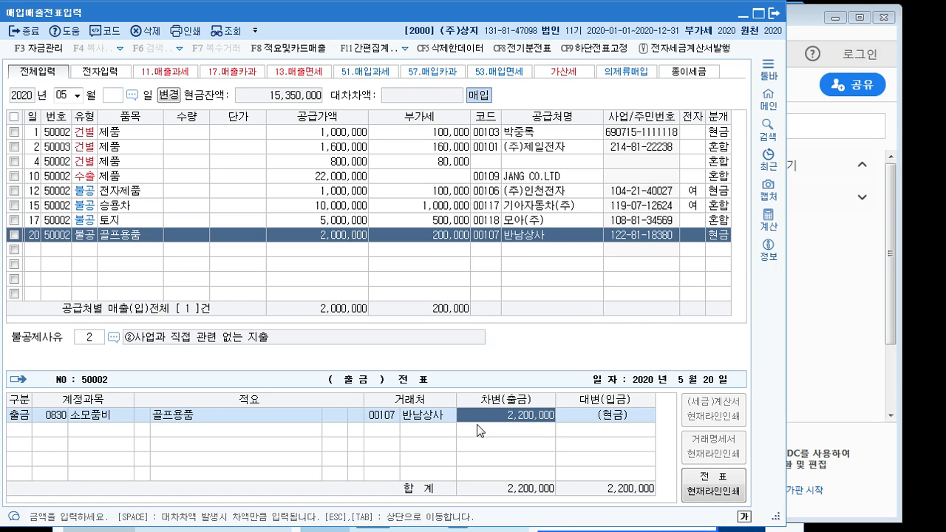
key(Return)
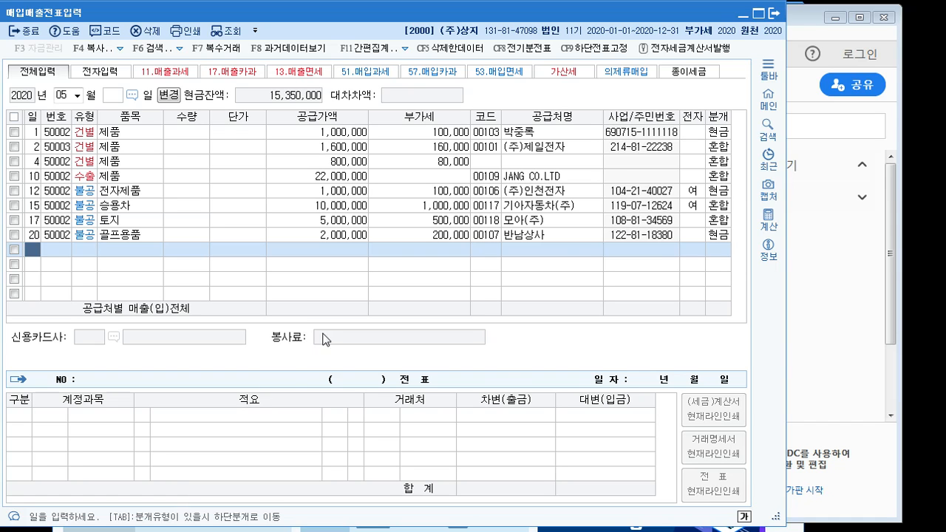
- Check transaction [5] in the textbook PDF, then start a 25 May voucher with VAT type 54 불공
key(alt+Tab)
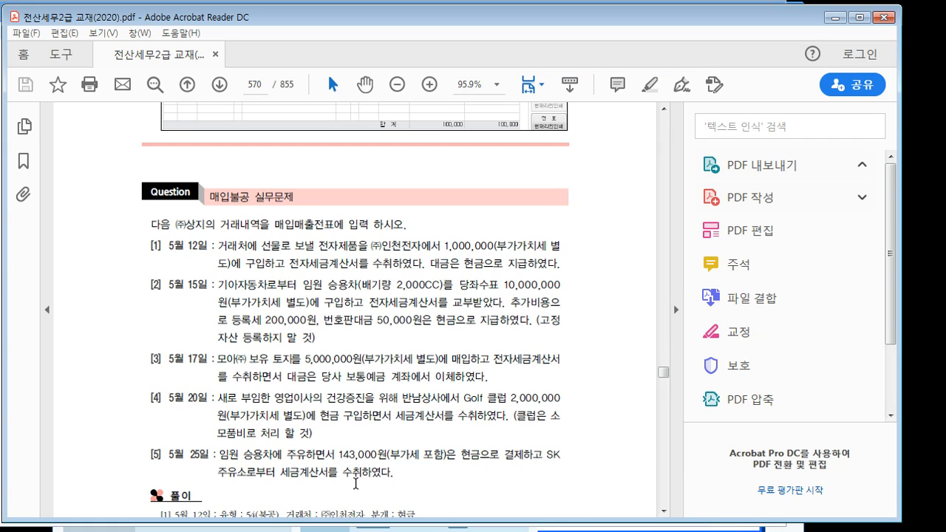
click(355, 531)
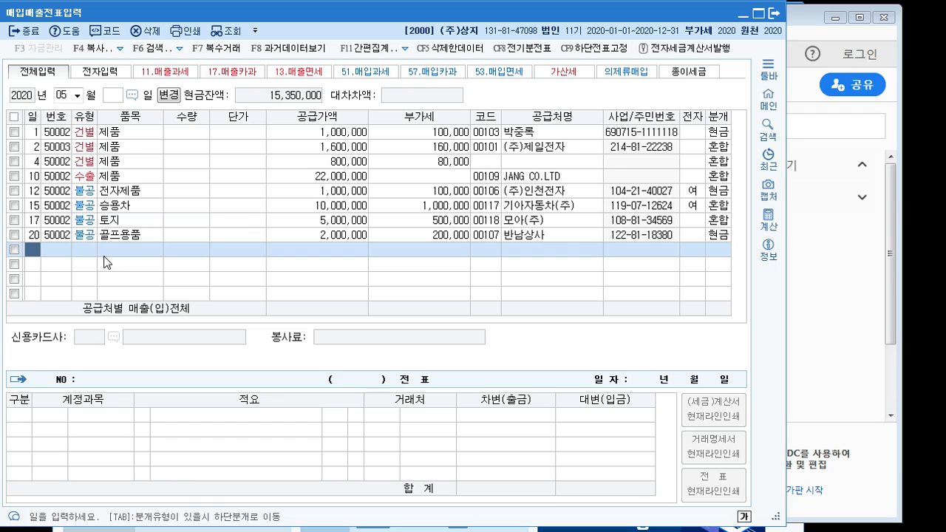
text(25)
key(Return)
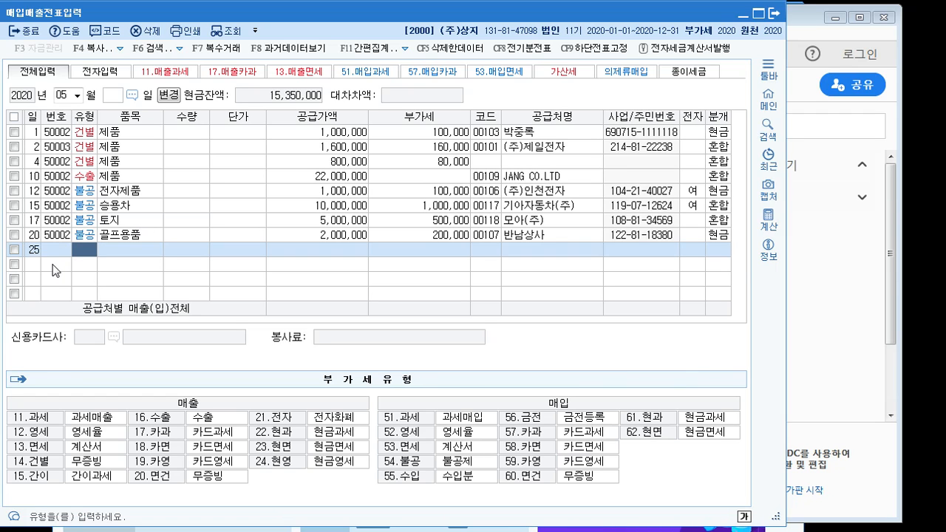
text(54)
key(Return)
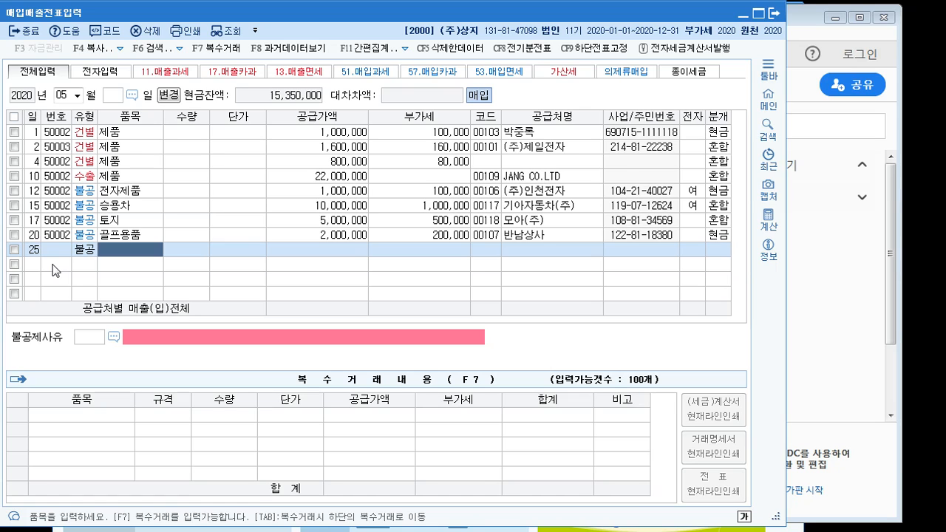
- Enter the item 주유 with a supply amount of 130,000 in the 25 May voucher
text(주유)
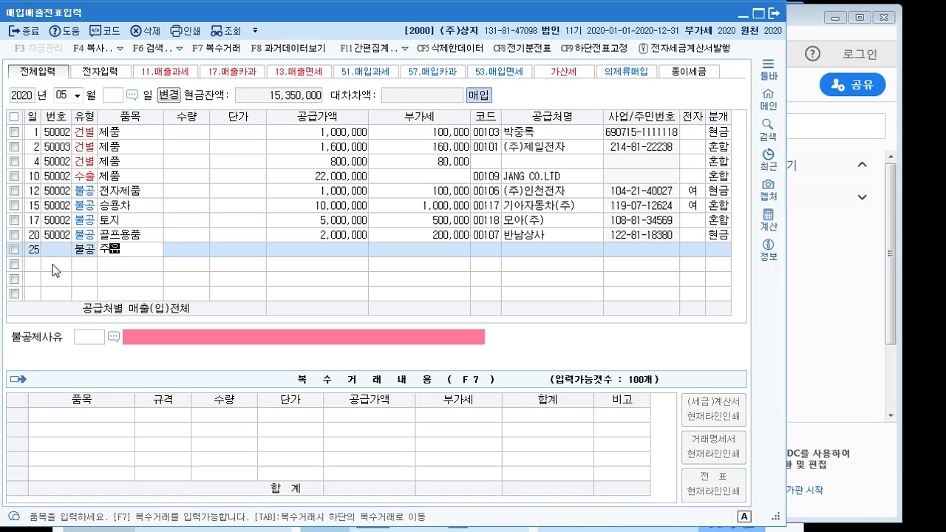
key(Return)
key(Return)
key(Return)
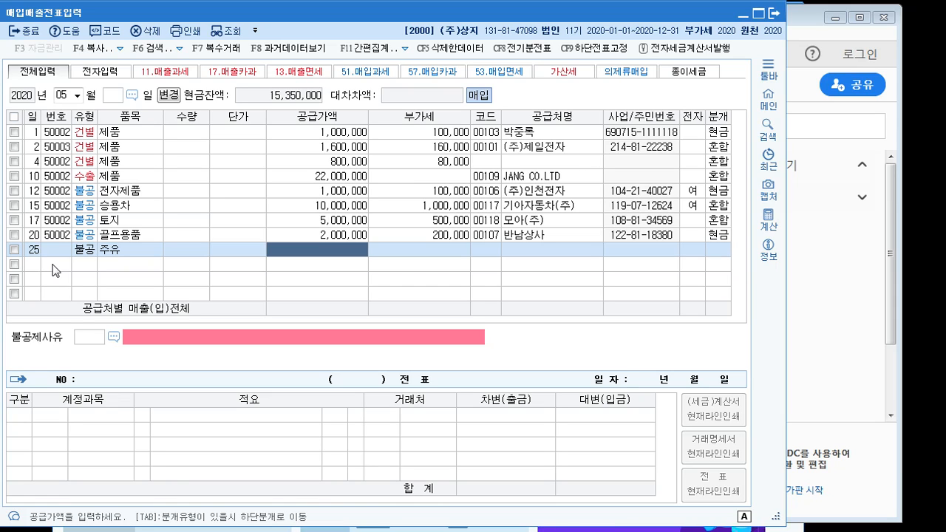
text(130,000)
key(Return)
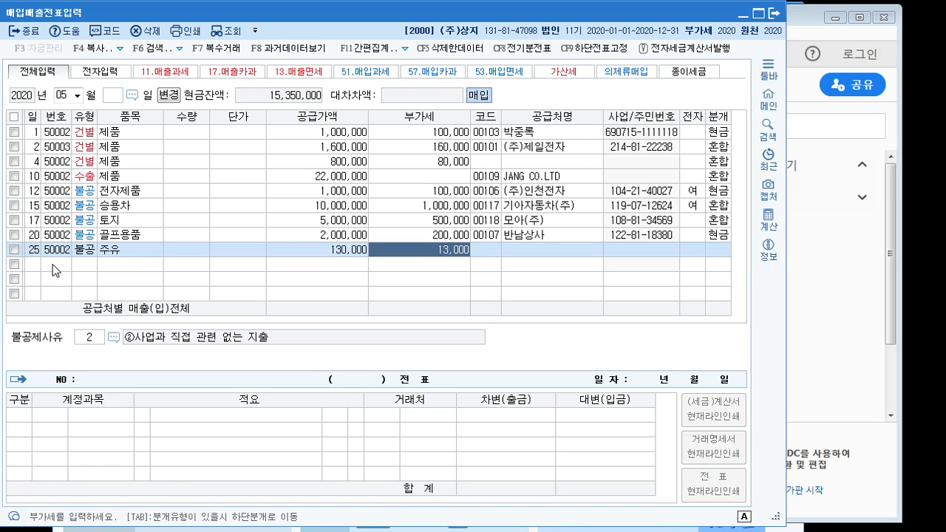
key(Return)
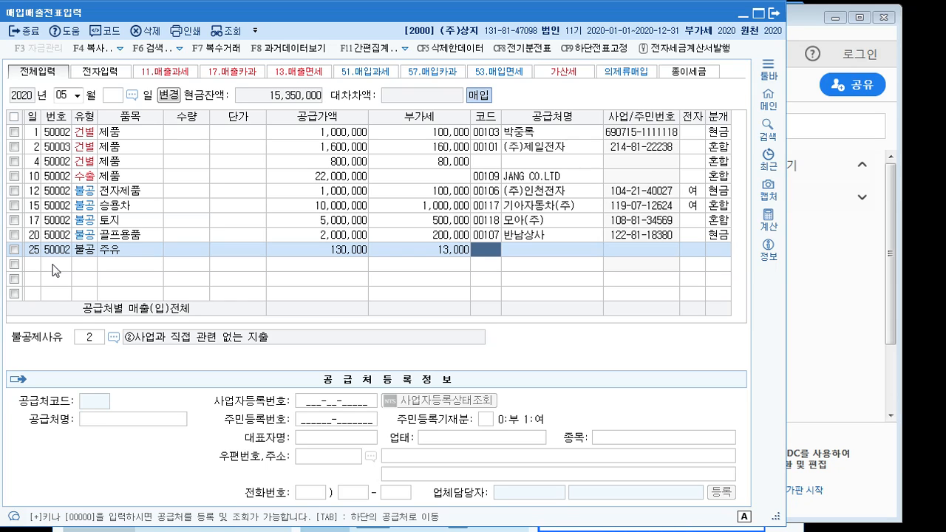
- Look up sk to assign SK주유소 as the 25 May supplier, leaving the electronic-invoice flag blank
text(sk)
key(Return)
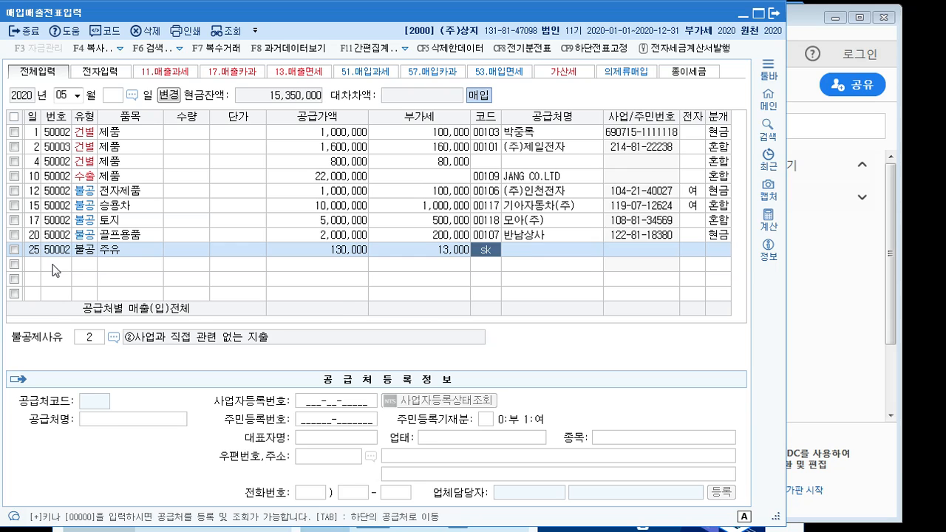
key(Return)
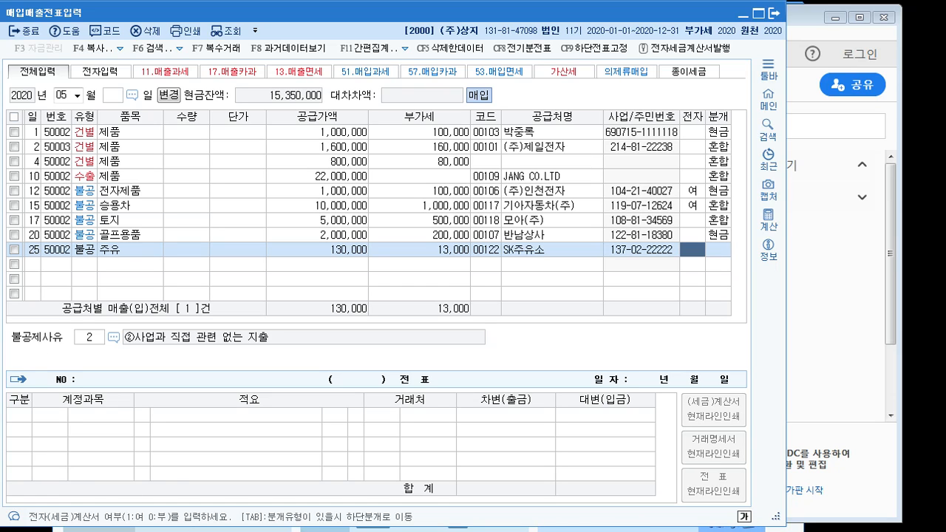
key(Return)
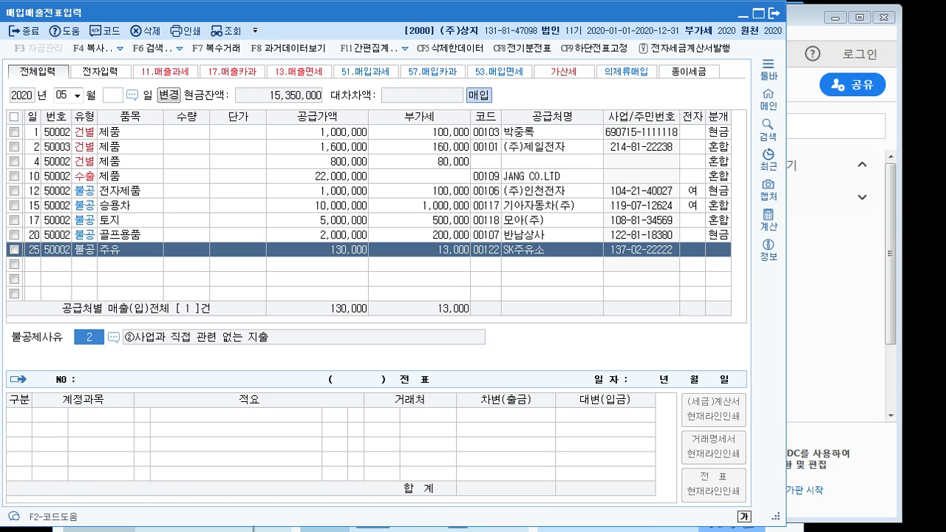
- Set the non-deduction reason to ③비영업용 소형승용자동차 구입· 유지 및 임차 and the journal type to 1 현금
click(114, 338)
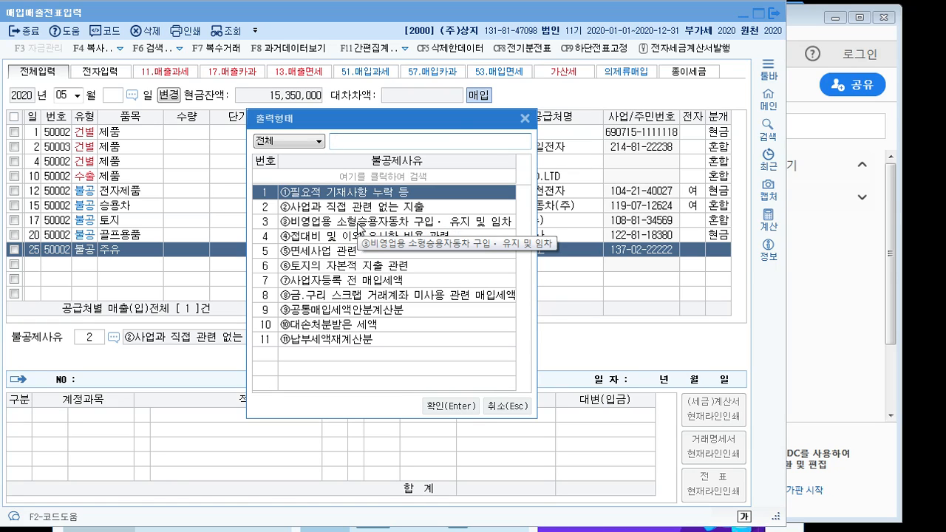
click(360, 224)
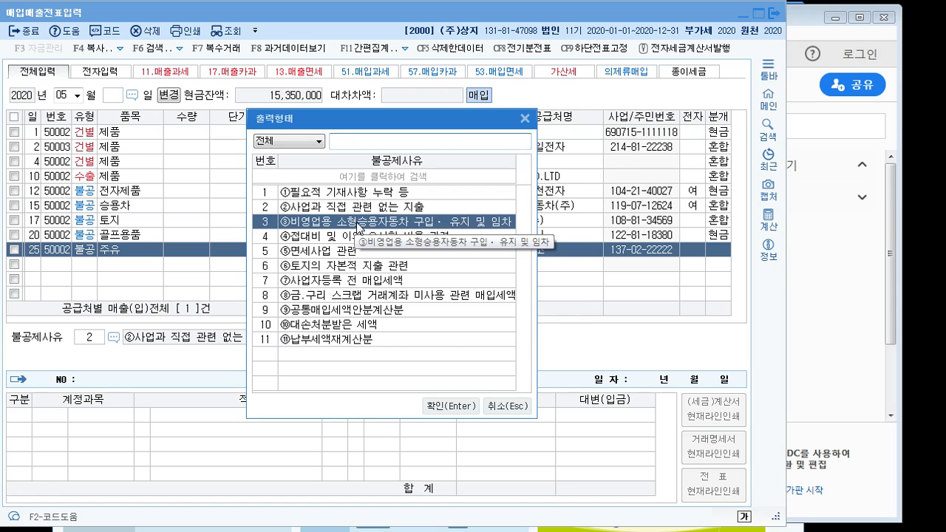
click(439, 406)
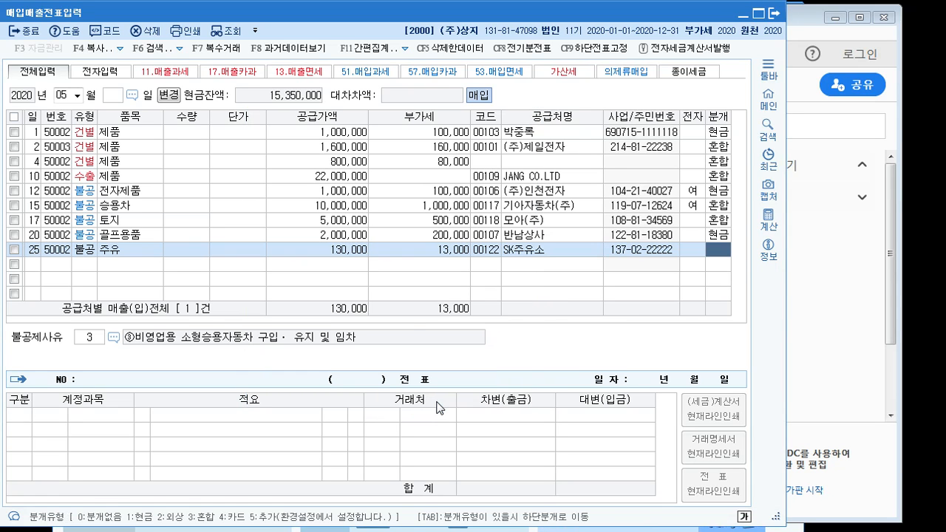
text(1)
key(Return)
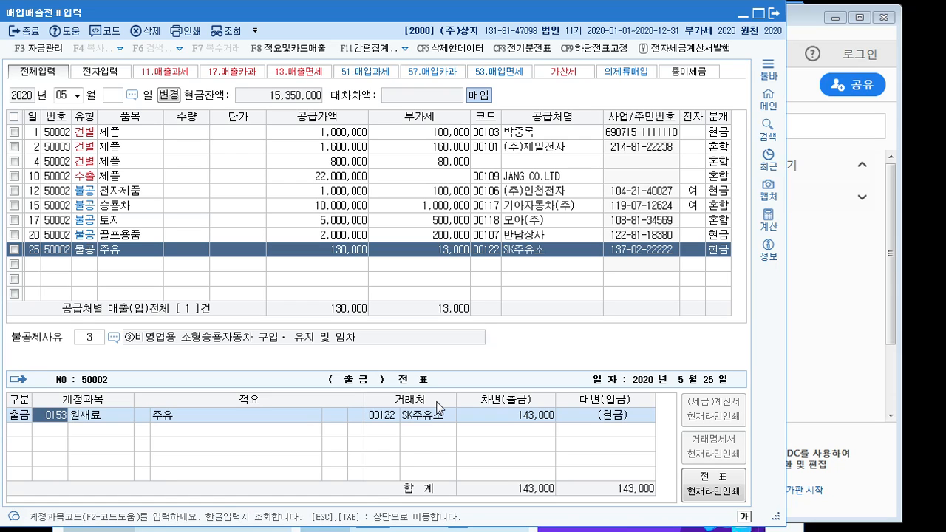
- Set the 25 May journal line's account to 0822 차량유지비 (판매관리비) by looking up 차량, and complete the voucher
text(차량)
key(Return)
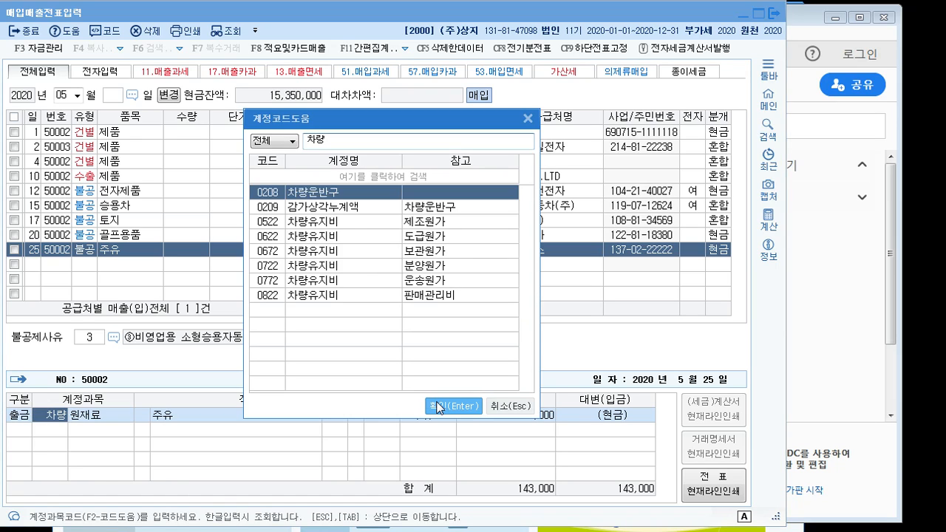
key(Down)
key(Down)
key(Down)
key(Down)
key(Down)
key(Down)
key(Down)
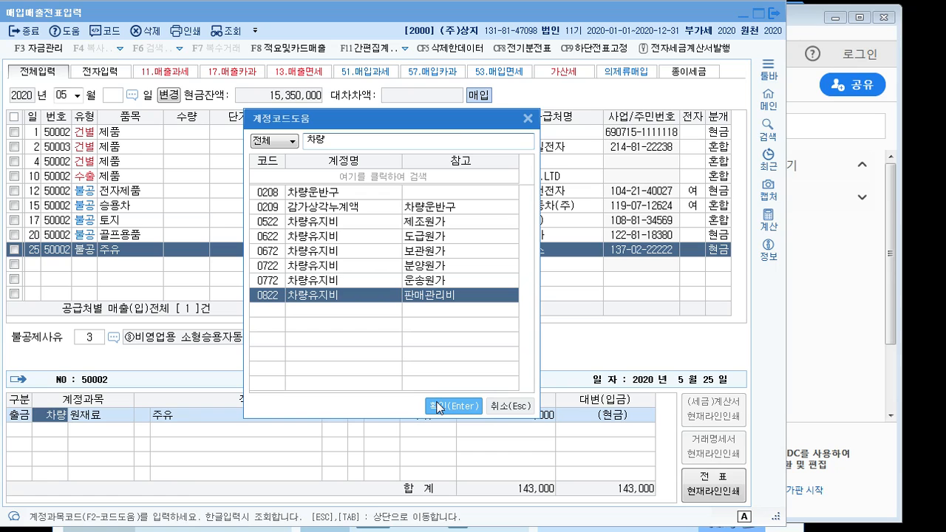
click(438, 408)
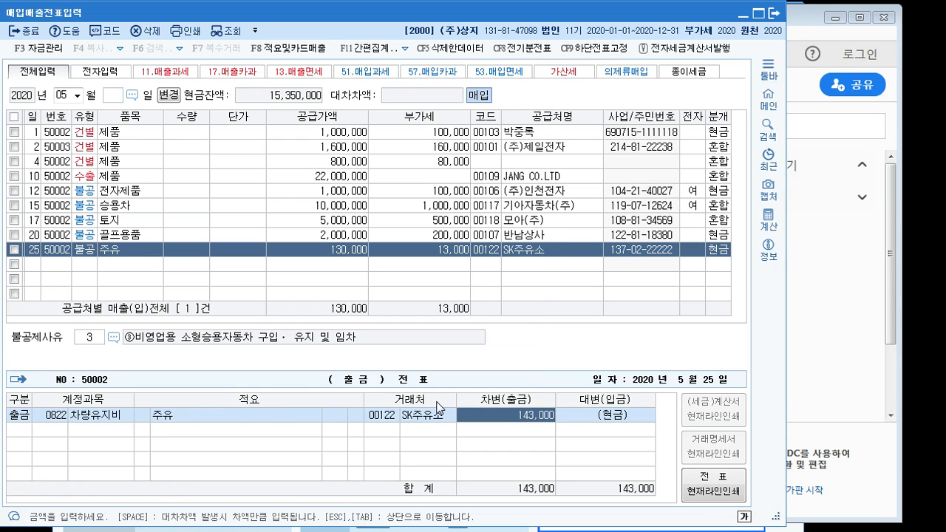
key(Return)
key(Up)
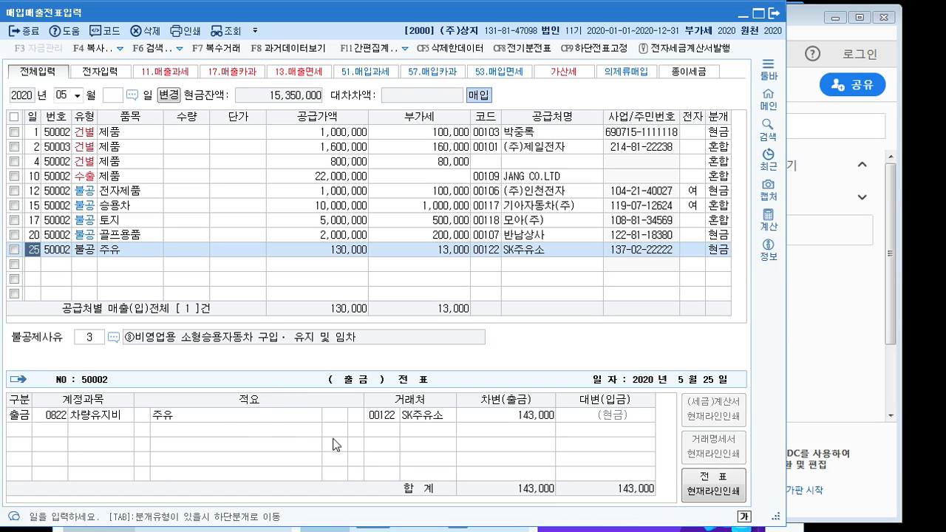
click(237, 422)
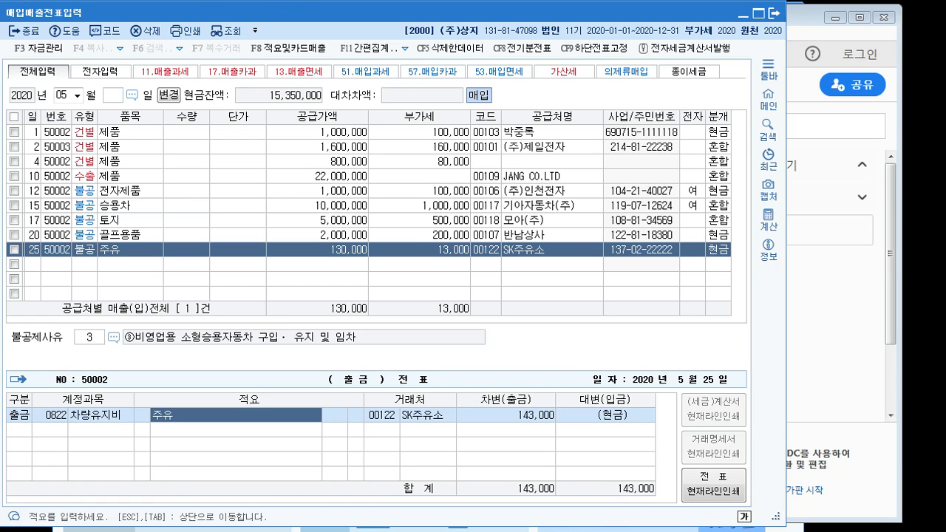
- Switch to the VAT return and reload the 1 April to 30 June 2020 figures from the vouchers
key(alt+Tab)
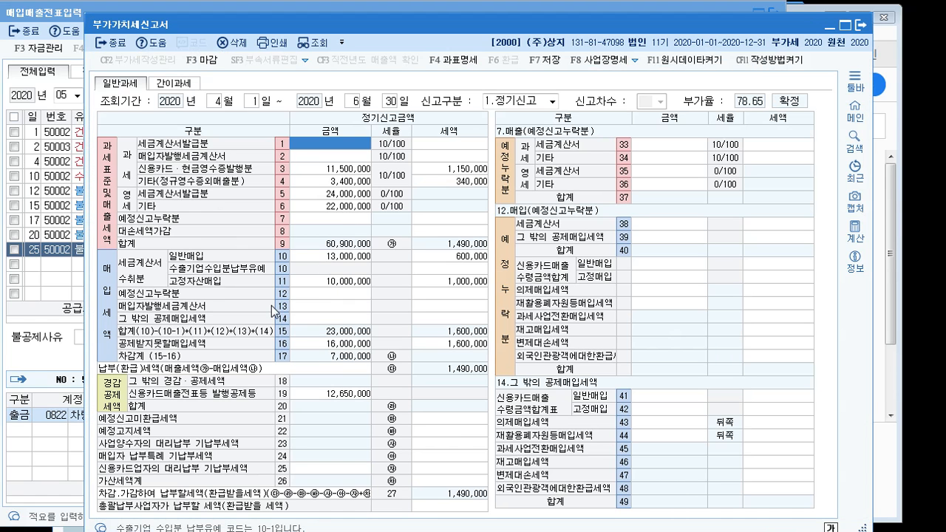
click(312, 43)
click(568, 302)
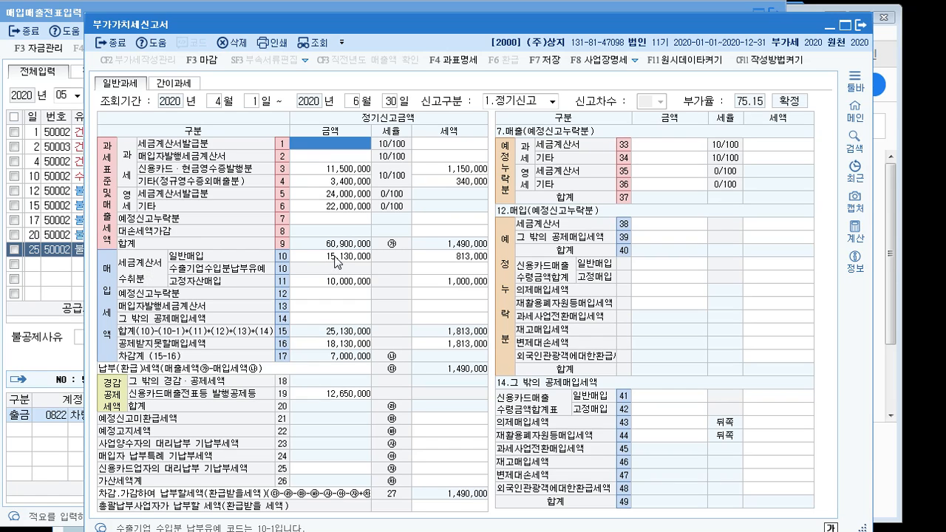
- Compare the amounts and taxes of lines 10 일반매입 and 11 고정자산매입 in the VAT return, then put the return away
click(345, 283)
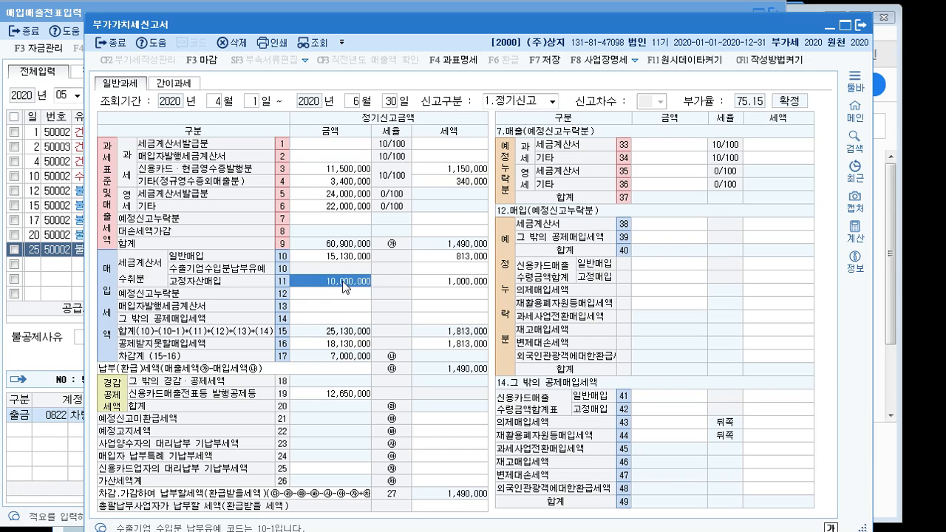
click(346, 260)
click(353, 281)
click(451, 281)
click(460, 260)
click(460, 284)
click(460, 261)
click(461, 285)
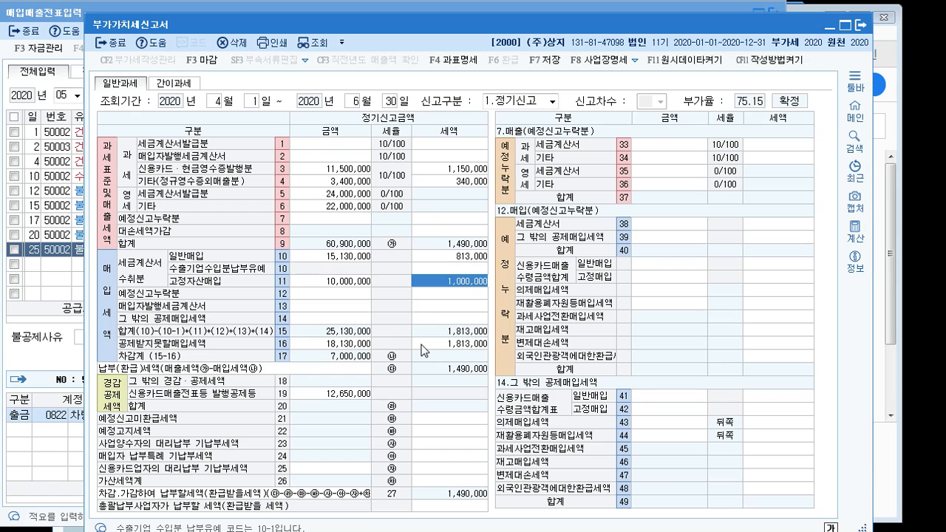
click(833, 24)
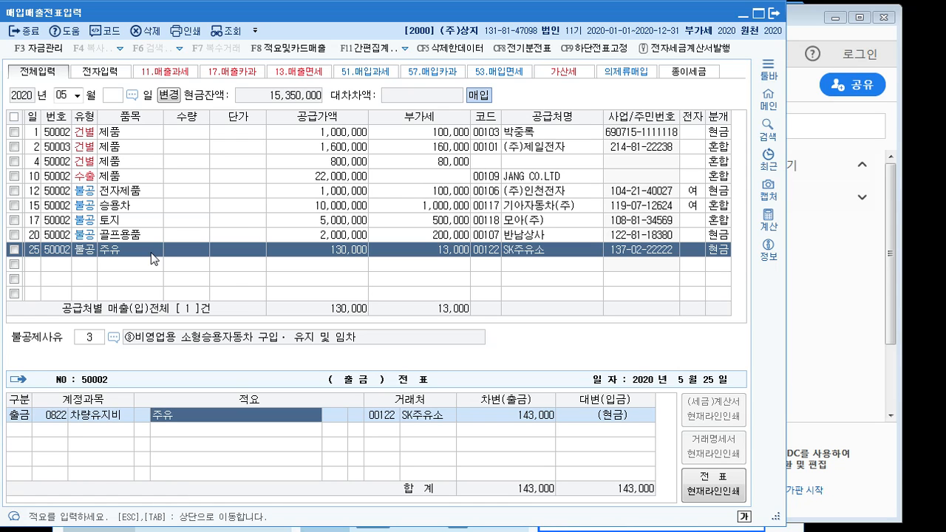
- Read past the textbook PDF's 매입불공 solutions to the 수입 실무문제 and examine its 2 June transaction, including the 미착품 note
click(215, 531)
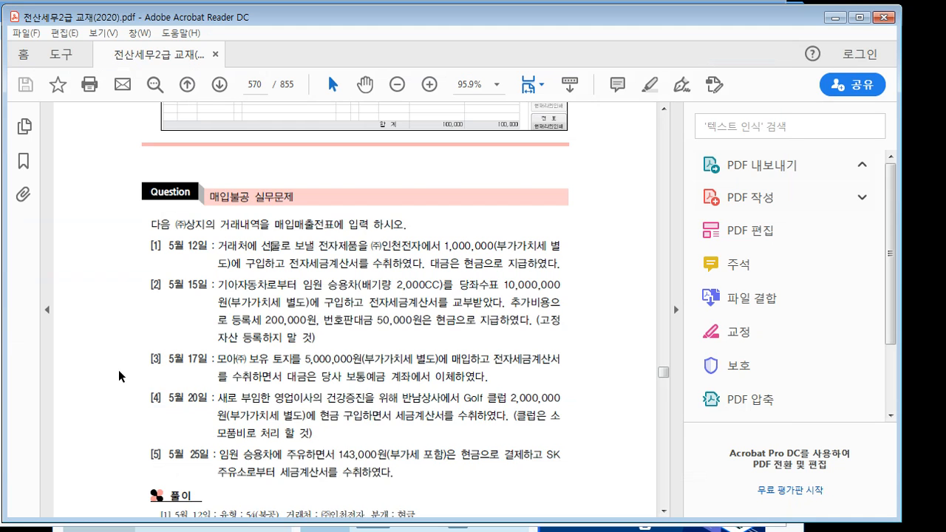
scroll(206, 269, down, 10)
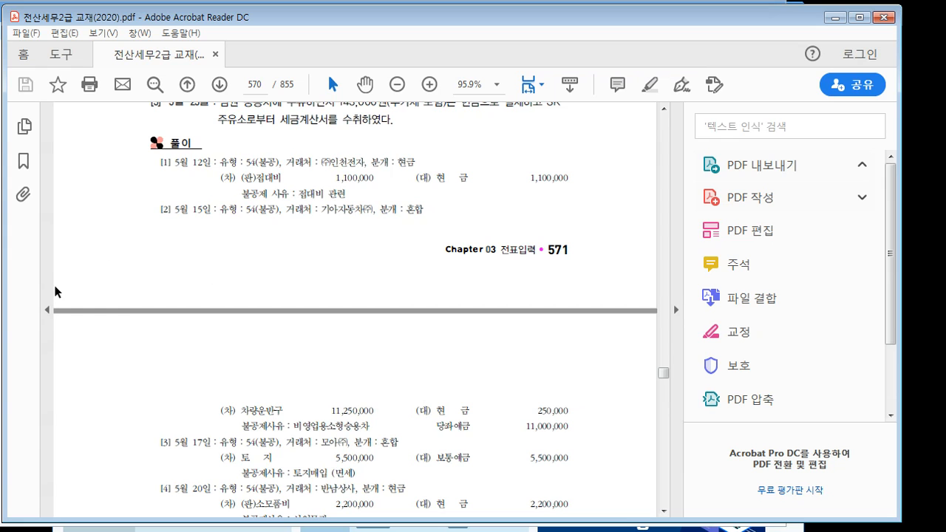
scroll(80, 296, down, 5)
scroll(84, 299, down, 3)
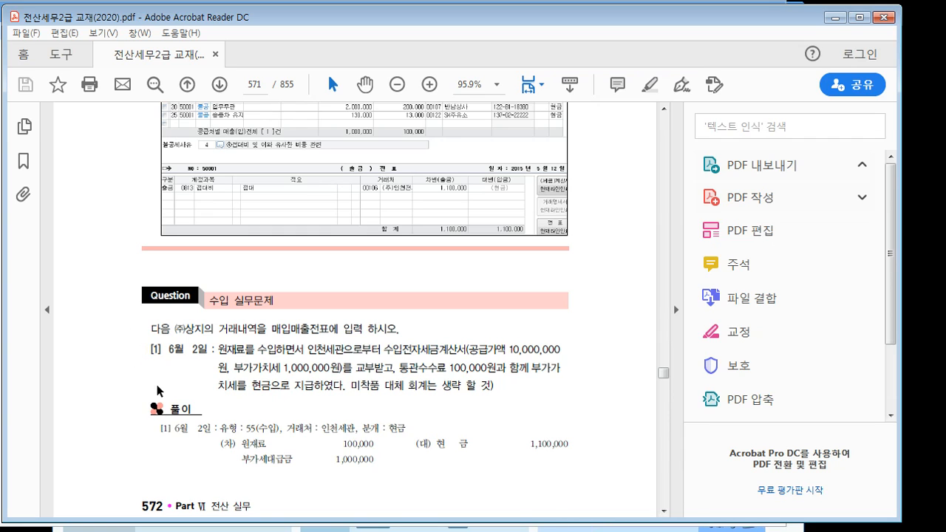
scroll(170, 388, down, 1)
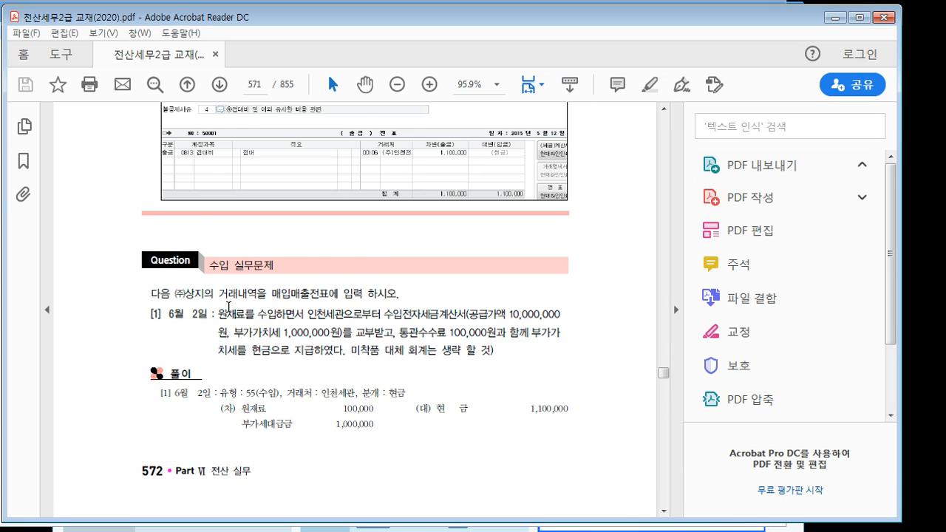
scroll(229, 307, down, 1)
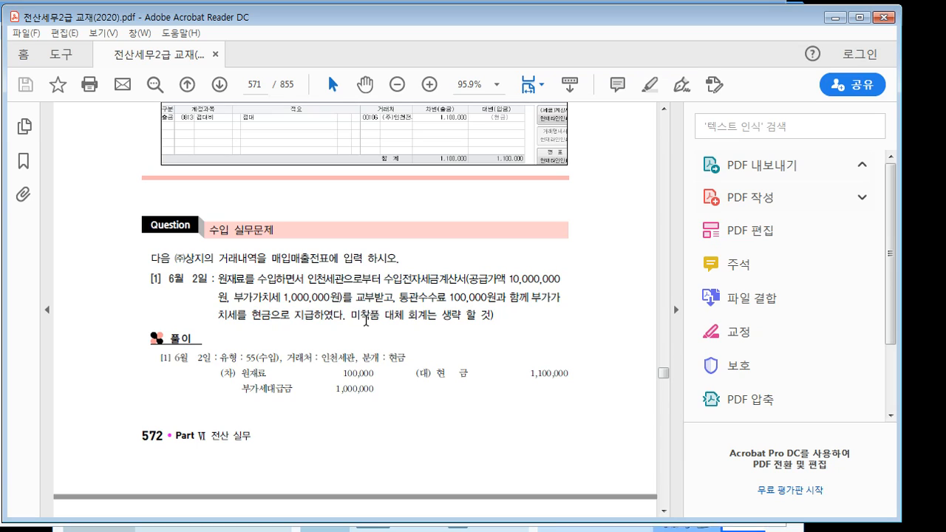
drag(353, 321, 441, 321)
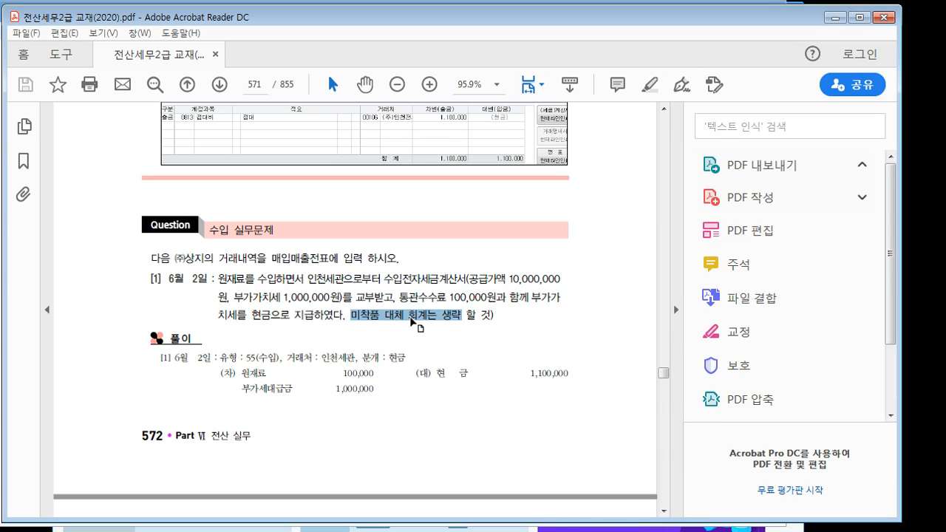
click(368, 282)
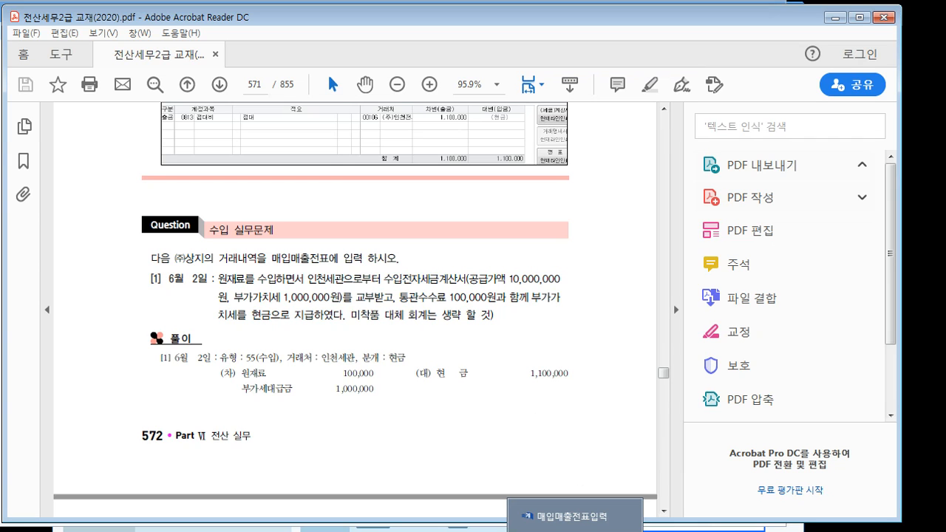
- Return to 매입매출전표입력, switch to June 2020, and start a voucher dated the 2nd with VAT type 55 수입
click(569, 516)
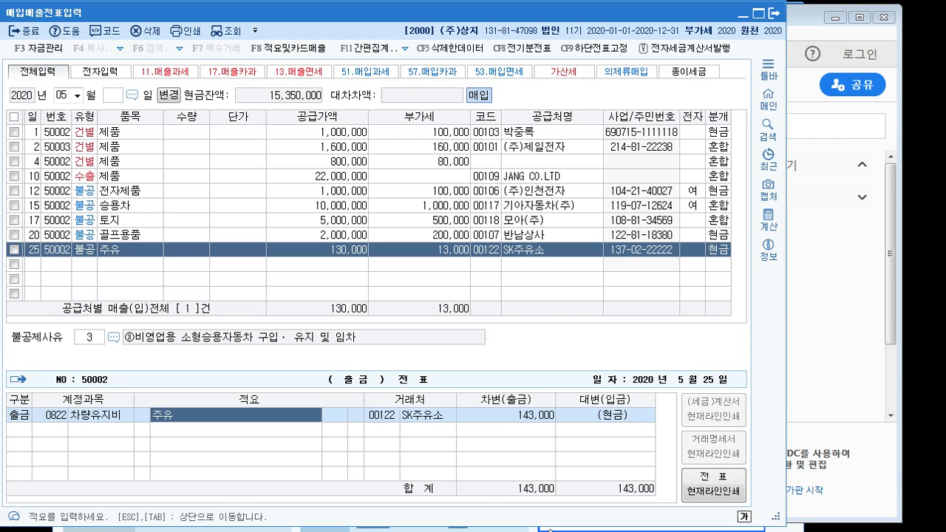
click(78, 96)
click(73, 161)
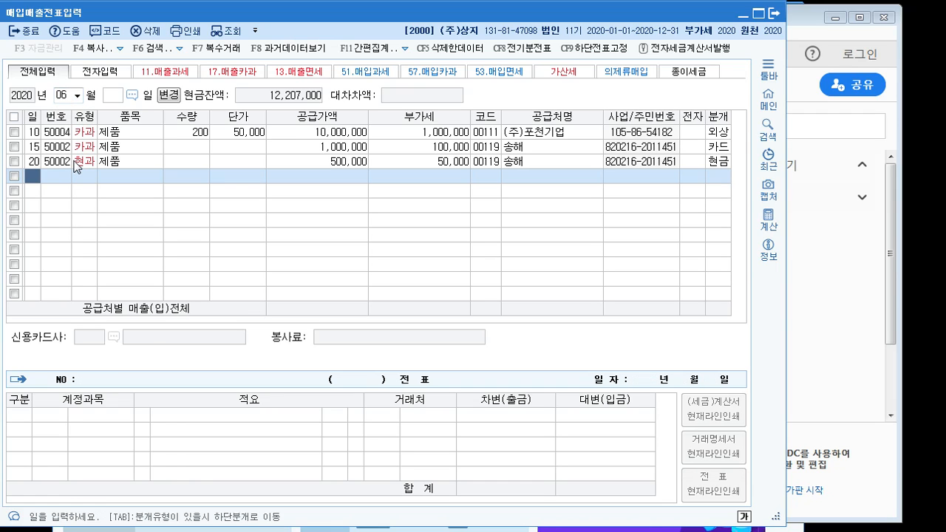
text(2)
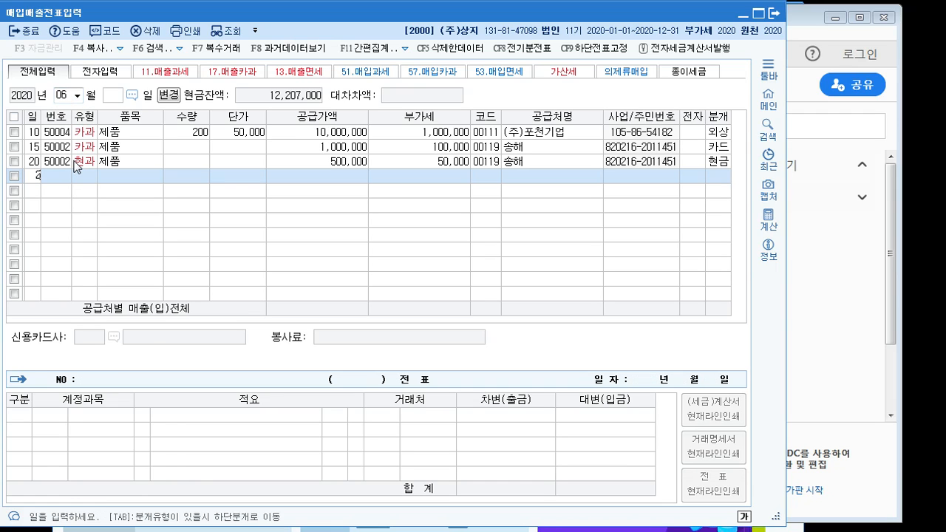
key(Return)
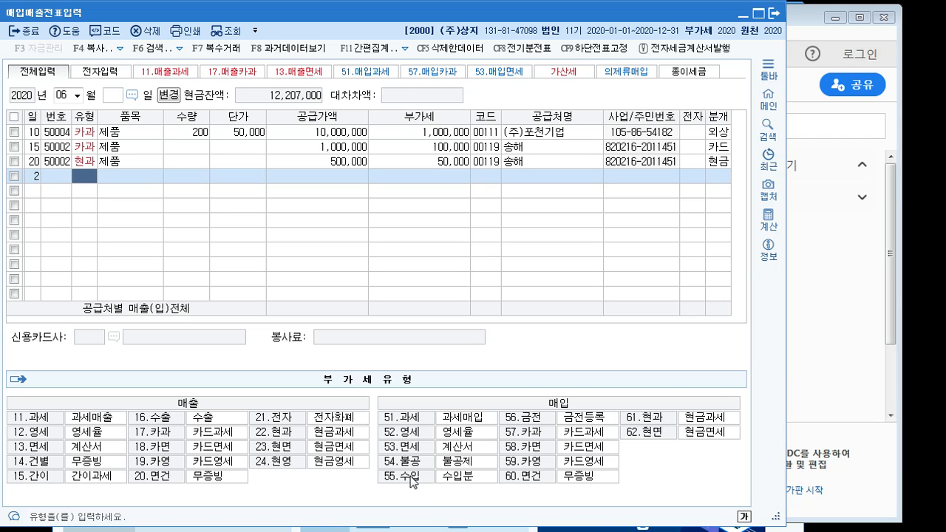
mouse_move(438, 529)
text(5)
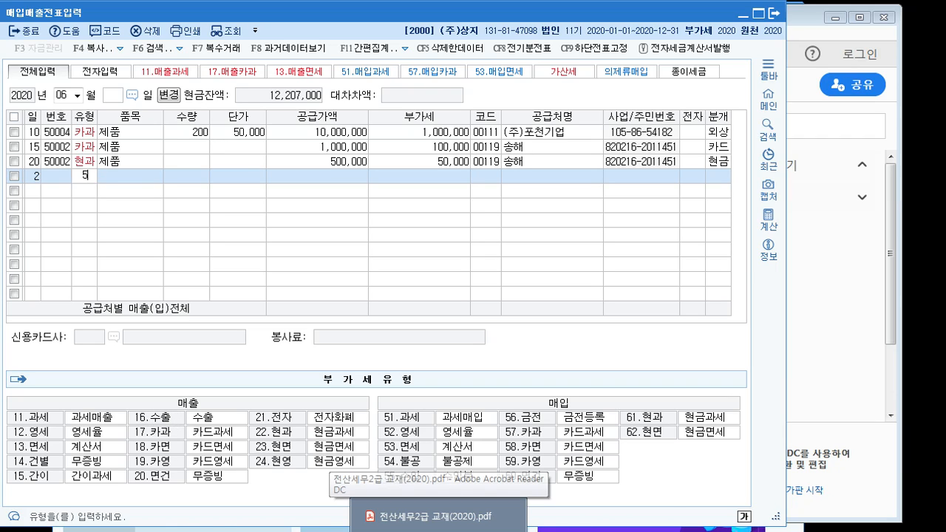
text(5)
key(Return)
- Enter the item 원재료 with a supply amount of 10,000,000 in the 2 June voucher, leaving quantity and unit price blank
text(원재료)
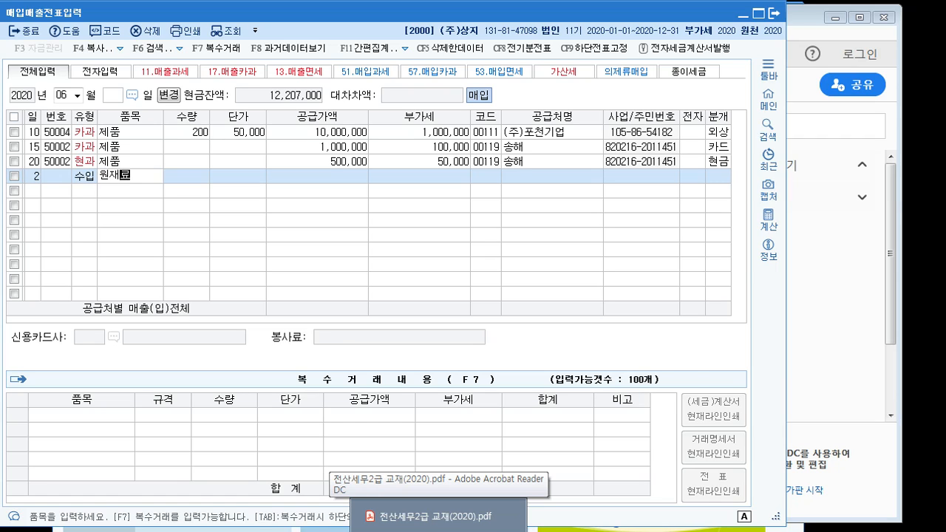
key(Return)
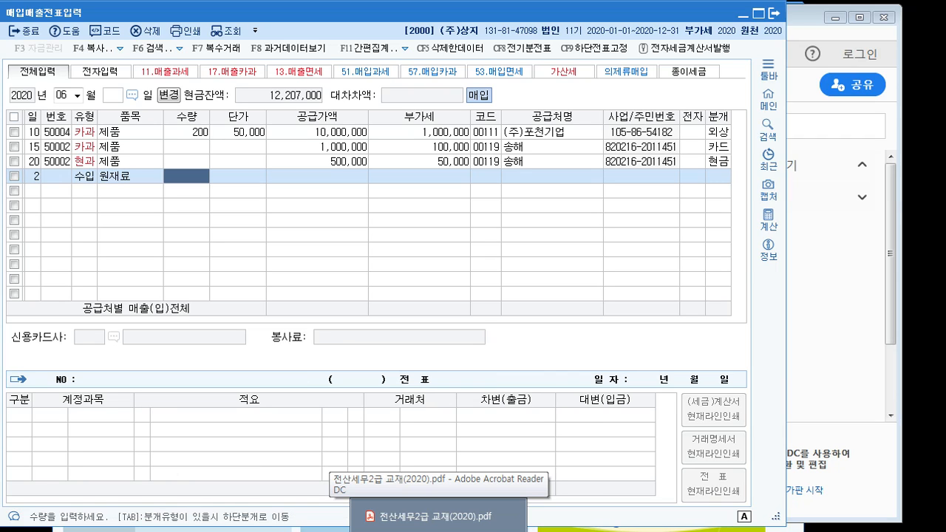
key(Return)
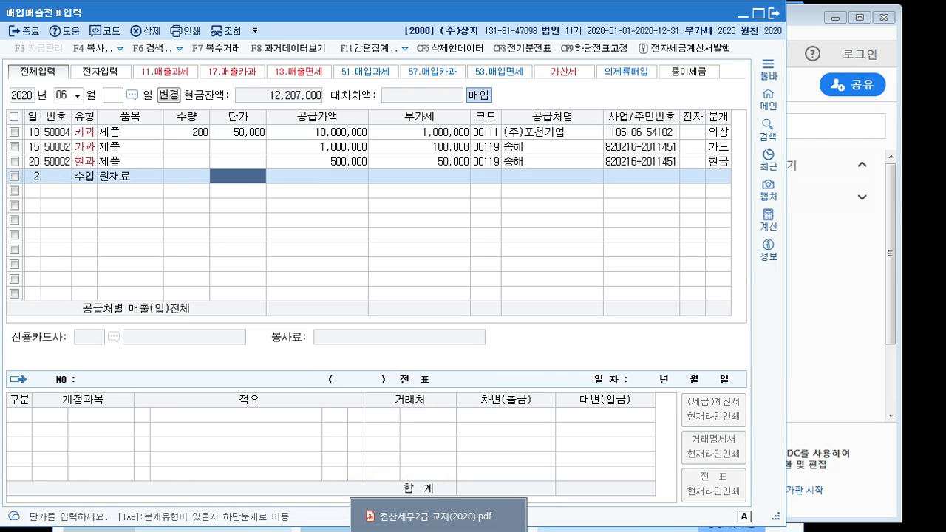
key(Return)
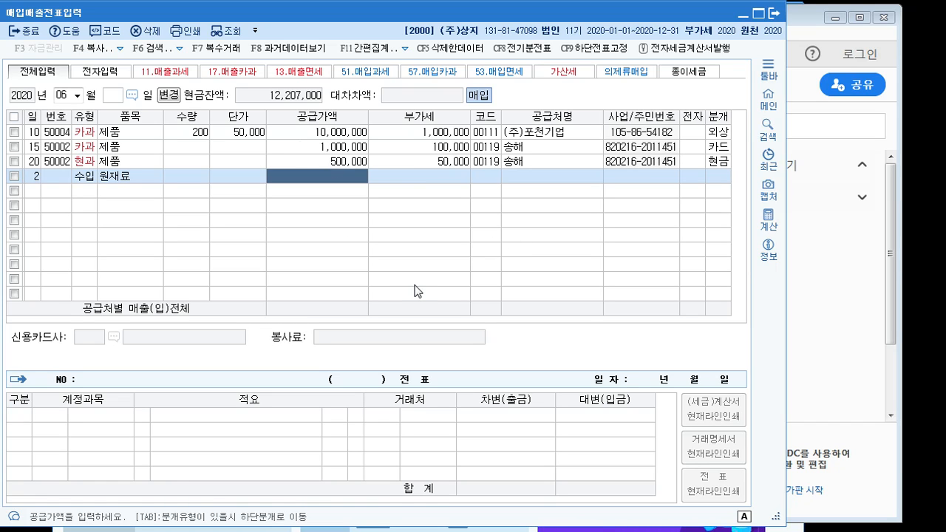
text(10000000)
key(Return)
key(Return)
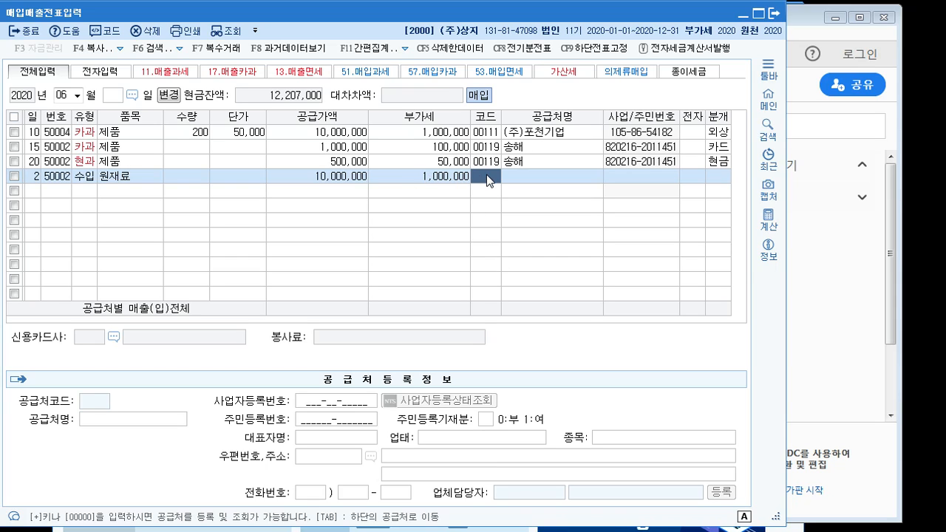
- Look up 인천 to assign 인천세관 as the 2 June supplier
text(인천)
key(Return)
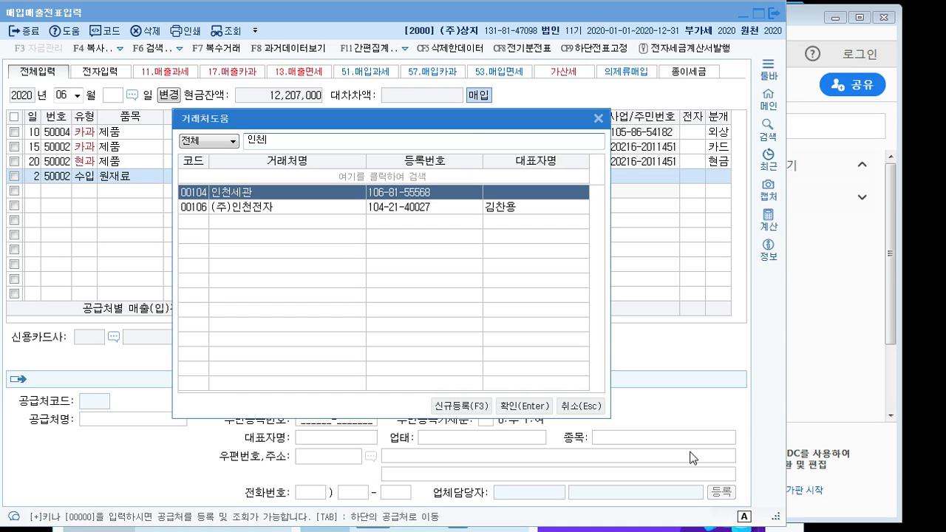
key(Down)
key(Up)
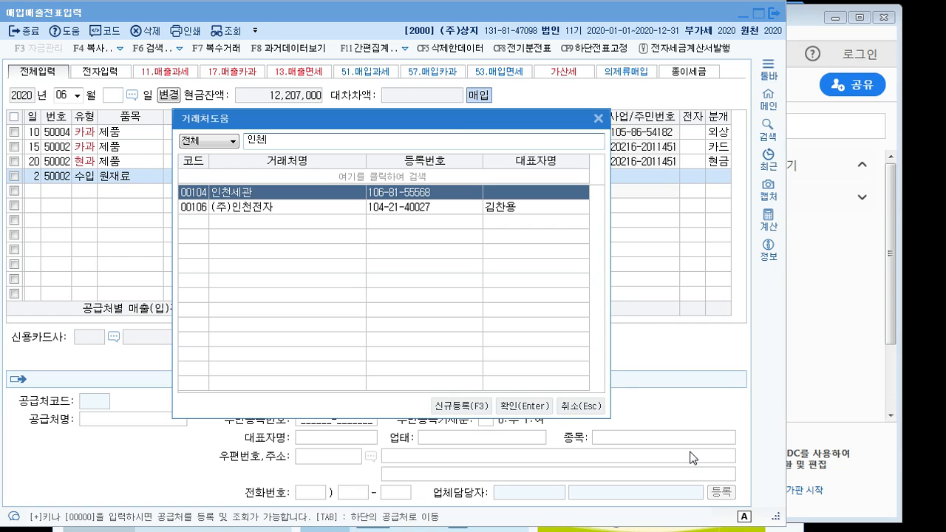
key(Return)
key(Return)
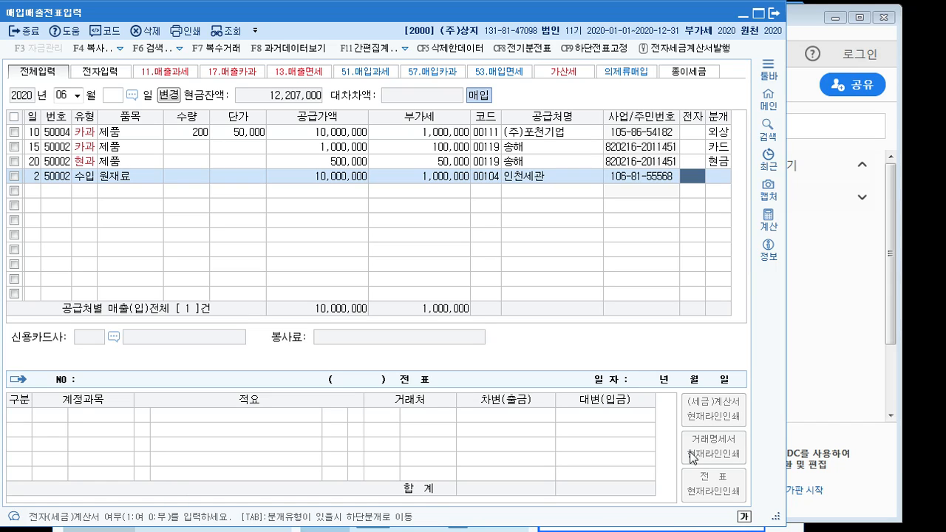
- Flag the 2 June import invoice as electronic (1 여) and set its journal type to 1 현금
text(1)
key(Return)
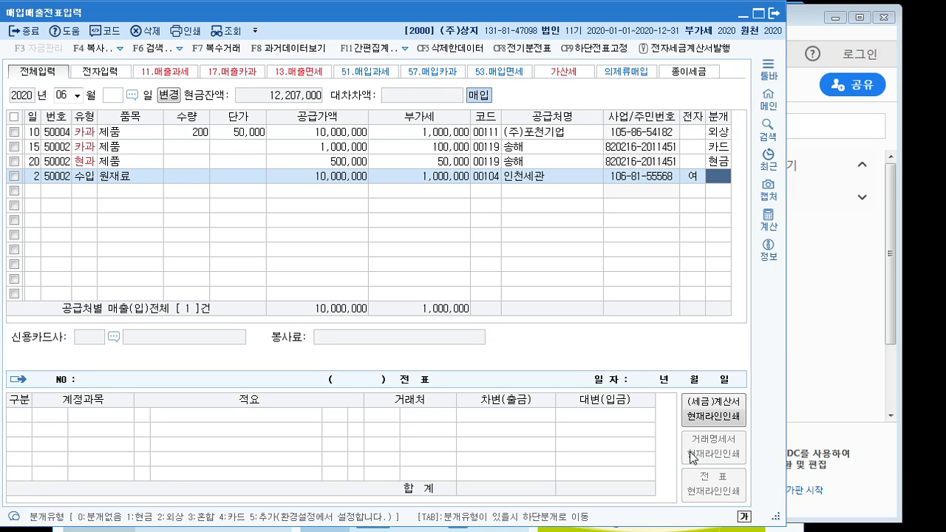
text(1)
key(Return)
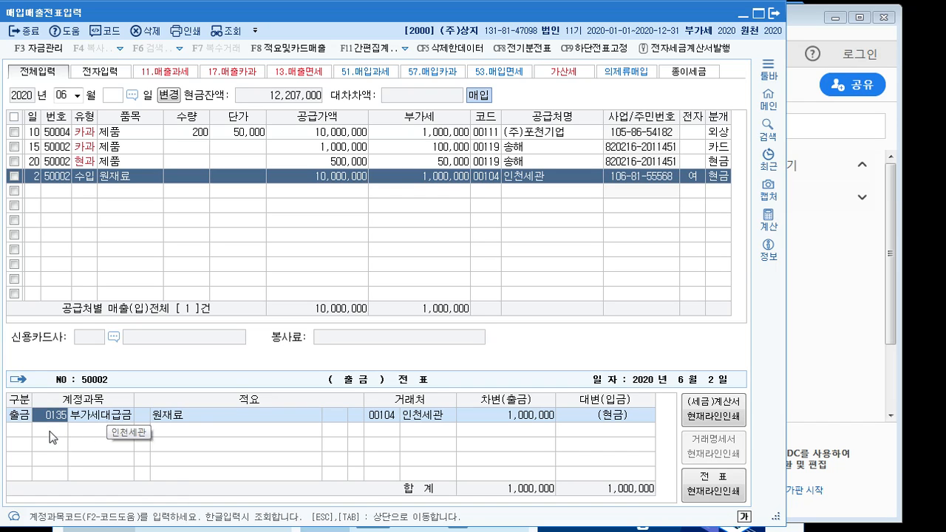
- Change the 2 June voucher's journal type to 3 혼합 and keep 부가세대급금 as its debit line
click(718, 177)
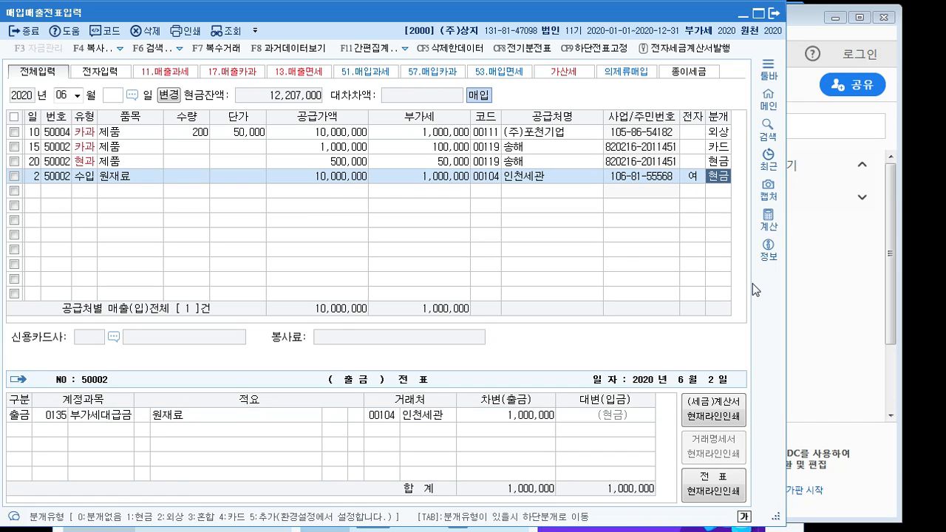
key(3)
key(Return)
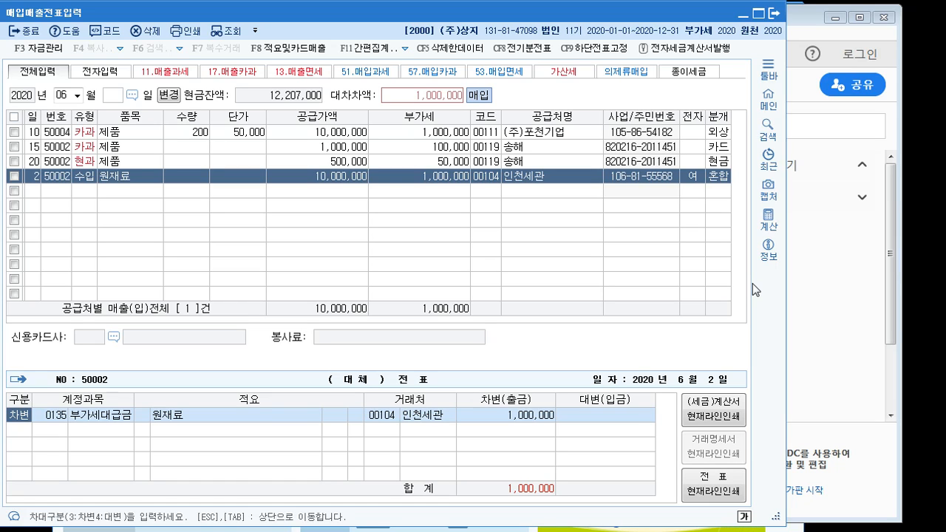
key(Return)
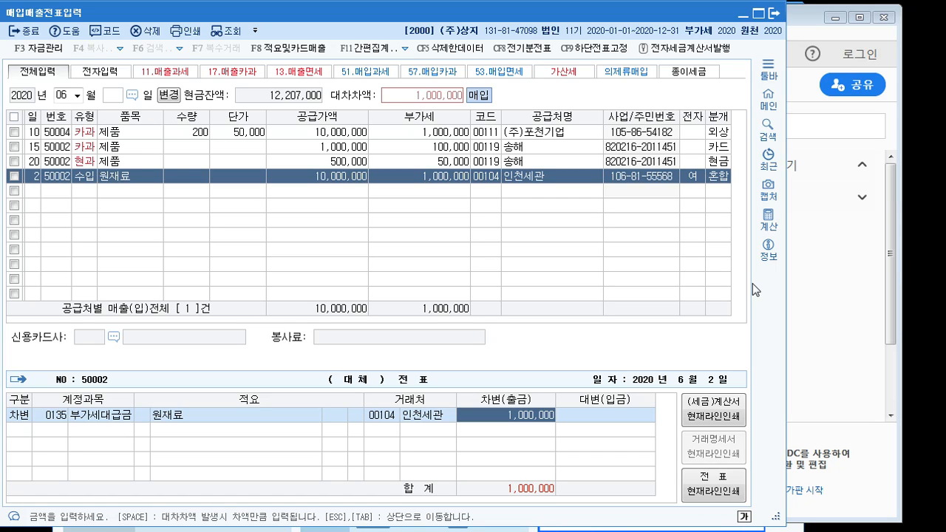
- Add a debit line to the 2 June journal for account 0153 원재료 with 100,000
key(Return)
text(3)
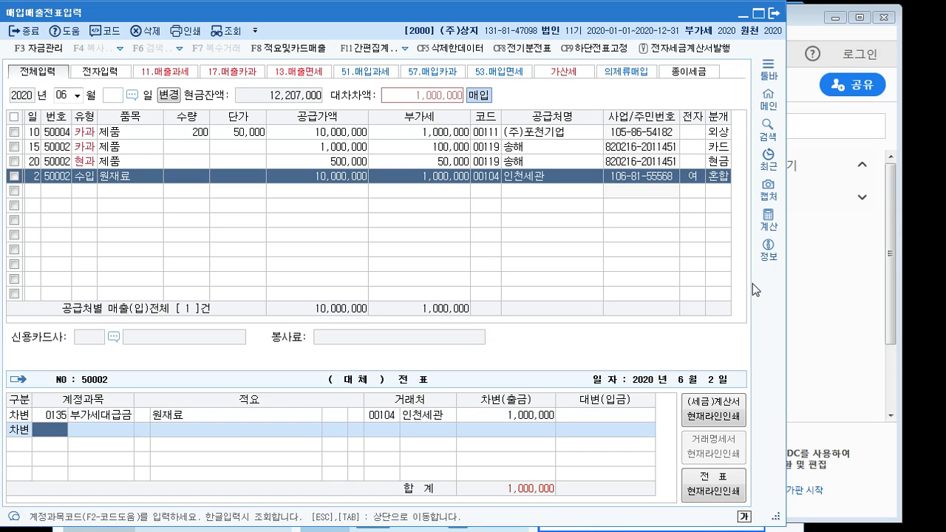
text(무재)
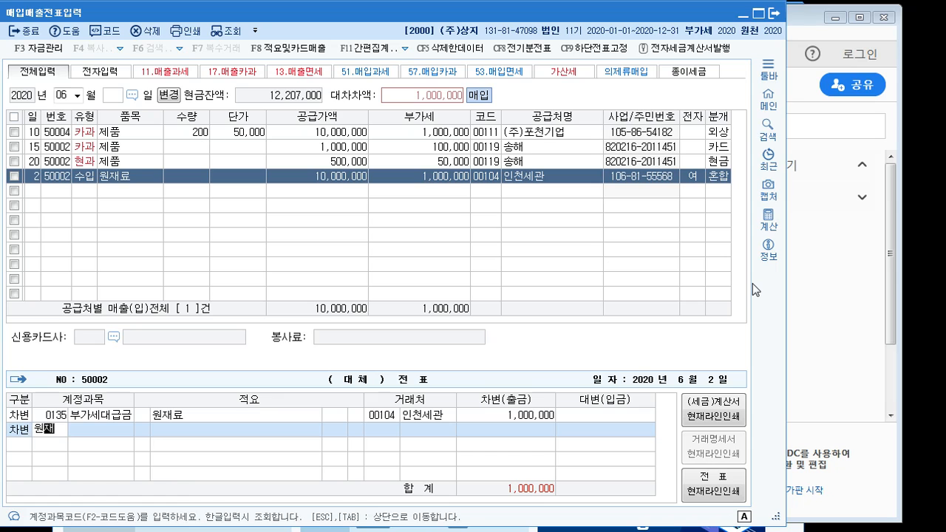
key(Return)
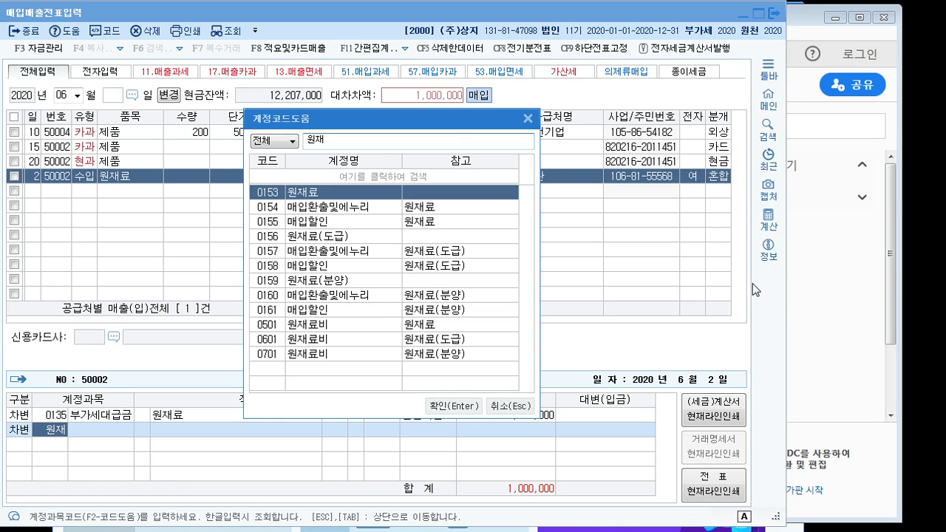
key(Return)
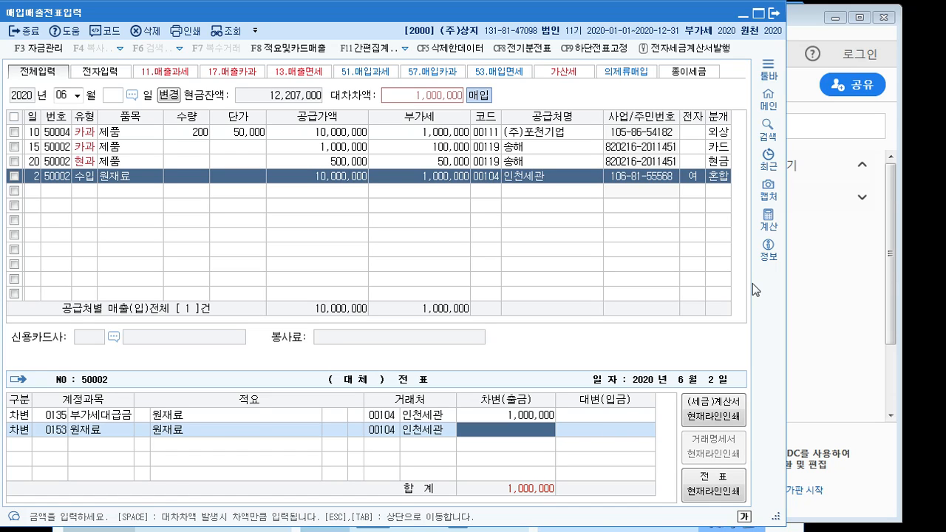
text(100,000)
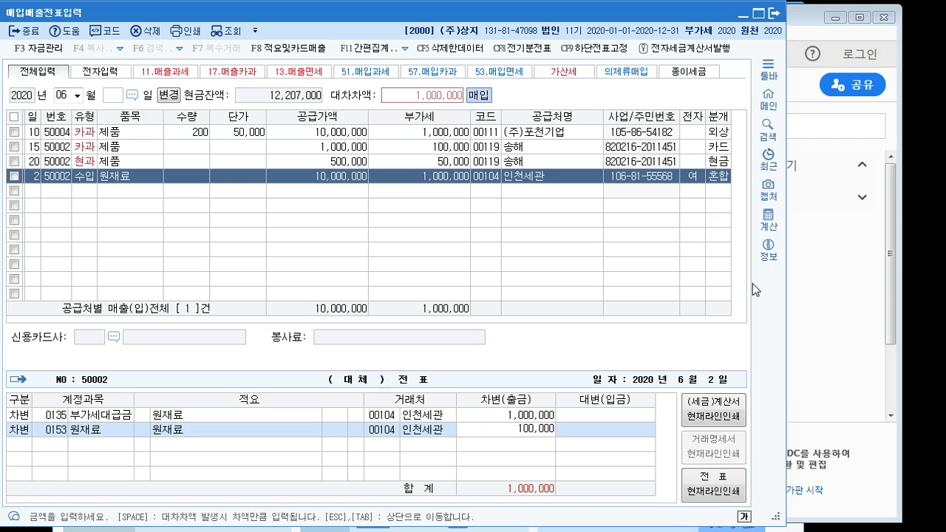
- Add a credit line to the 2 June journal for account 0101 현금 with 1,100,000 and return to the voucher row
key(Return)
text(4)
key(Return)
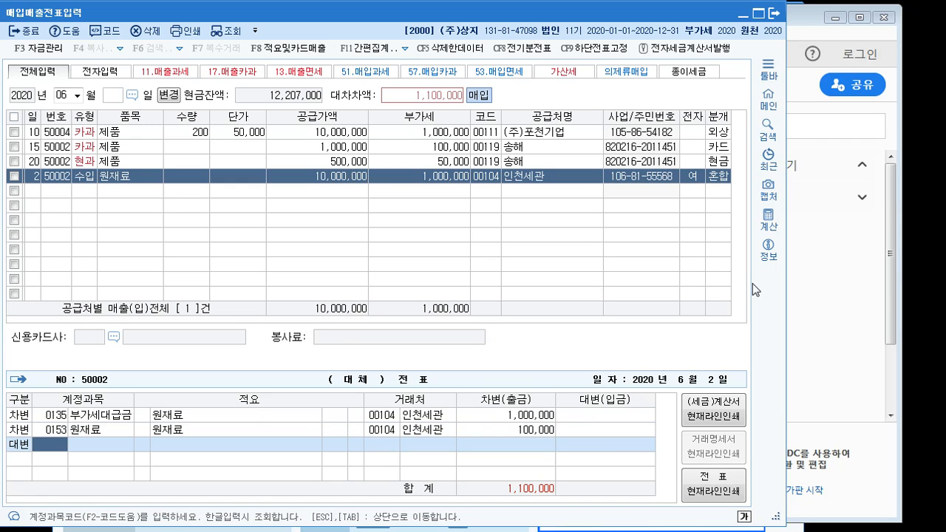
text(101)
key(Return)
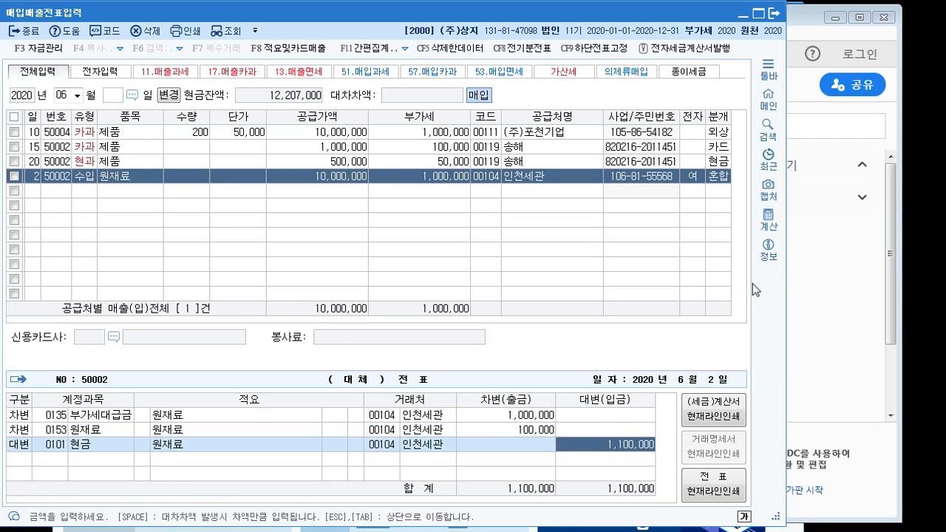
key(Tab)
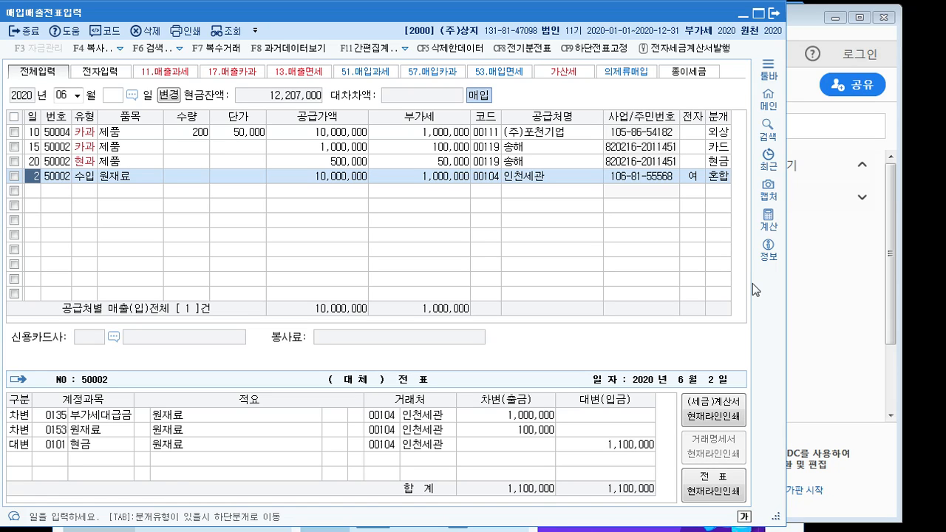
key(Down)
key(Up)
key(Down)
key(Up)
key(Down)
key(Up)
key(Down)
key(Up)
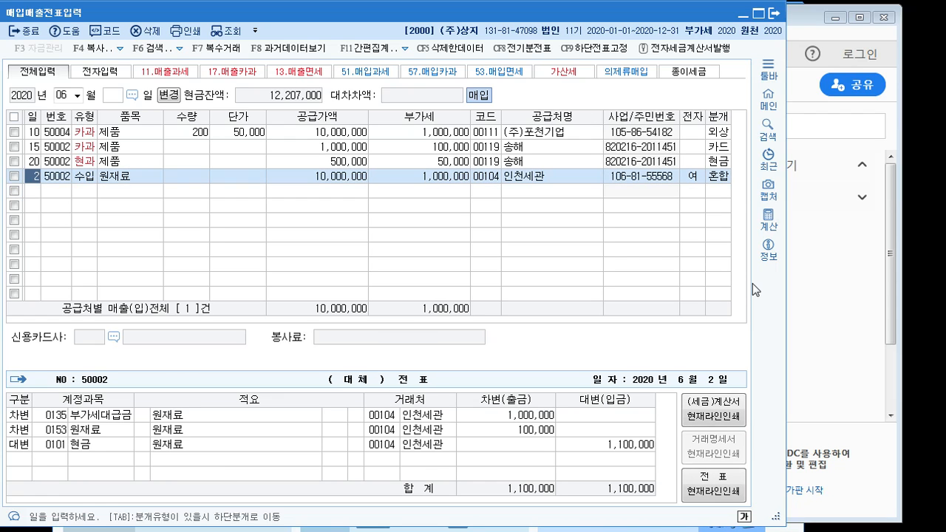
key(Down)
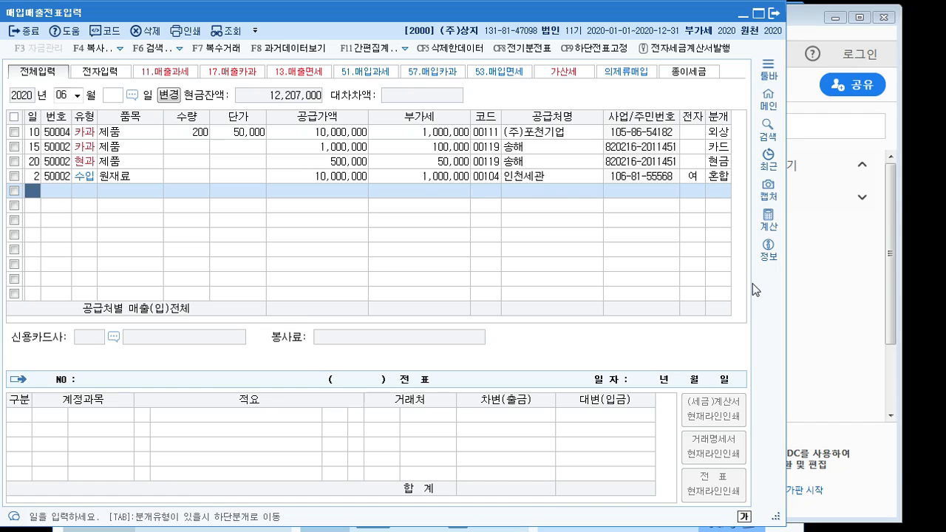
key(Up)
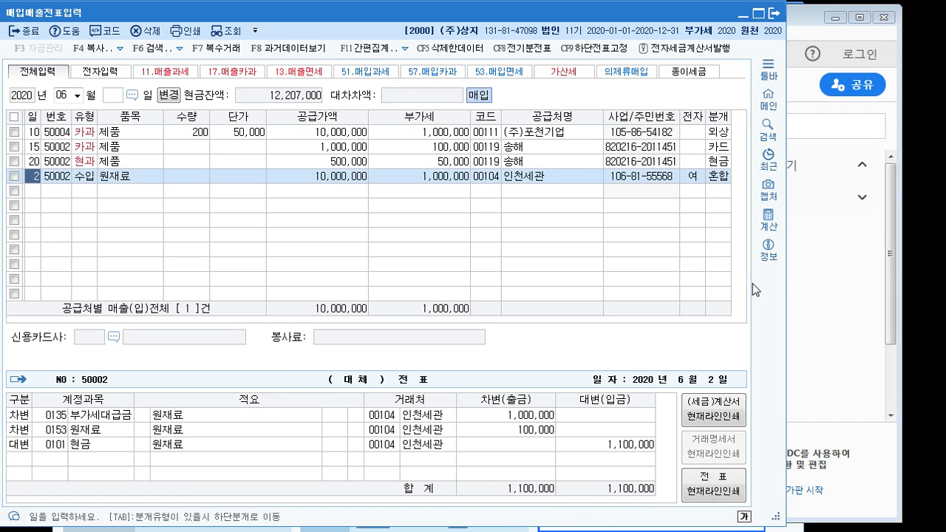
- Review the 2 June journal's 부가세대급금 amount and the 원재료 debit line's account, description and amount
click(528, 418)
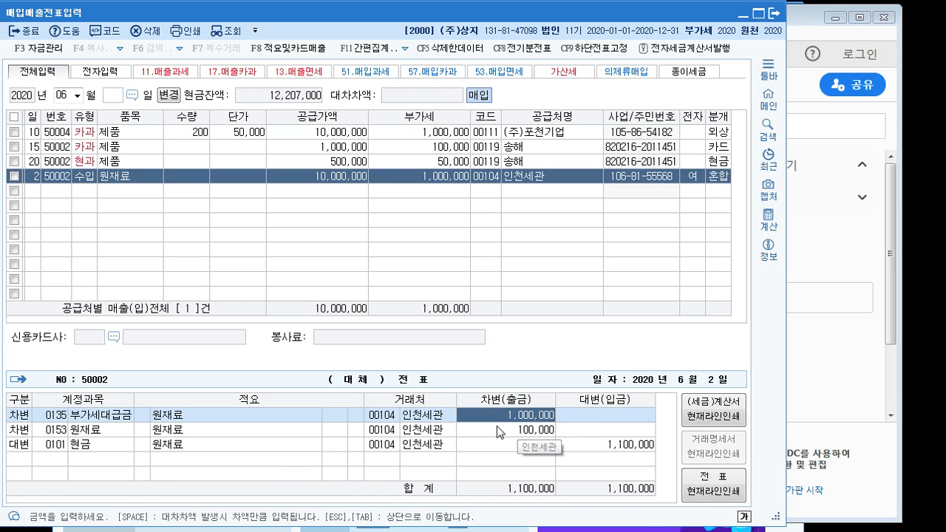
click(181, 434)
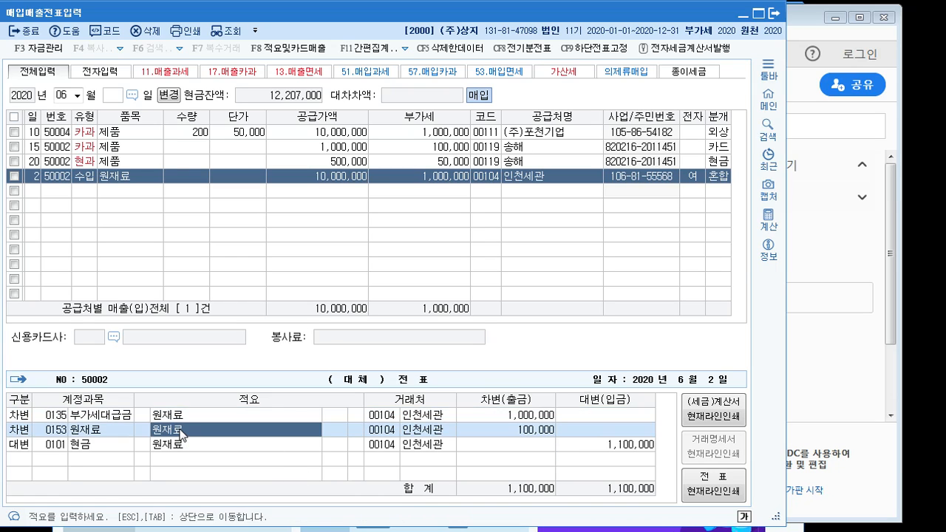
click(89, 436)
click(505, 433)
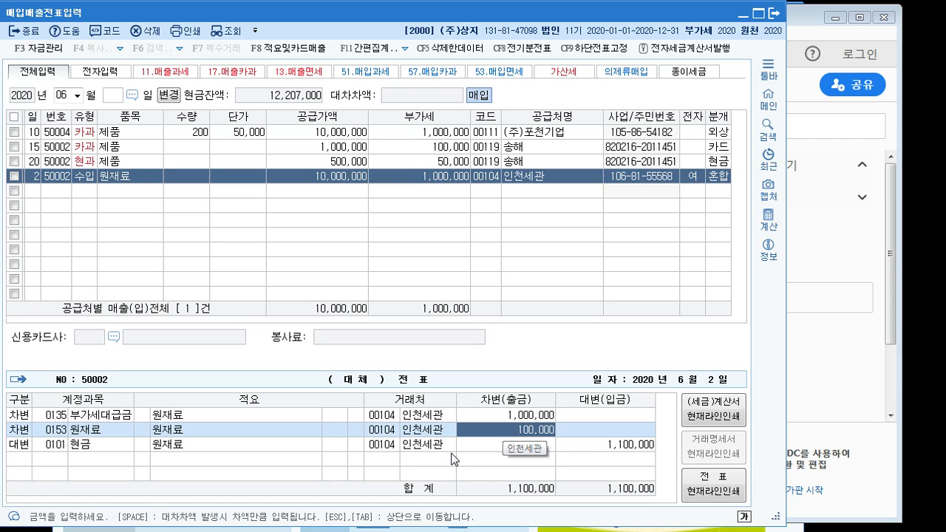
click(74, 435)
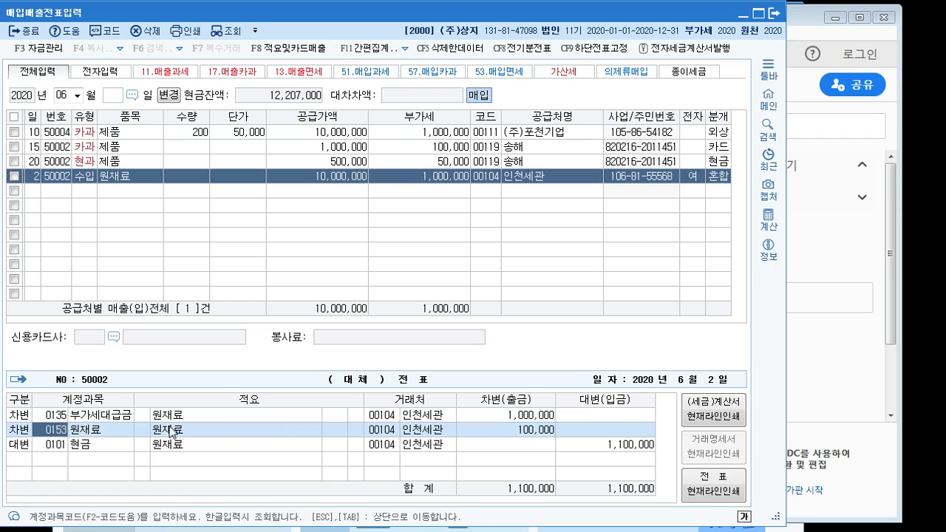
click(514, 435)
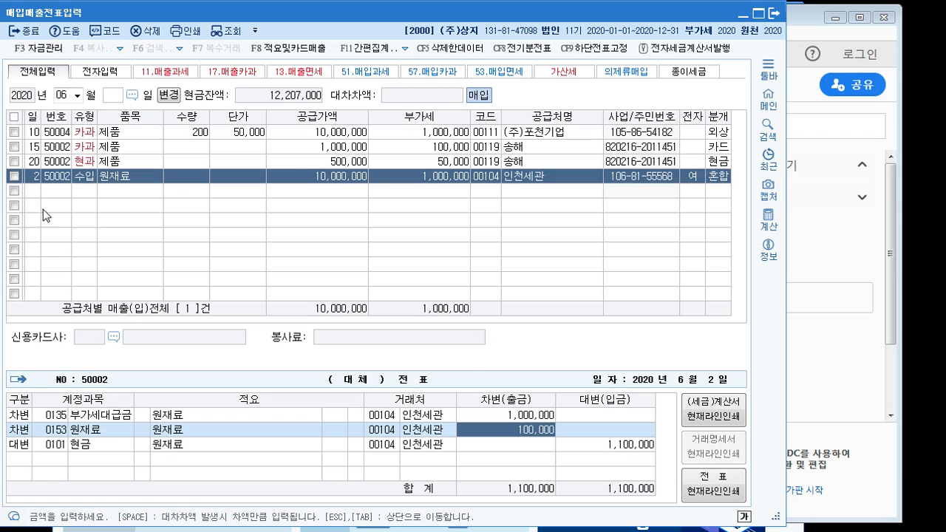
- Go to a new voucher row, switch to the Adobe Acrobat Reader textbook and read the 카드매입 및 매입현금과세 question
click(30, 190)
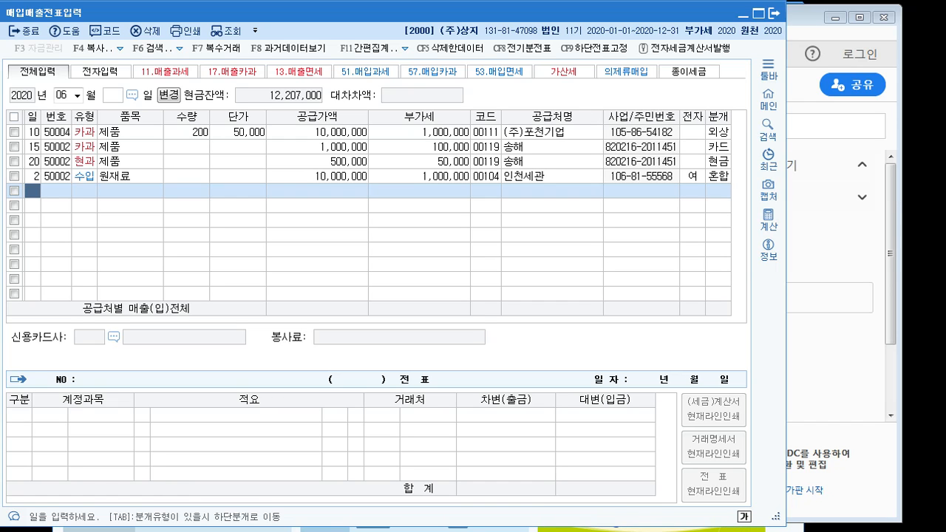
click(439, 526)
scroll(347, 332, down, 10)
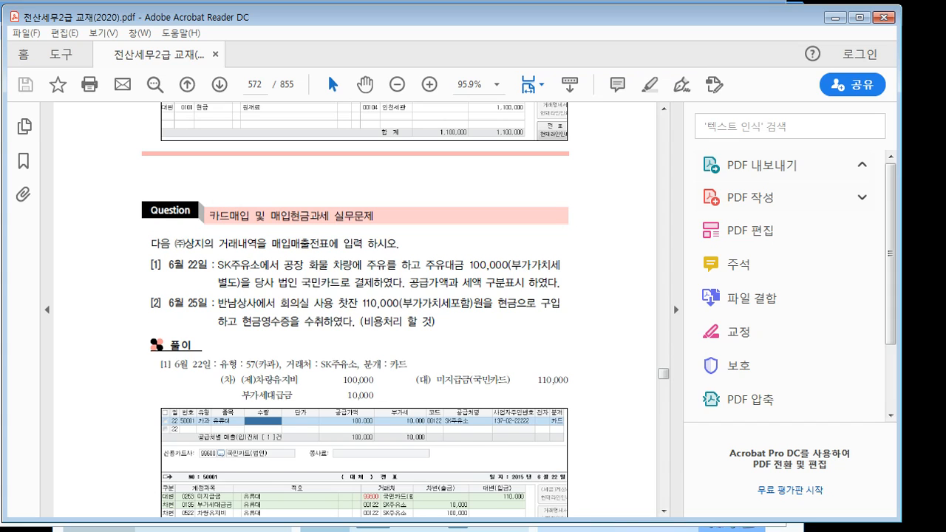
- Switch back to the voucher entry program and start a 22 June voucher with type 57 카과
click(732, 528)
text(22)
key(Return)
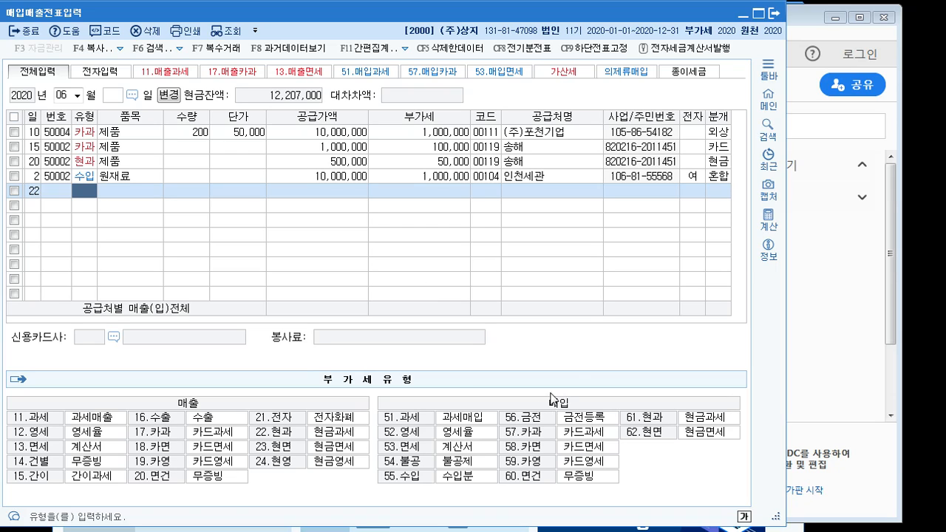
click(522, 437)
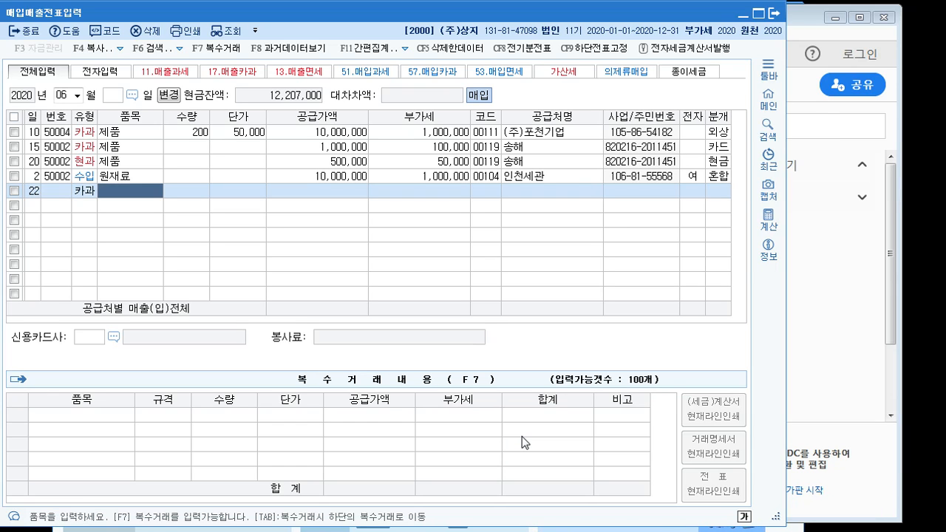
- Enter the item 주유 in the 22 June voucher, leaving quantity and unit price blank
text(ㅇㅈ)
key(BackSpace)
key(BackSpace)
text(주문)
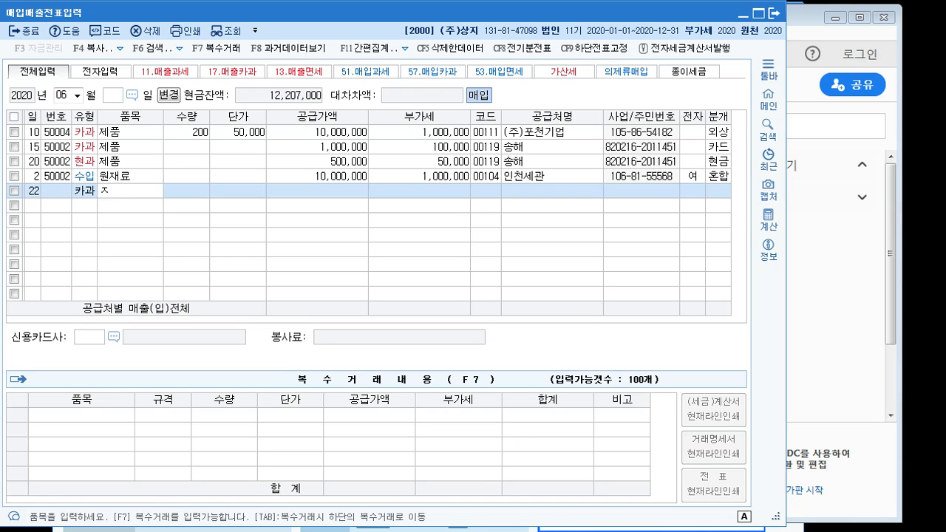
key(Return)
key(Return)
key(Return)
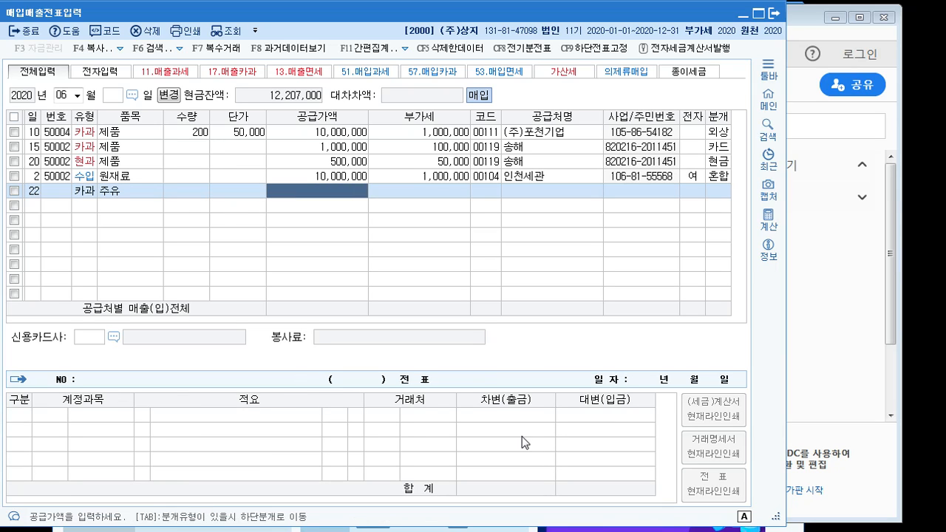
- Enter the VAT-inclusive amount 110,000 as the 22 June voucher's supply amount
text(1000000)
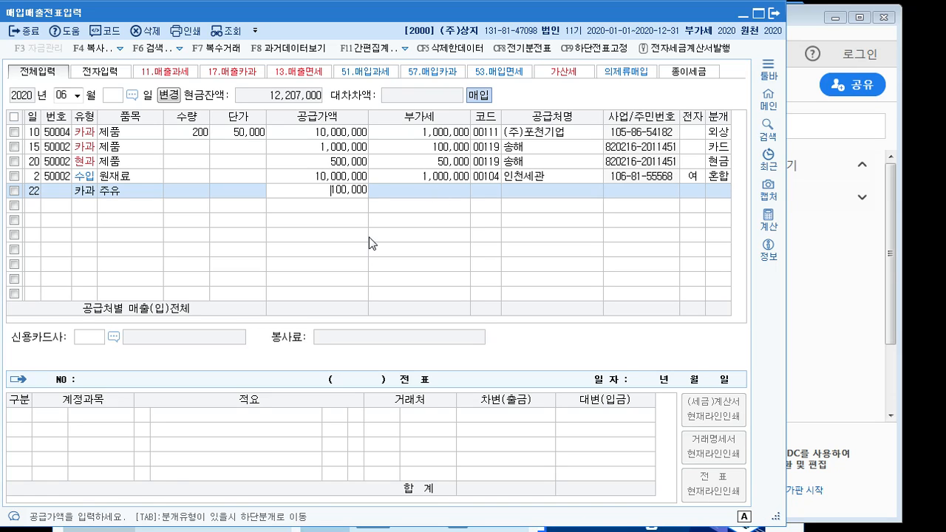
key(Delete)
text(1,100,00)
key(BackSpace)
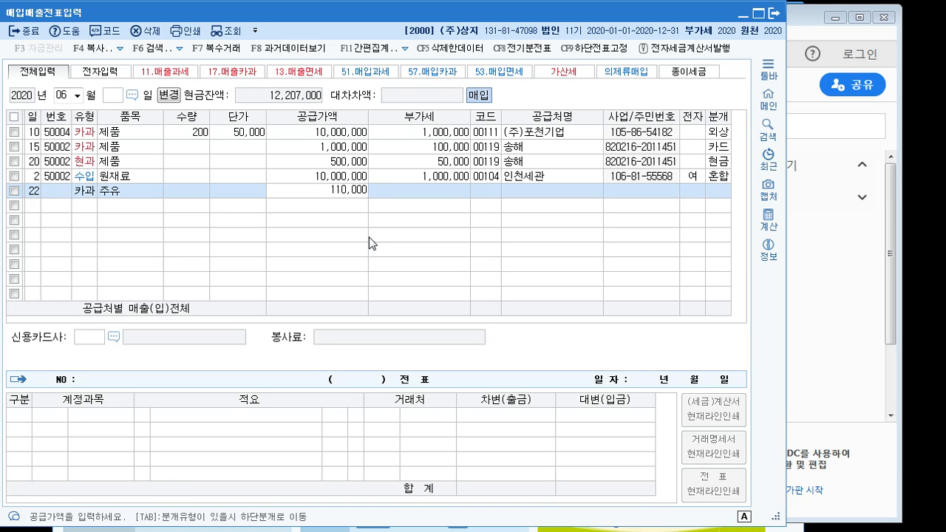
key(Return)
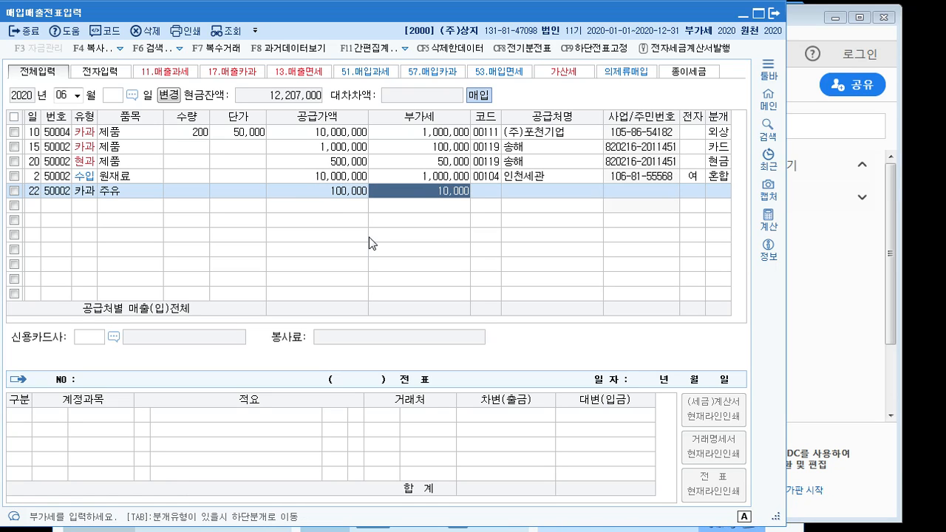
key(Left)
key(Right)
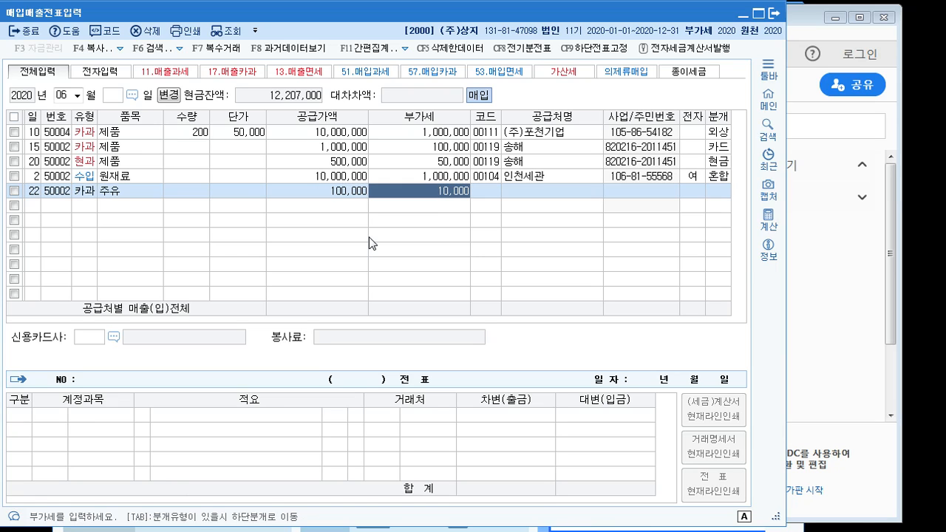
key(Left)
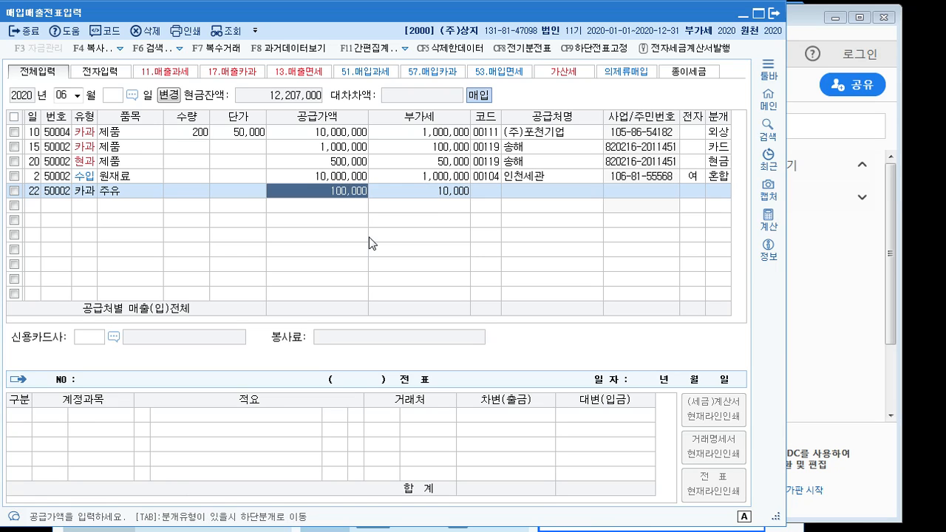
key(Right)
key(Left)
key(Right)
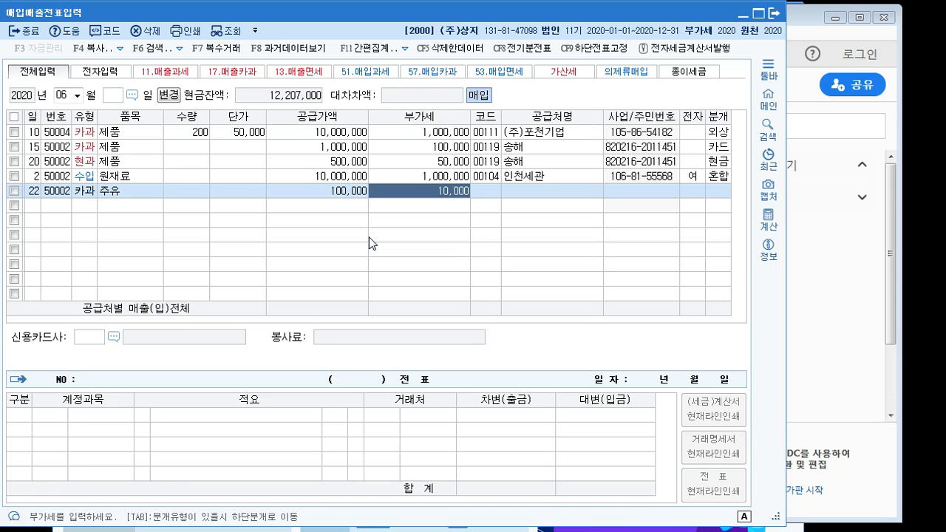
key(Left)
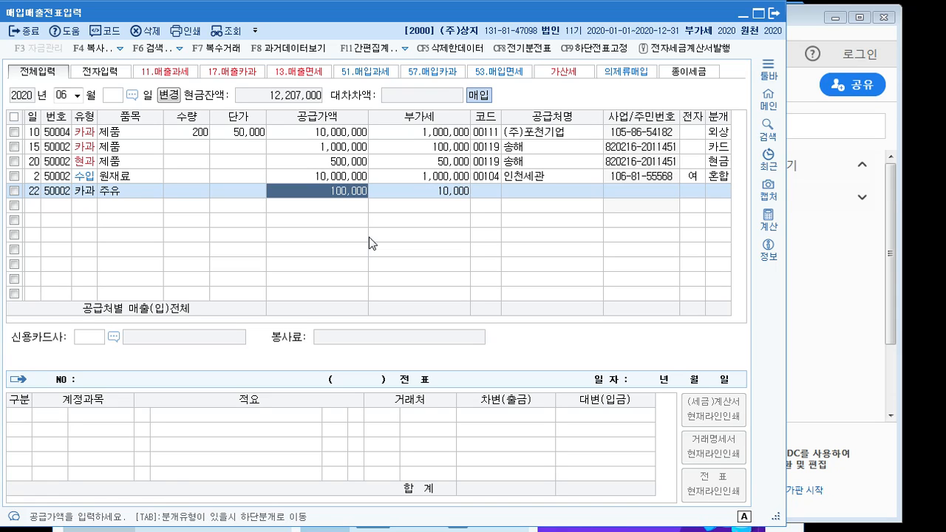
key(Right)
key(Left)
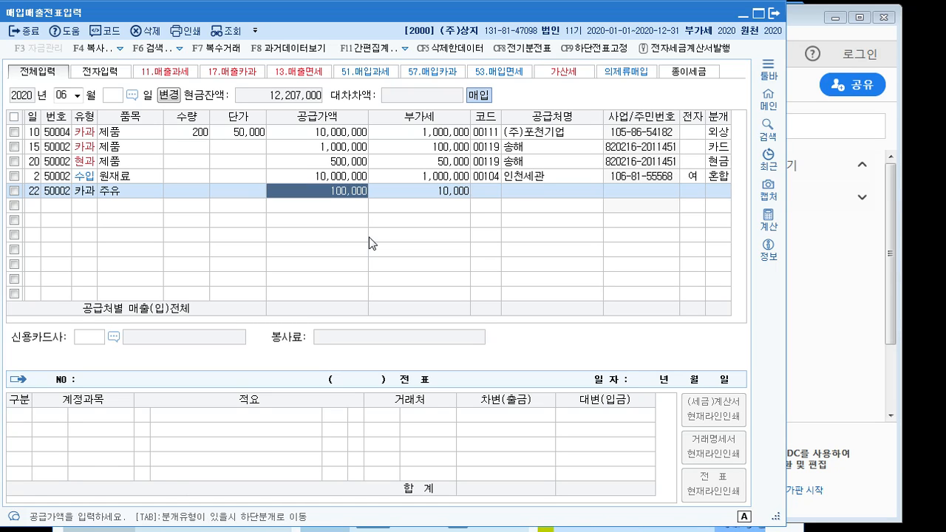
key(Right)
key(Left)
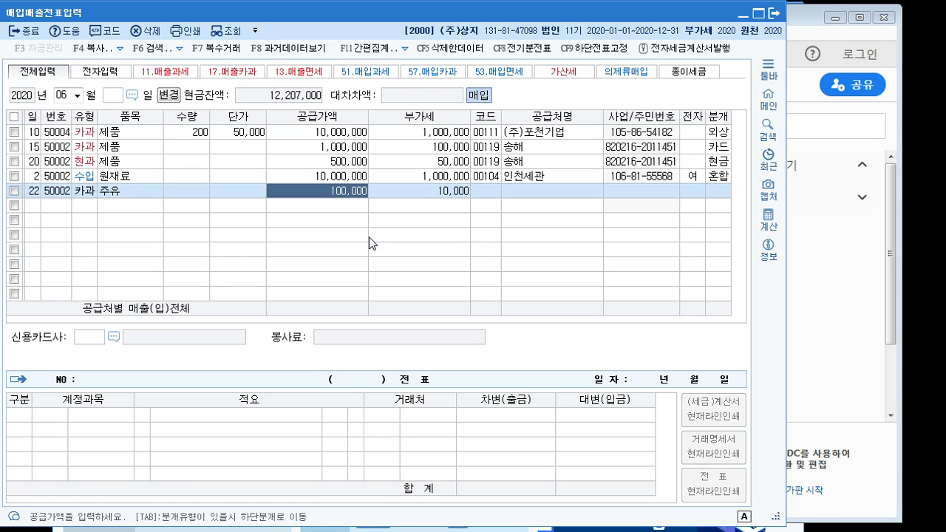
key(Return)
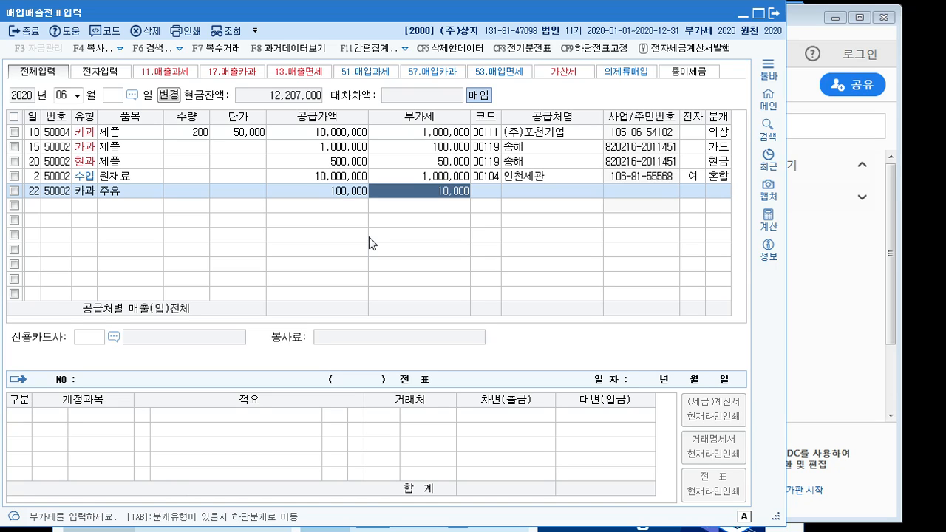
key(Left)
key(Right)
key(Left)
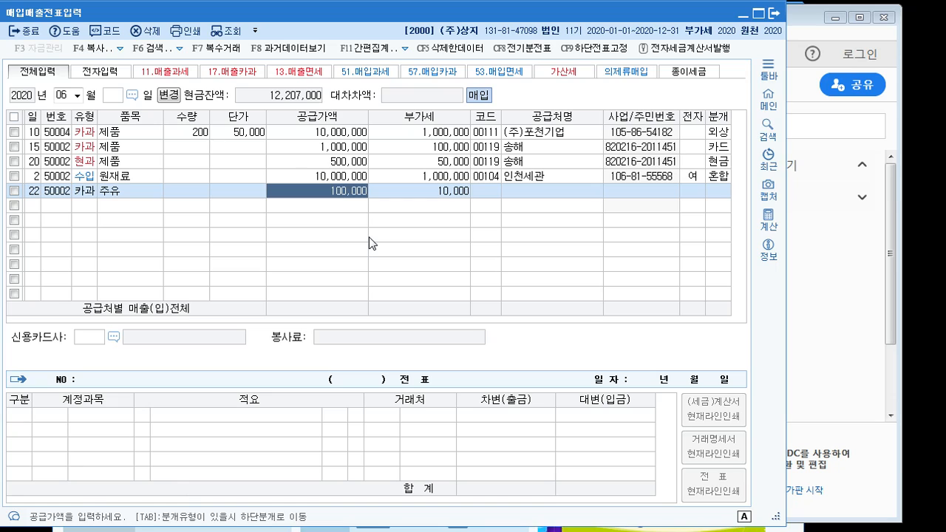
key(Right)
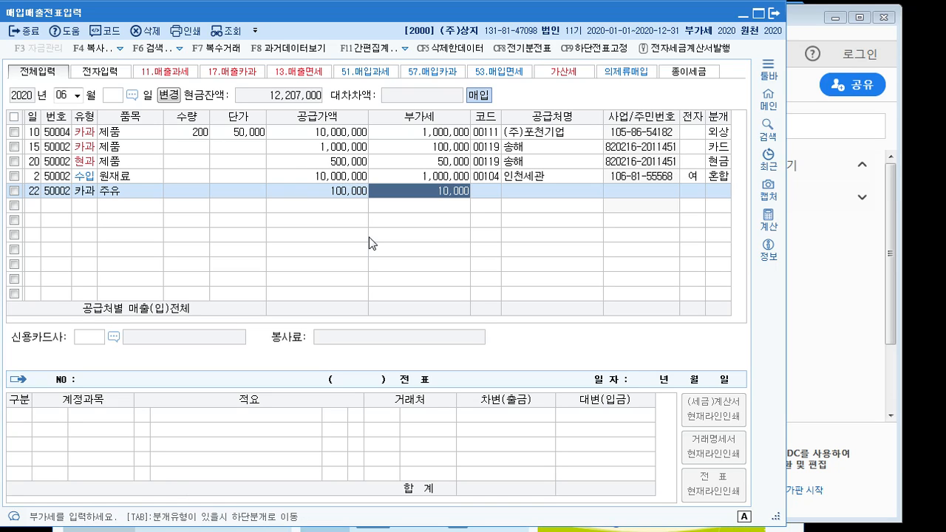
key(Left)
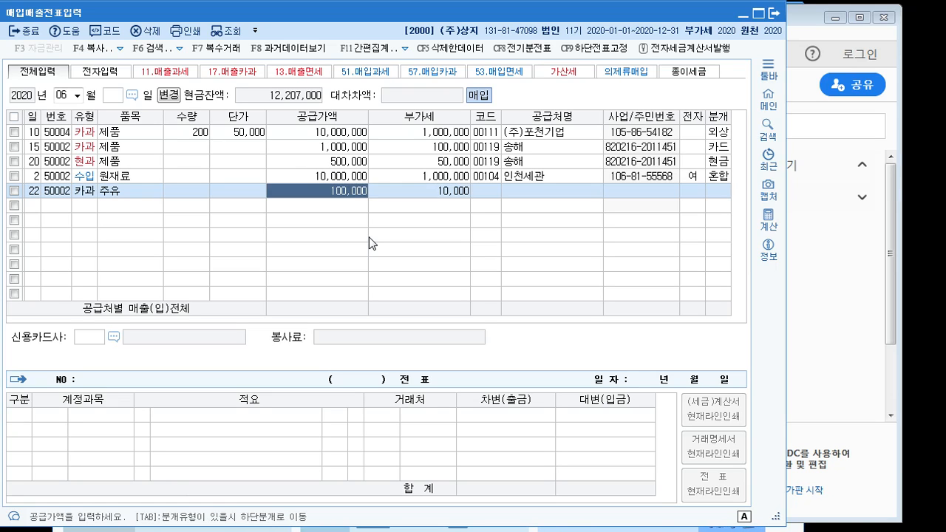
key(Right)
key(Left)
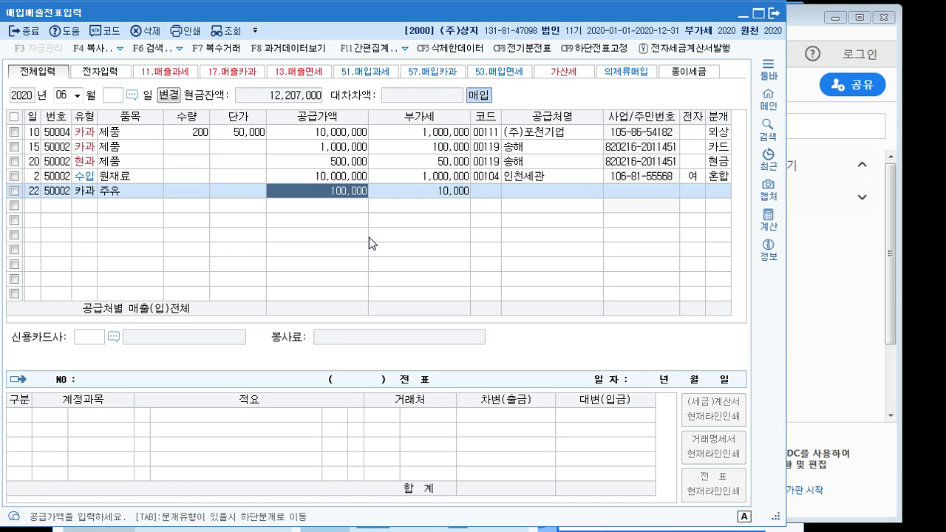
key(Right)
key(Left)
key(Right)
key(Left)
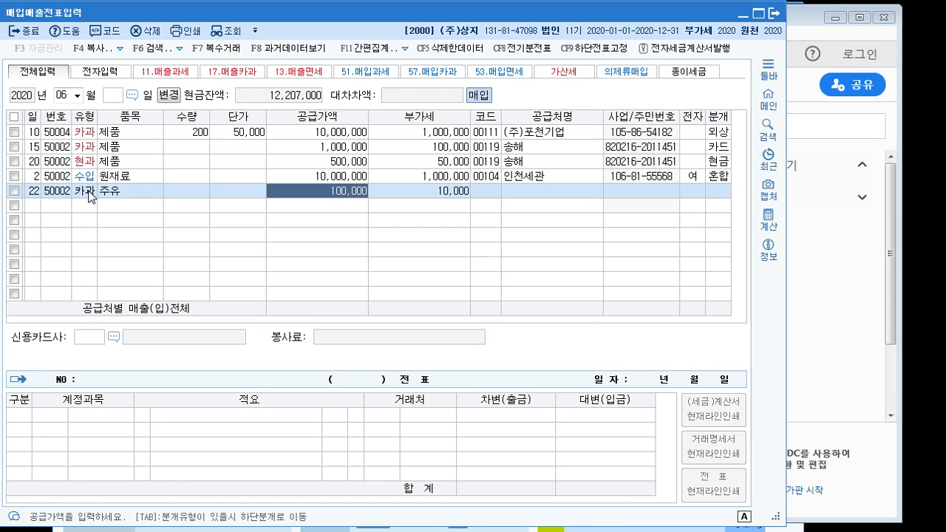
- Look up "sk" and set SK주유소 as the supplier of the 22 June voucher
key(Return)
key(Return)
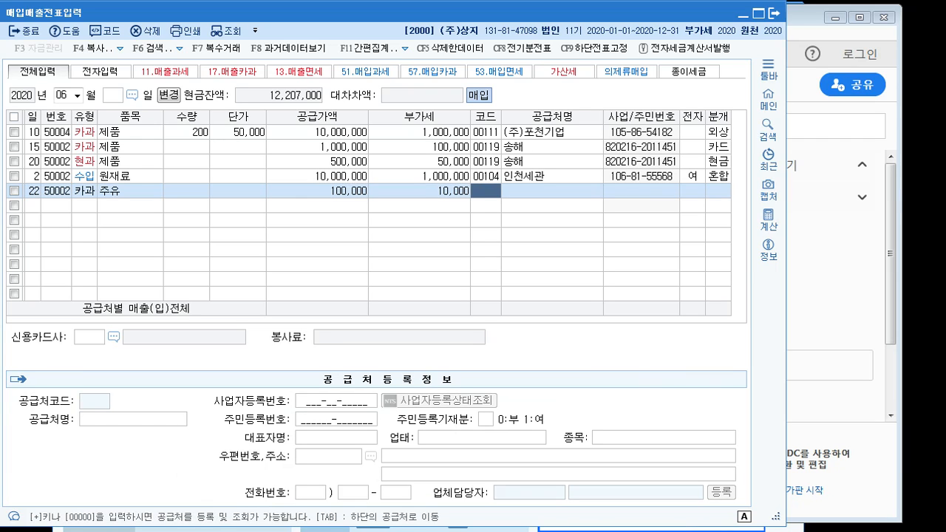
text(sk)
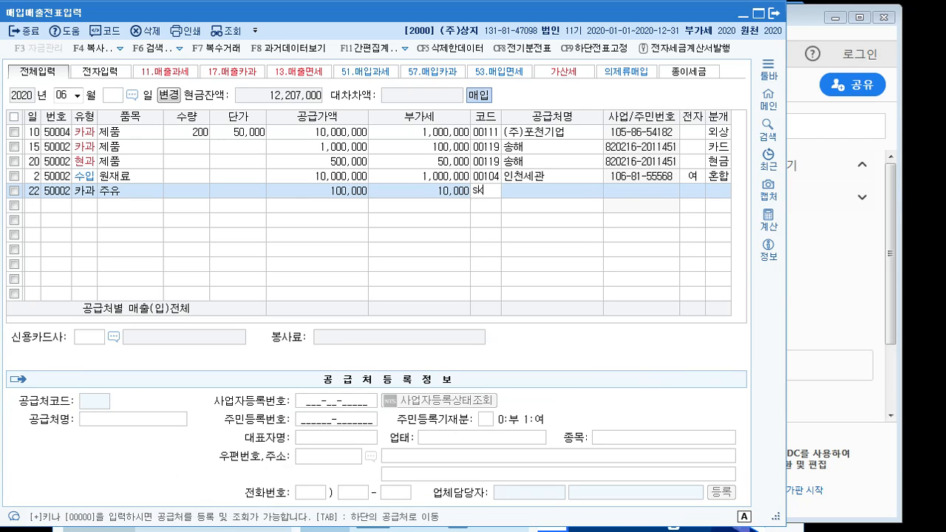
key(Return)
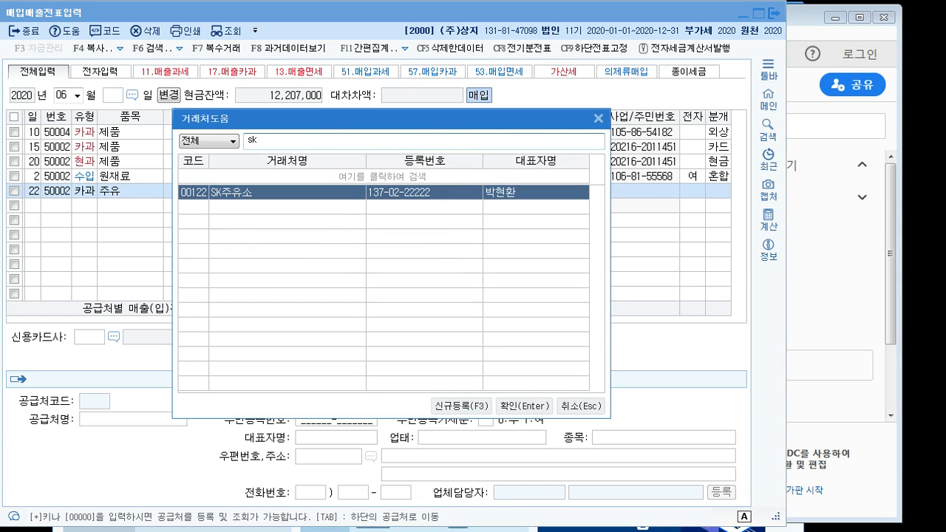
key(Return)
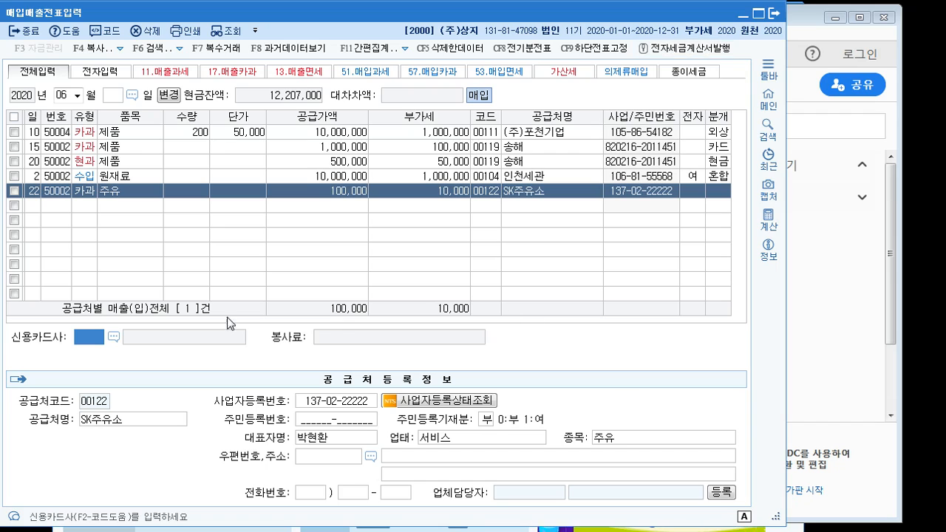
- Assign 국민카드(법인) as the 22 June voucher's card company and set its journal type to 4 카드
click(113, 338)
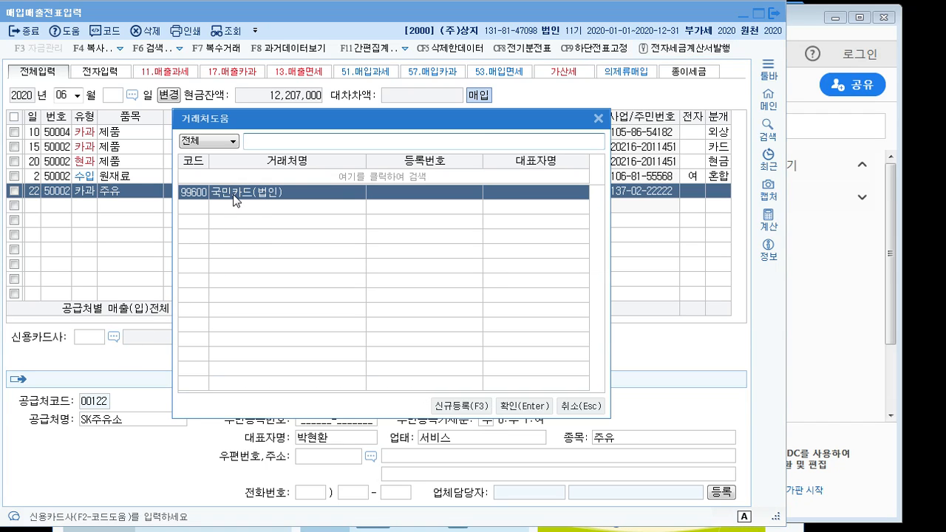
click(520, 409)
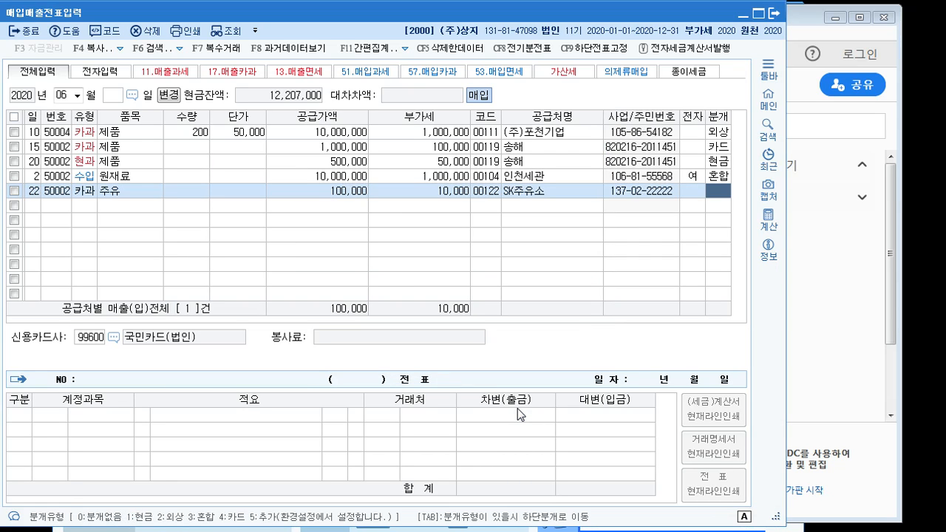
text(4)
key(Return)
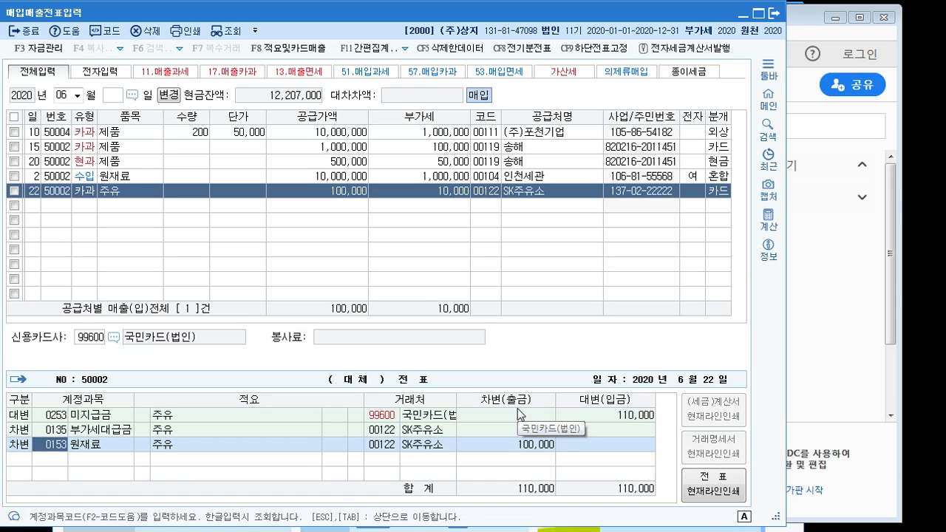
key(Return)
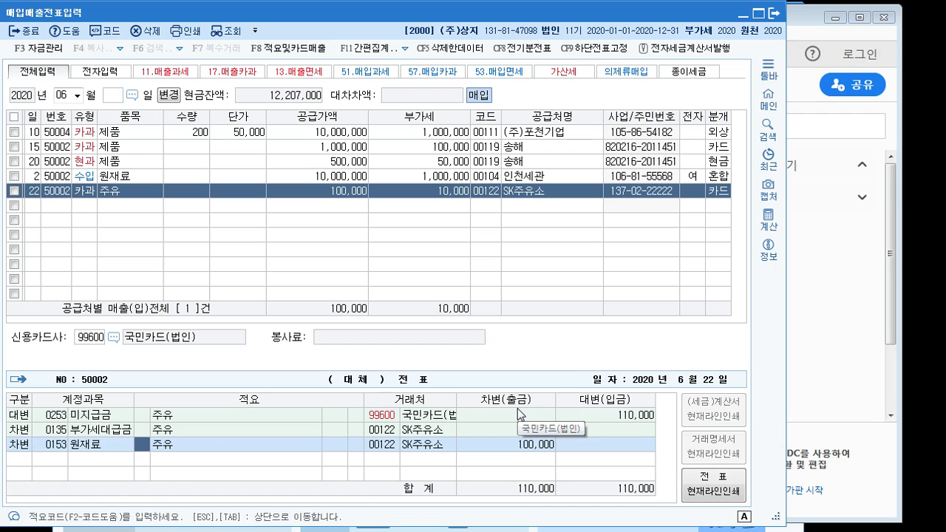
key(Left)
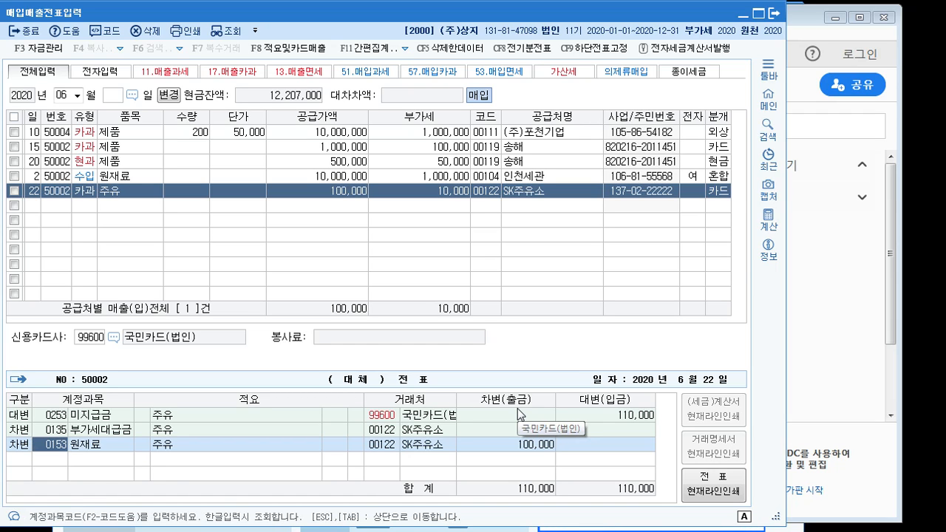
text(ckfid)
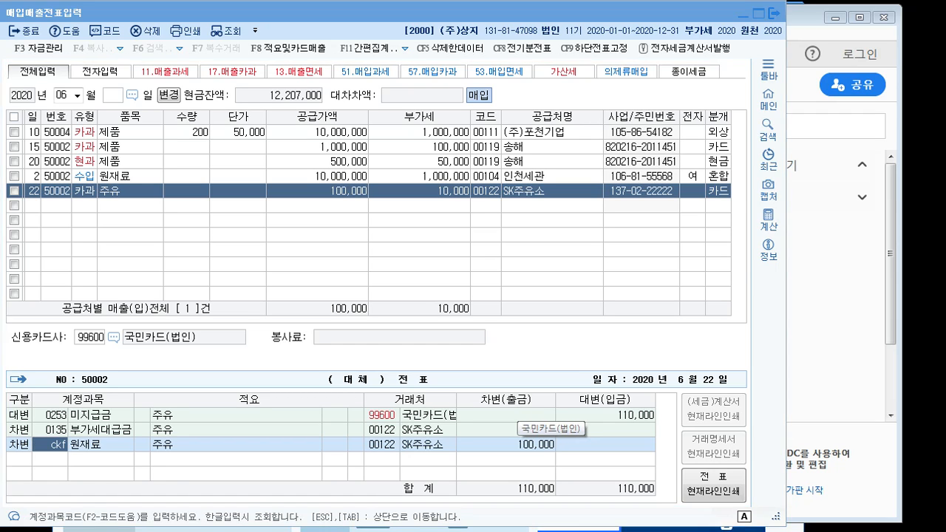
key(BackSpace)
key(BackSpace)
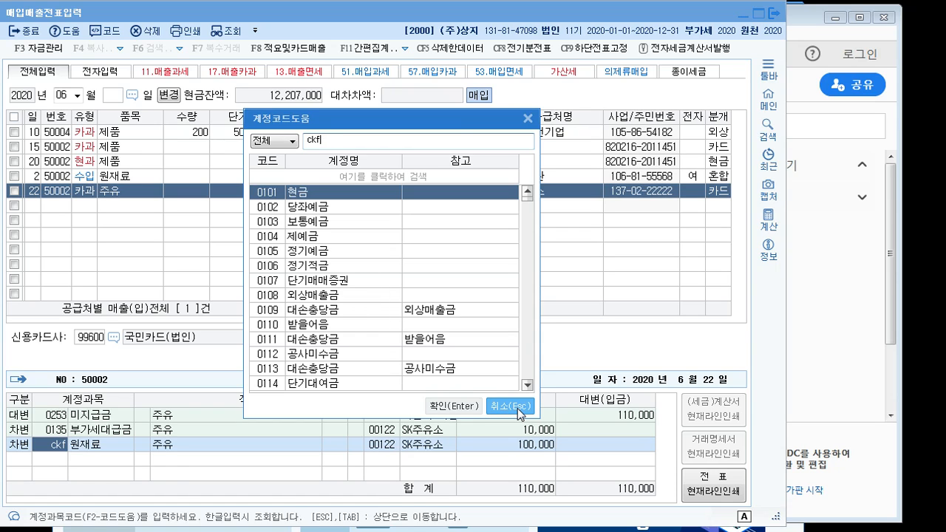
click(519, 407)
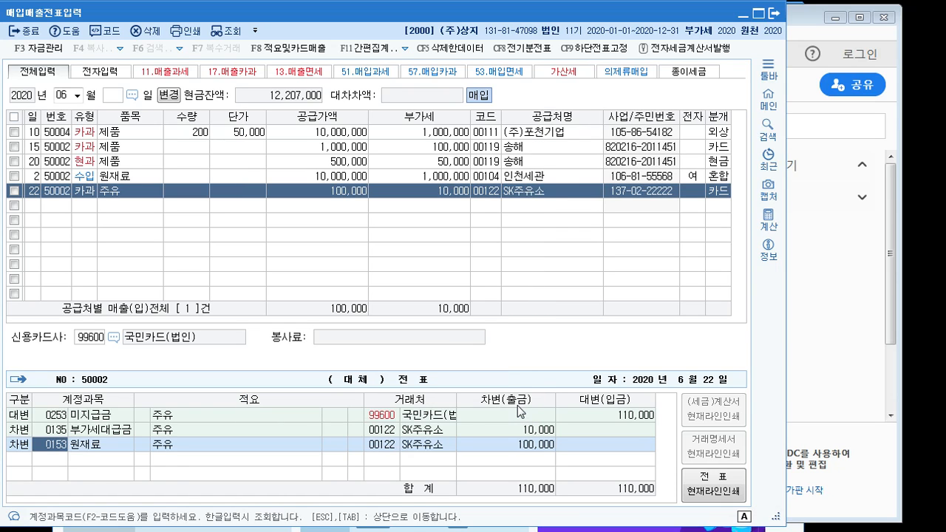
- Change the 22 June entry's 원재료 account to 0822 차량유지비 (판매관리비), complete the voucher and go to a new row
text(차량)
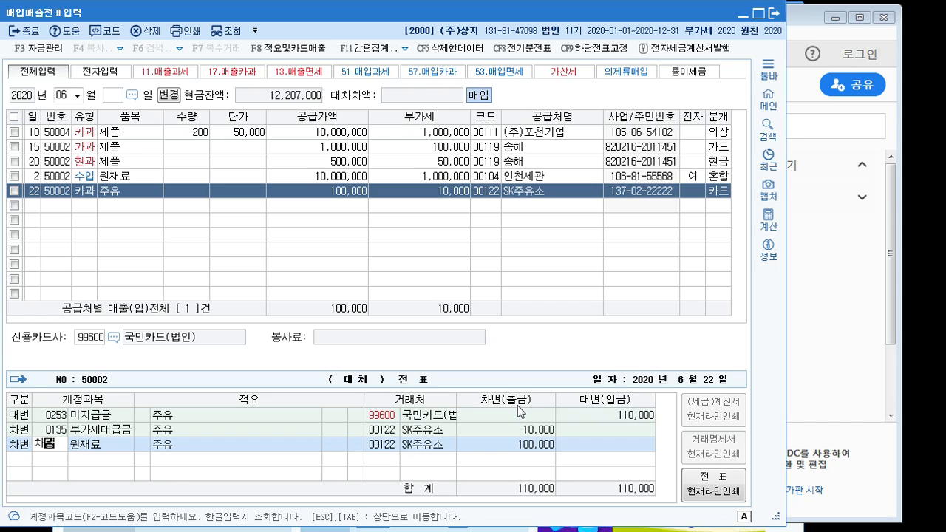
key(Down)
key(Down)
key(Down)
key(Down)
key(Down)
key(Down)
key(Down)
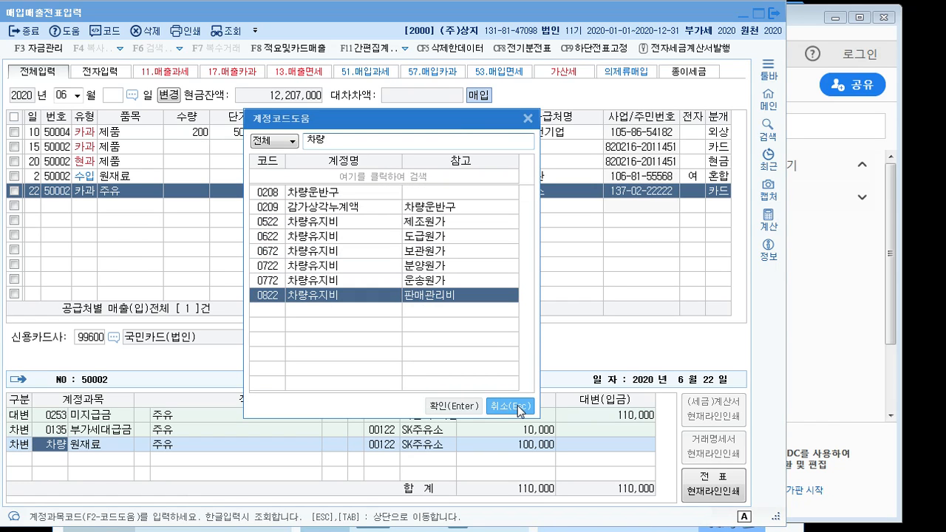
key(Return)
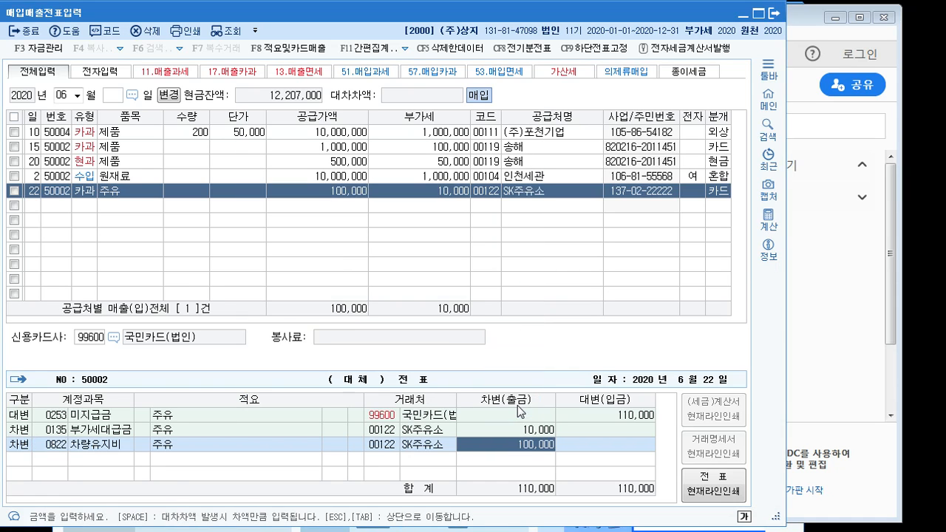
key(Return)
key(Up)
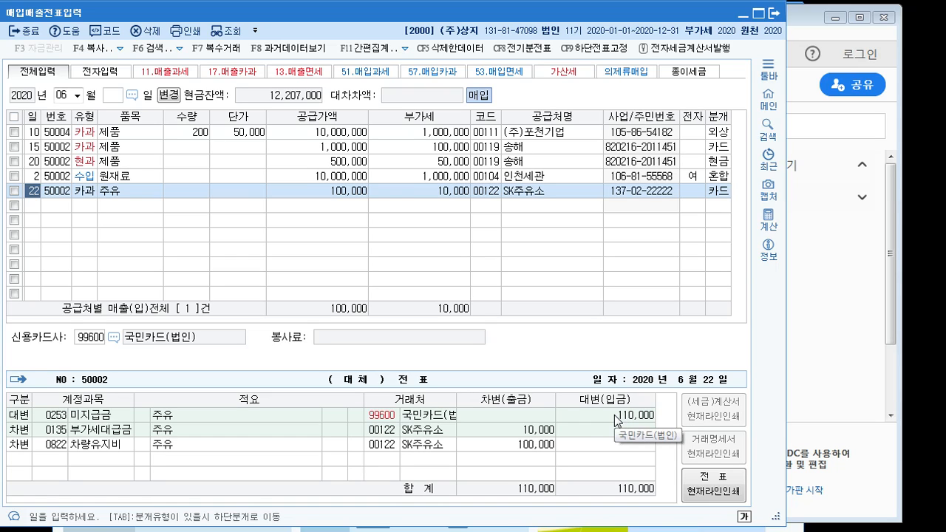
key(Down)
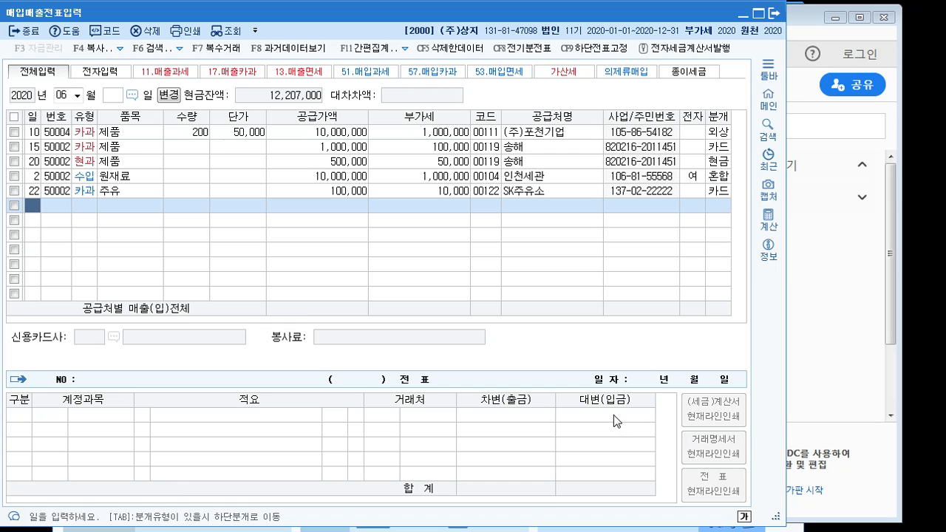
- Start a 25 June voucher with type 61 현과
text(25)
key(Return)
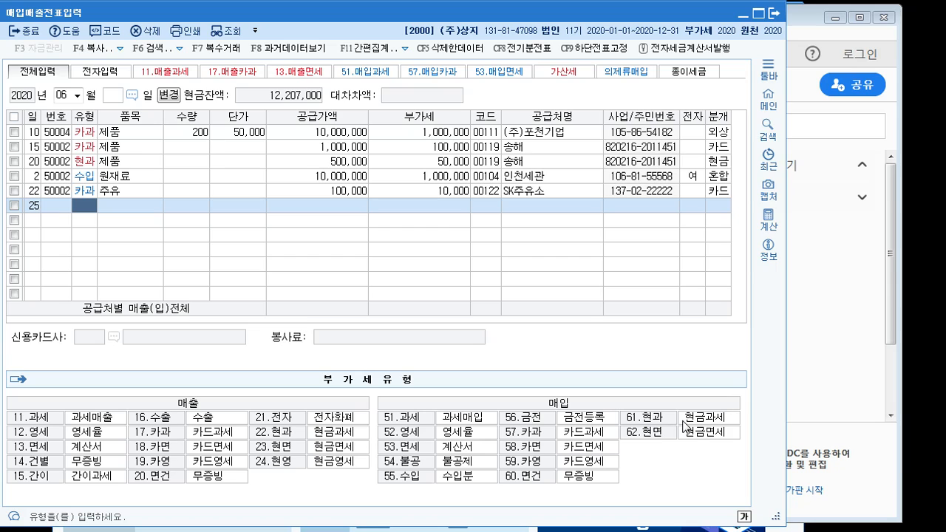
text(61)
key(Return)
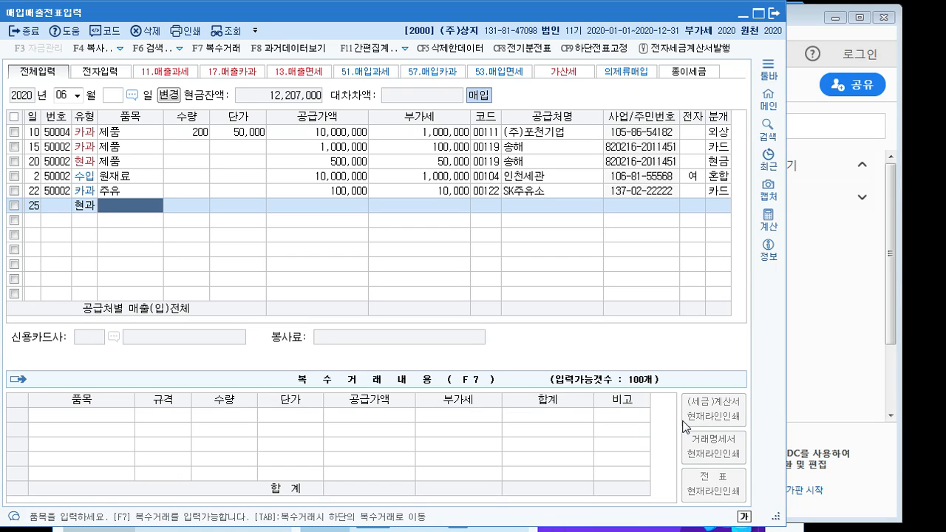
- Enter the item 찻잔 with a VAT-inclusive amount of 110,000 in the 25 June voucher, leaving quantity and unit price blank
text(찻잔)
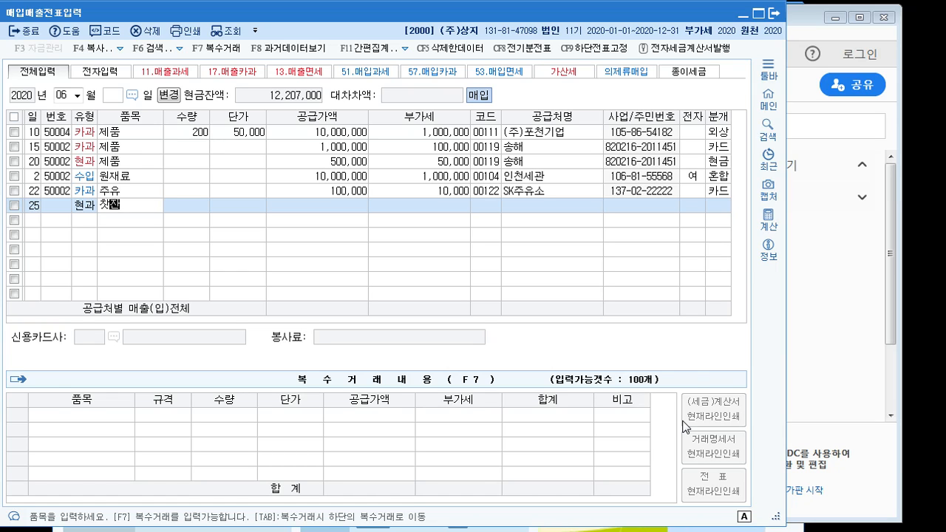
key(Return)
key(Return)
key(Return)
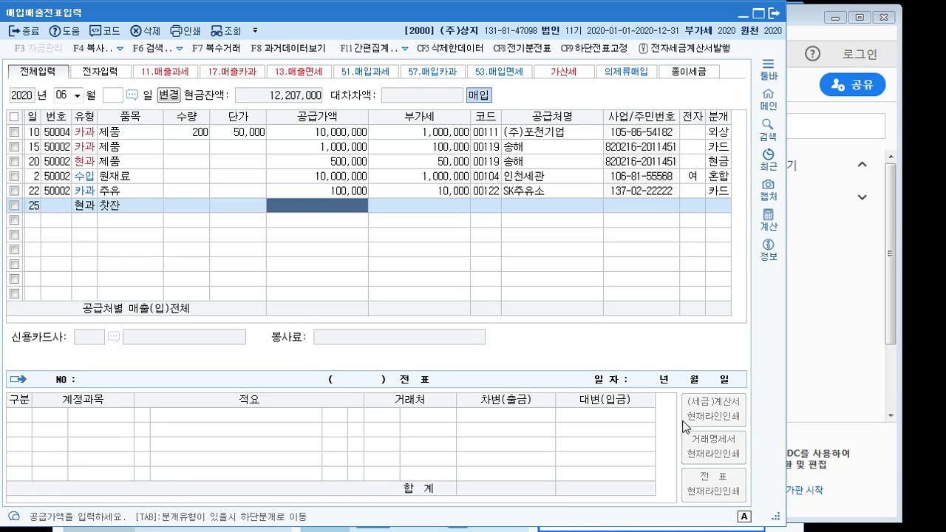
text(1100000)
key(Return)
key(Return)
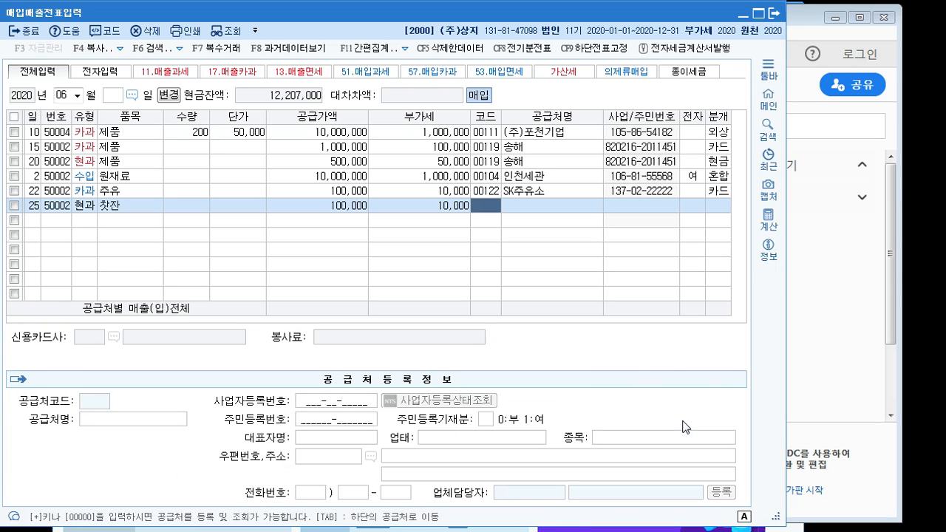
- Set 반남상사 as the 25 June voucher's supplier and its journal type to 1 현금
text(반남)
key(Return)
key(Return)
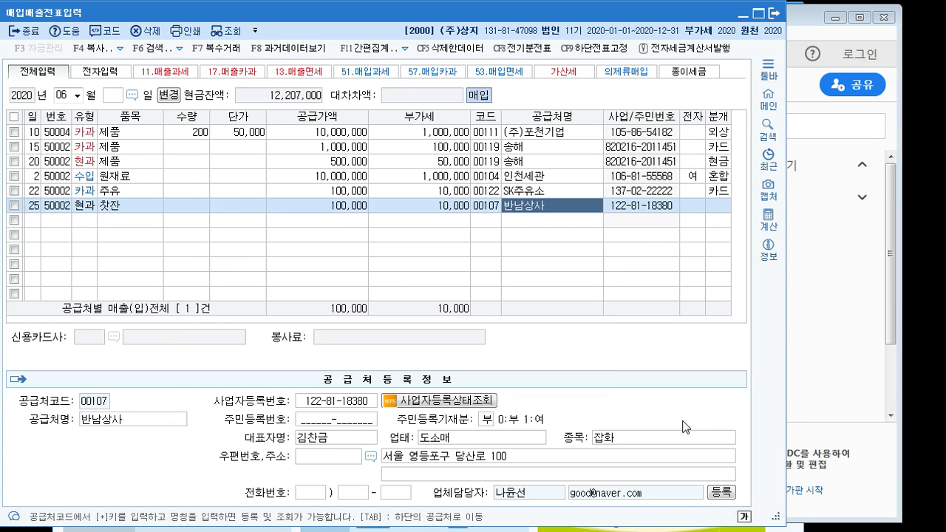
key(Return)
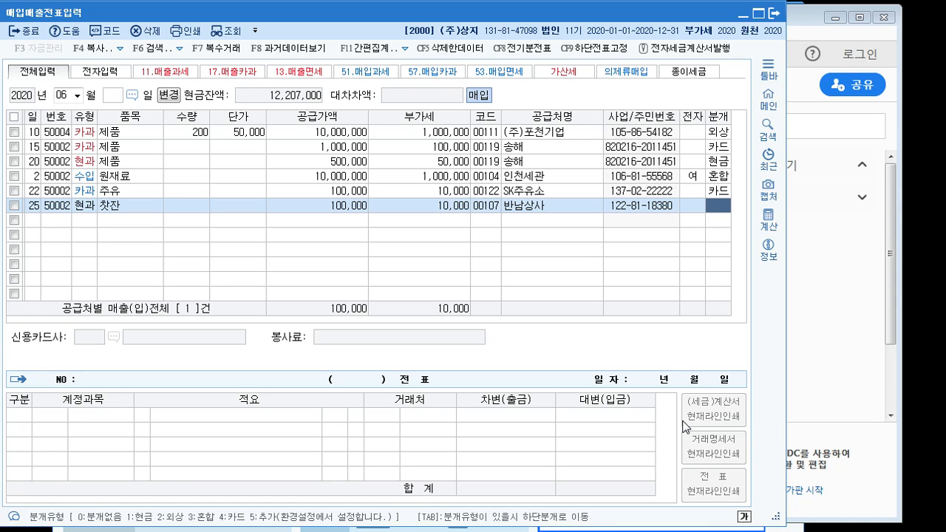
text(1)
key(Return)
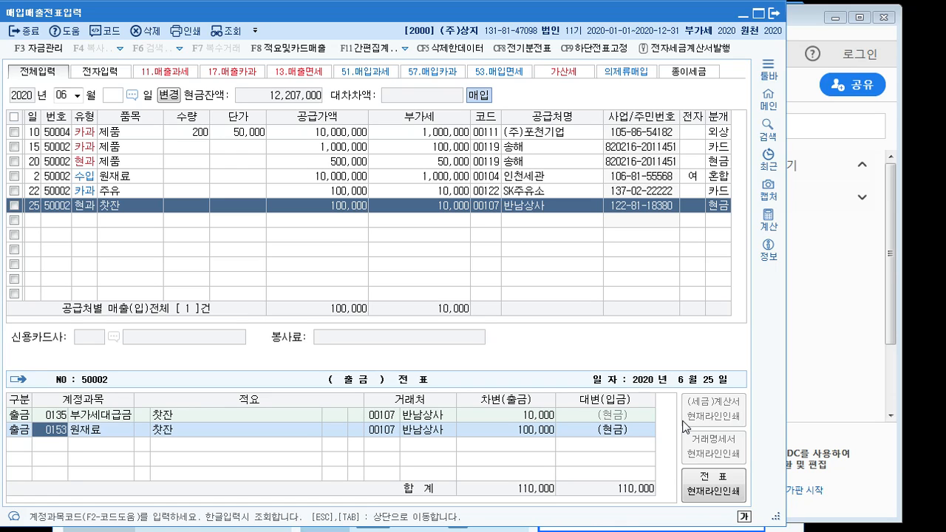
- Change the 25 June entry's 원재료 account to 0830 소모품비 (판매관리비) and complete the voucher
text(소모)
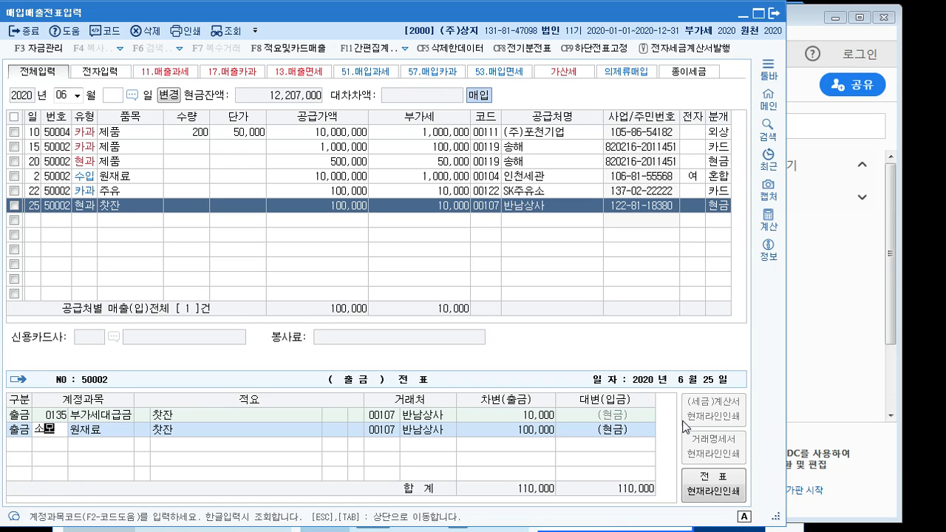
key(Return)
key(Down)
key(Down)
key(Down)
key(Down)
key(Down)
key(Down)
key(Down)
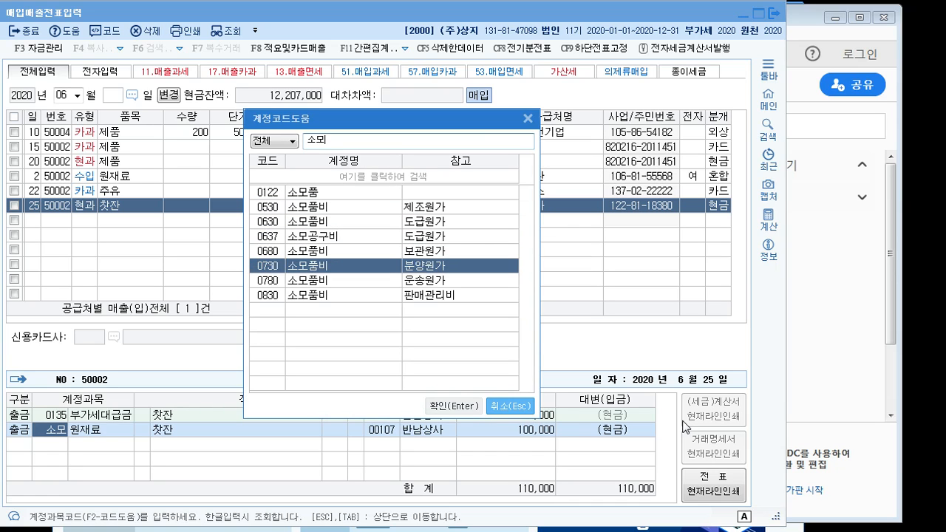
key(Return)
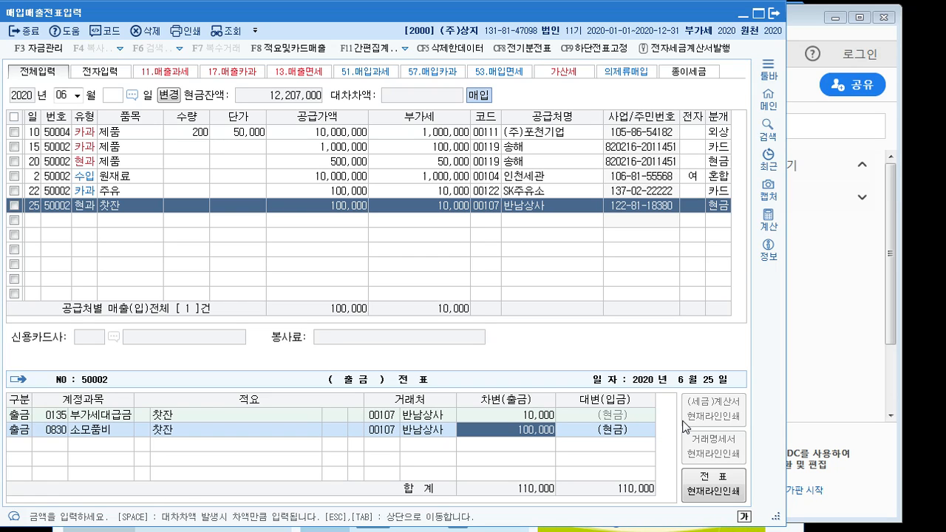
key(Return)
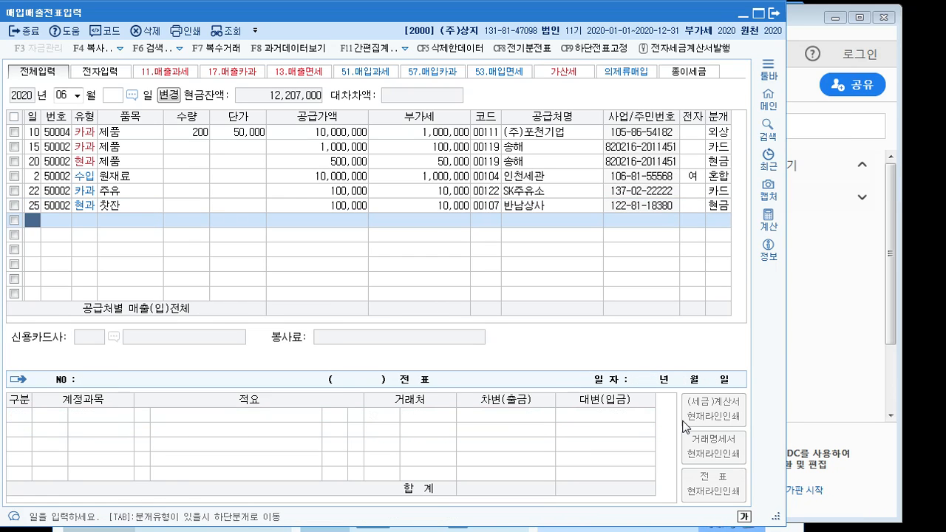
- Compare the 22 June 카과 voucher and the 25 June 현과 voucher with their journal entries
key(Up)
key(Up)
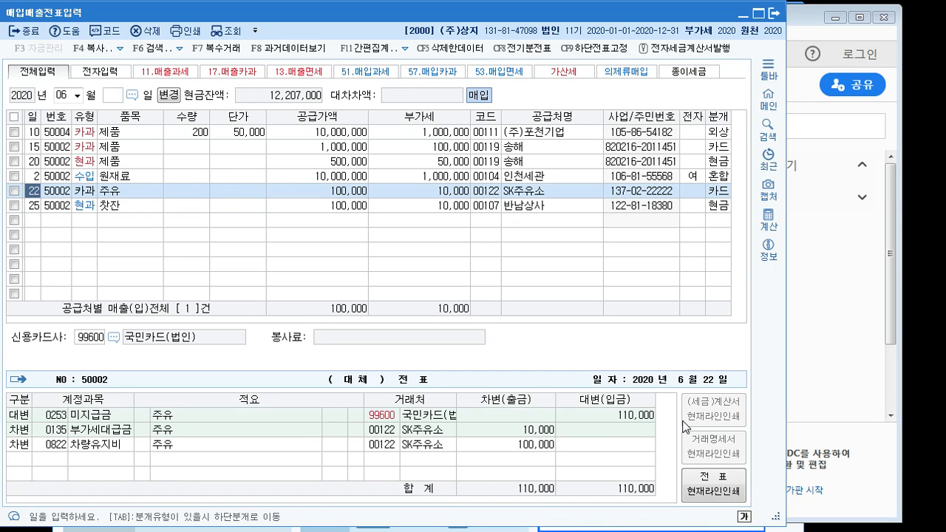
key(Down)
key(Up)
key(Down)
key(Up)
key(Down)
key(Up)
key(Down)
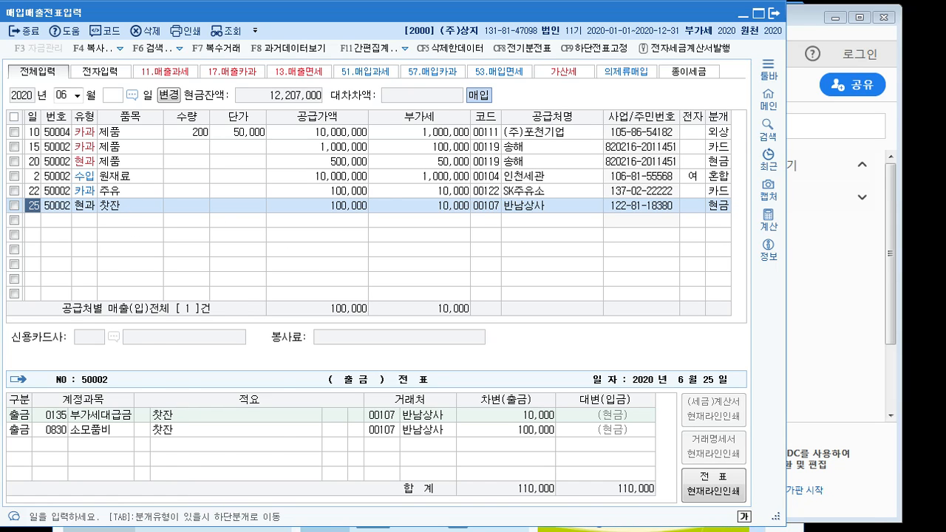
- Switch to the 부가가치세신고서 window and reload the April to June 2020 return from the current vouchers
click(414, 530)
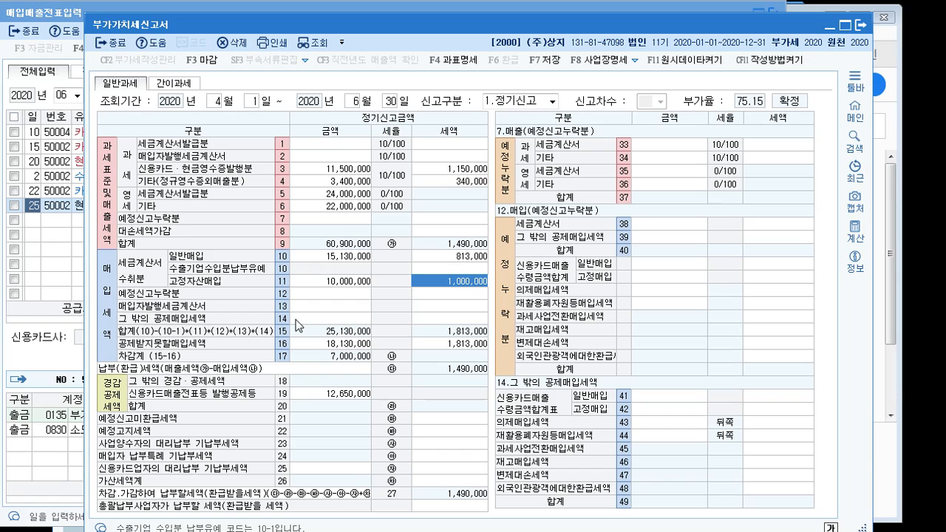
click(312, 43)
click(570, 300)
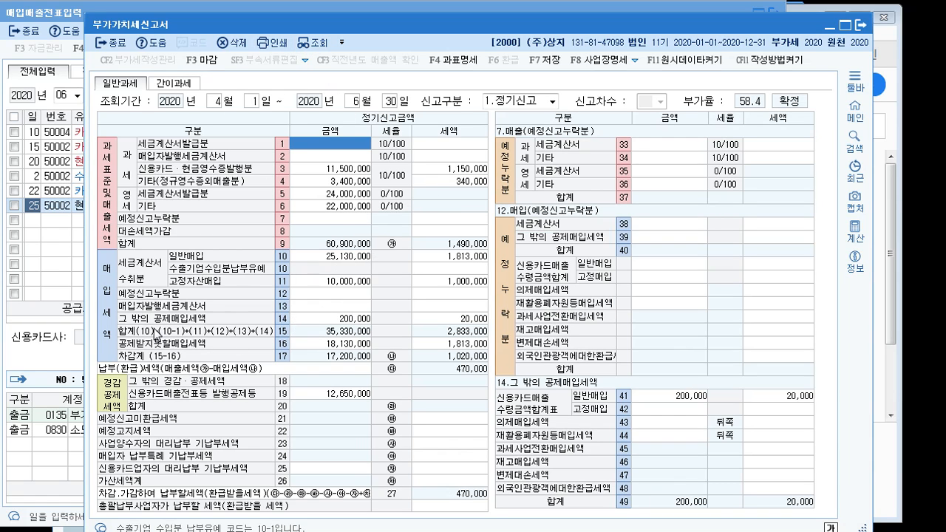
- Examine the amount and tax of row 14 (그 밖의 공제매입세액) in the VAT return and return to the voucher entry window
click(353, 319)
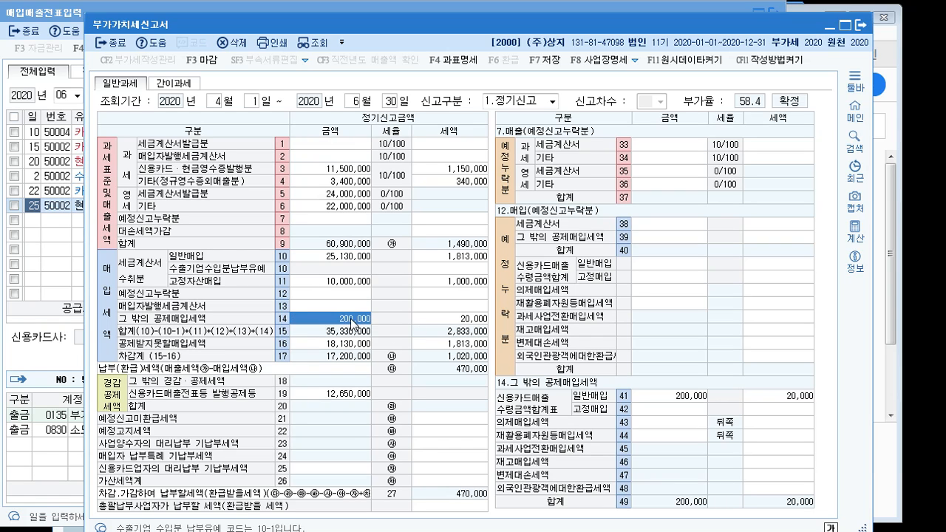
click(460, 320)
click(352, 325)
click(447, 326)
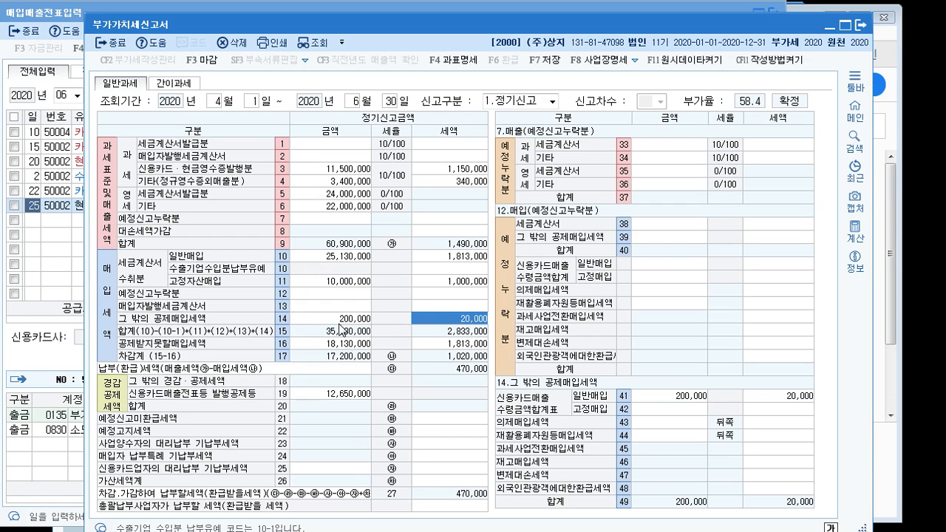
click(343, 326)
click(423, 319)
click(831, 25)
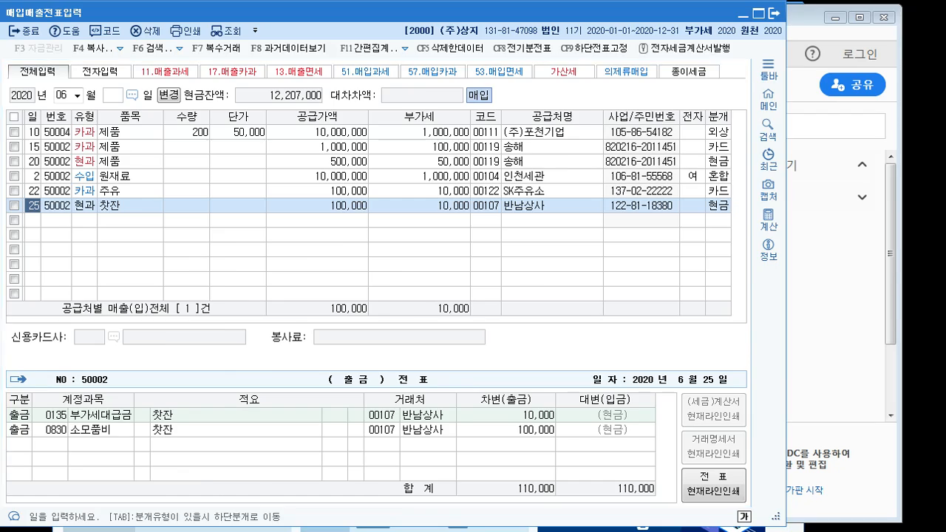
- Switch to the textbook PDF and read the 매입매출전표 실무문제 exercise, focusing on the 5 August transaction
key(alt+Tab)
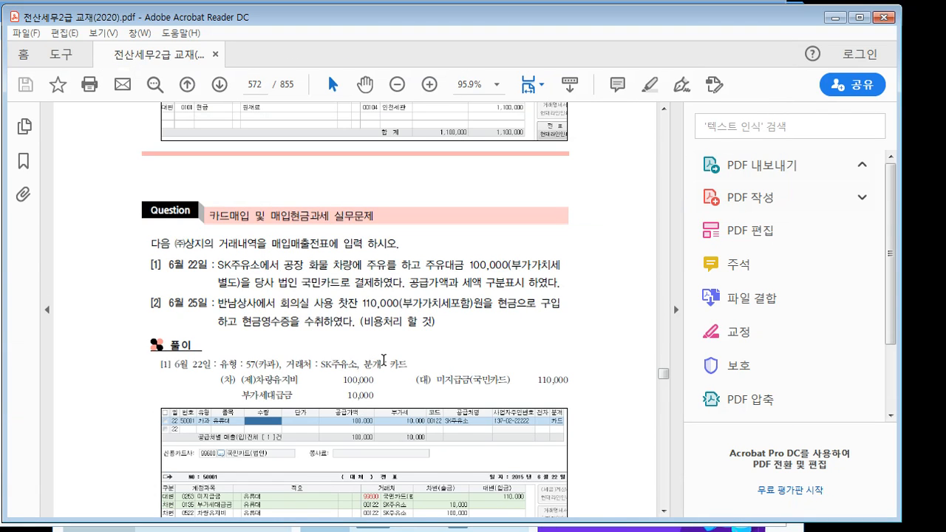
scroll(384, 362, down, 15)
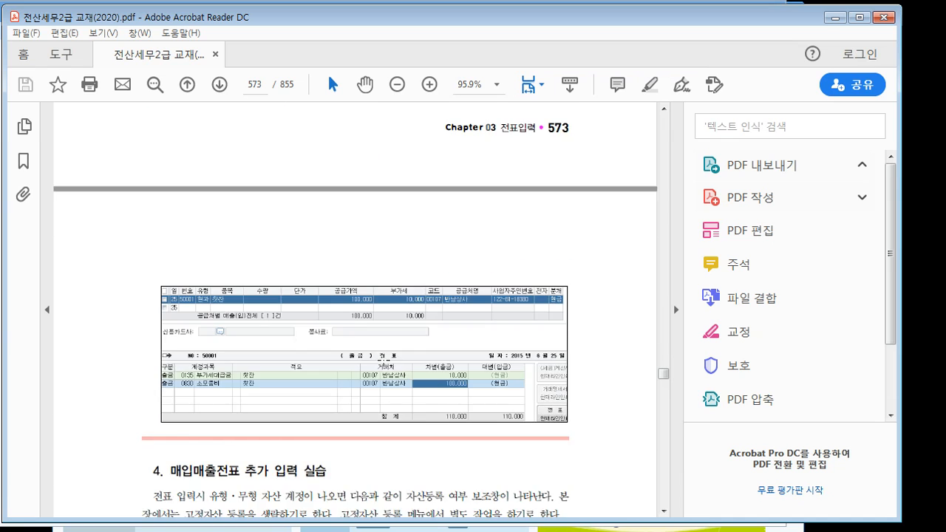
scroll(384, 363, down, 3)
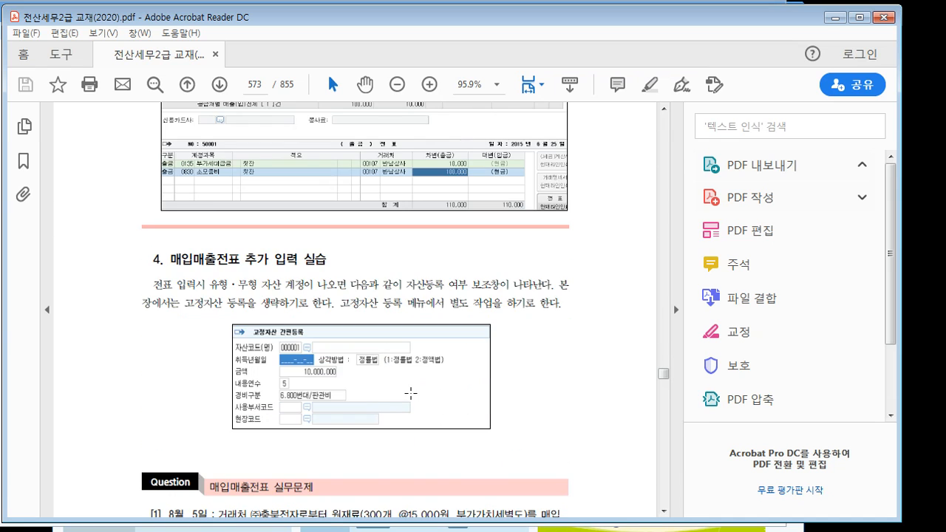
scroll(411, 394, down, 1)
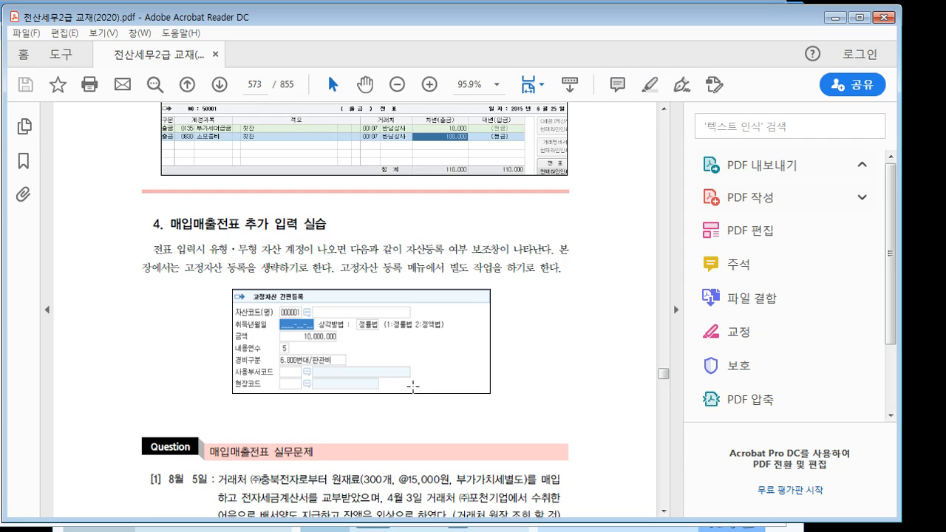
scroll(413, 386, down, 2)
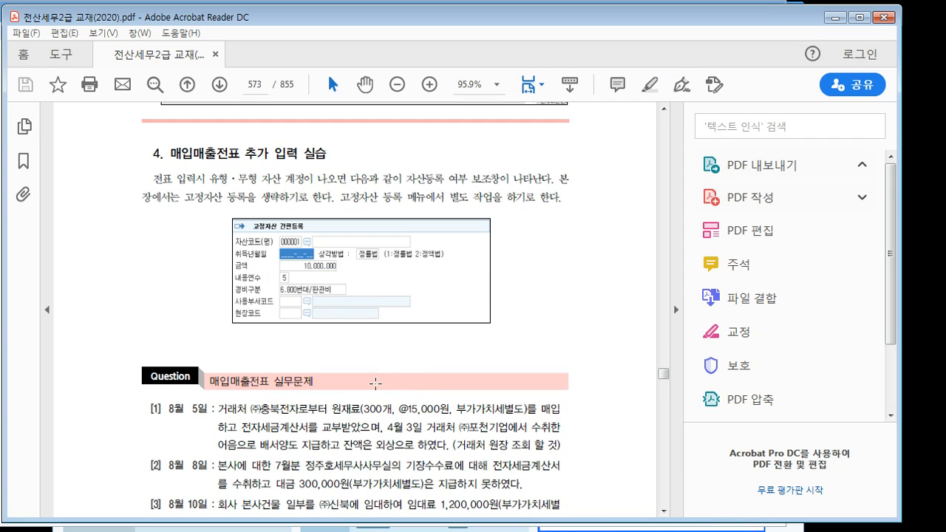
scroll(376, 386, down, 3)
scroll(376, 384, down, 20)
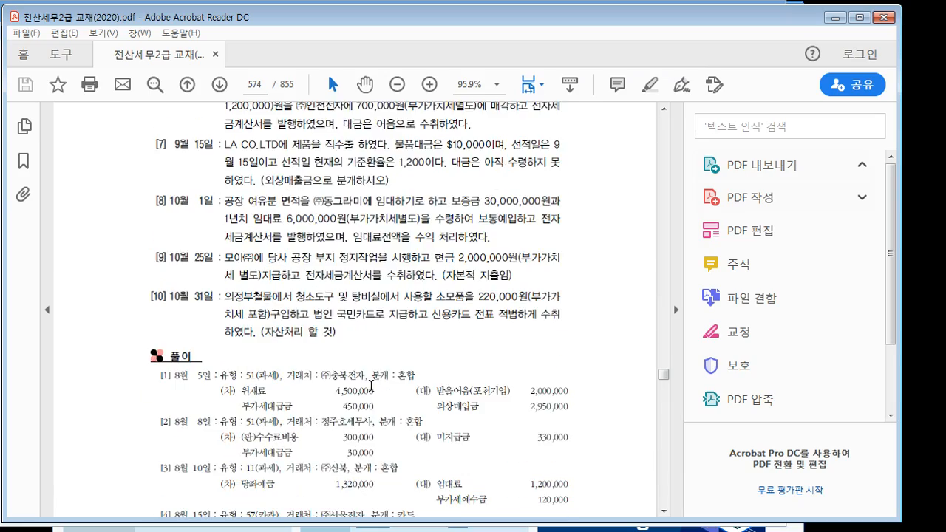
scroll(371, 386, up, 18)
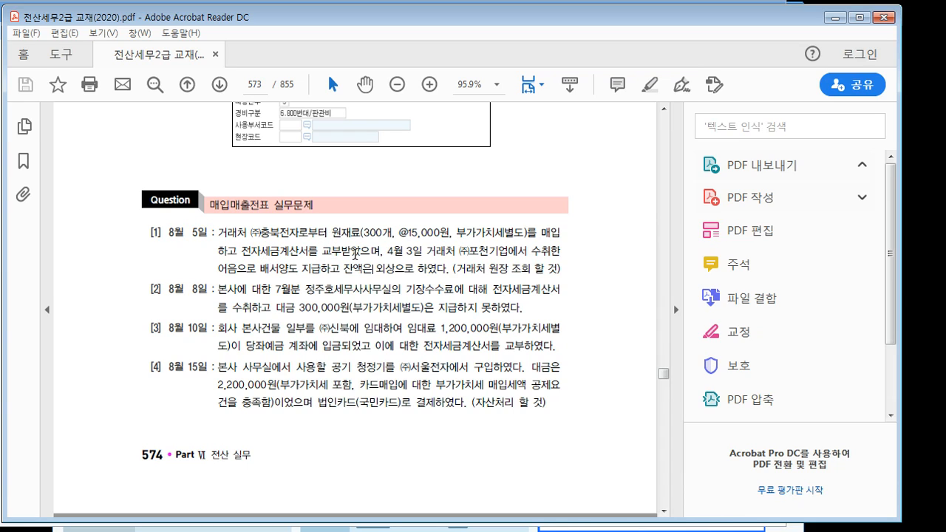
click(416, 262)
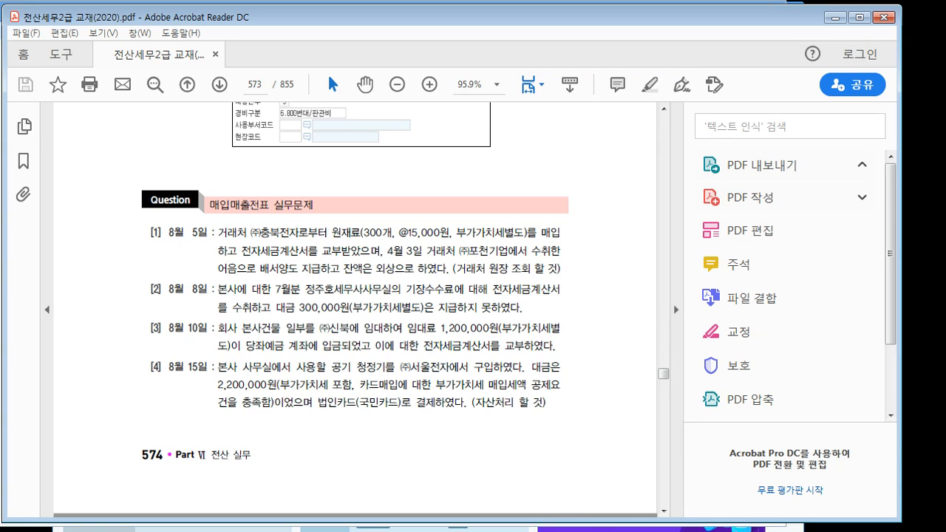
- Switch back to 매입매출전표입력, set the month to 08 and start a voucher on day 5 with type 51 과세
key(alt+Tab)
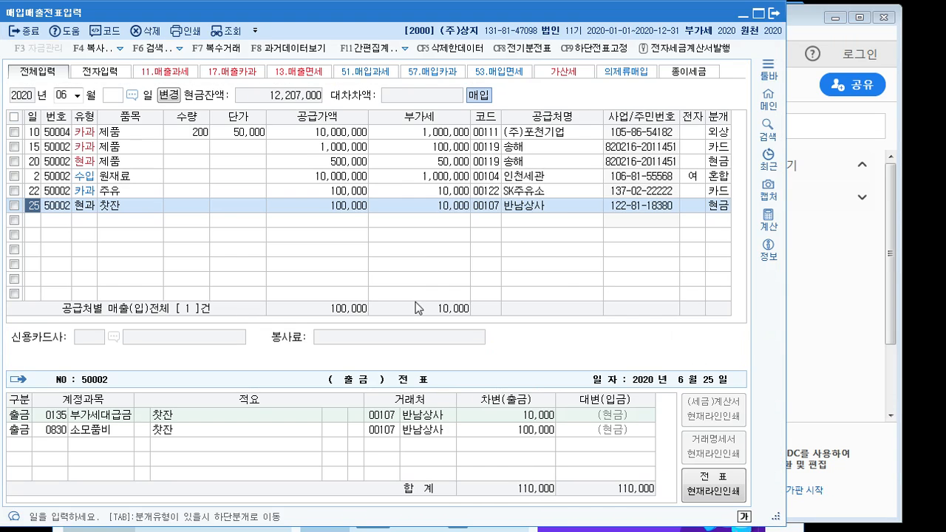
click(77, 96)
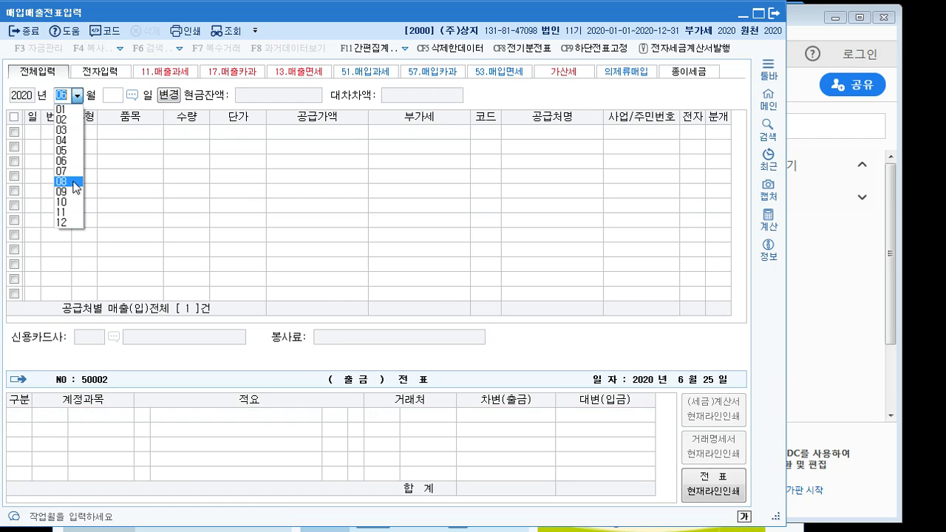
click(76, 182)
key(Return)
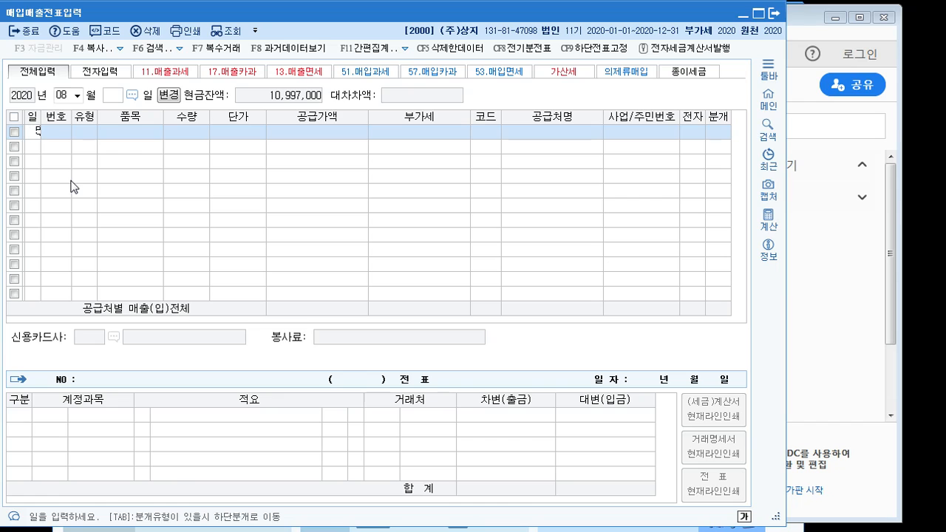
text(5)
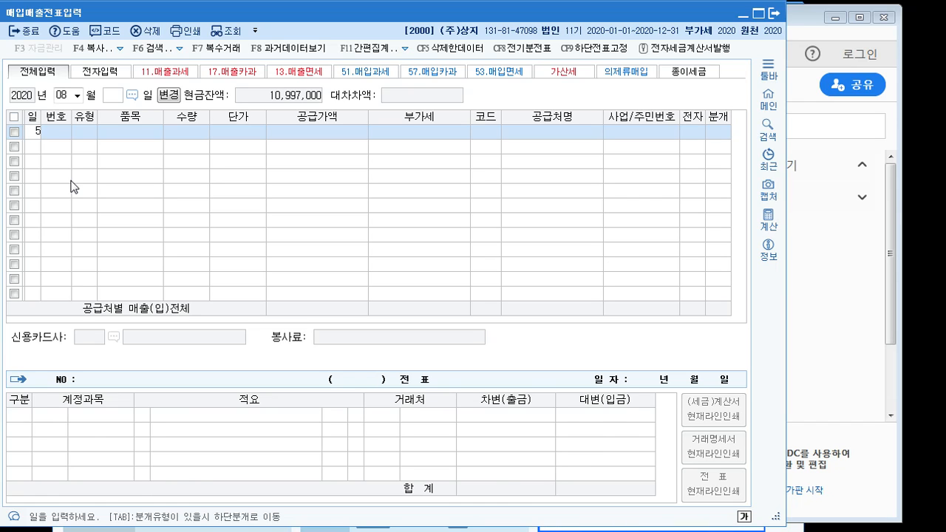
key(Return)
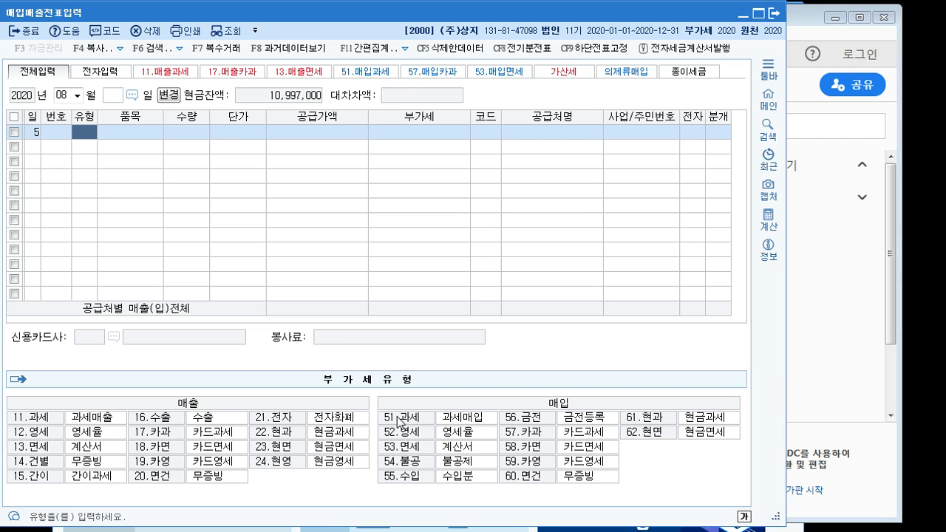
text(51)
key(Return)
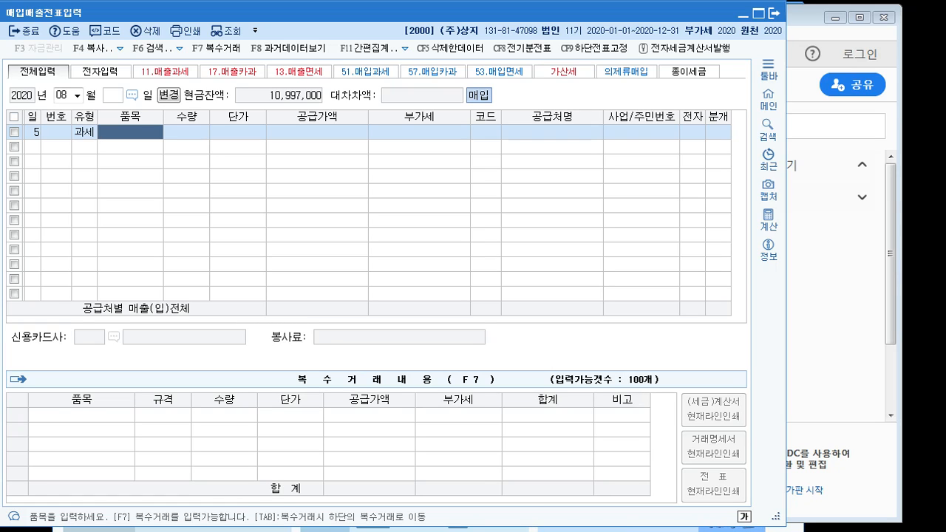
- Enter 원재료 as the 5 August voucher's item, with quantity 300 and unit price 15,000, accepting the calculated supply value and VAT
text(원재)
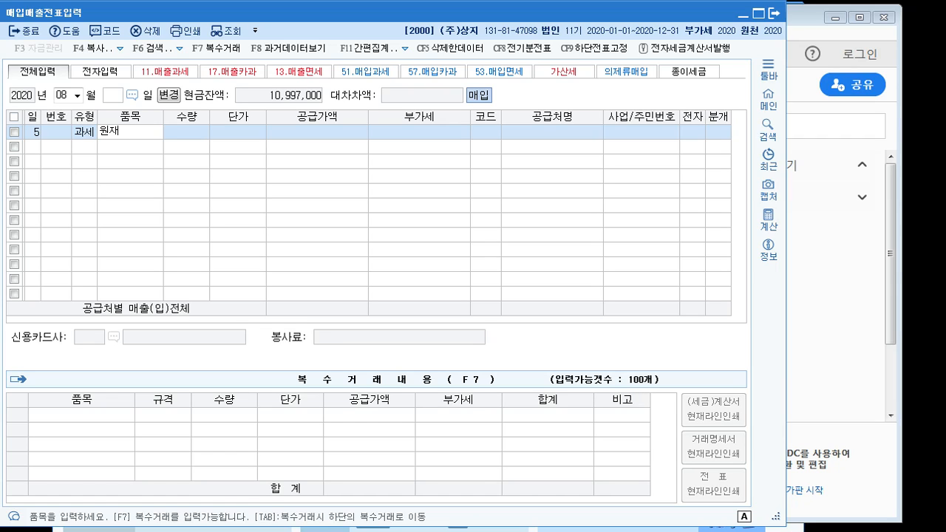
text(료)
key(Return)
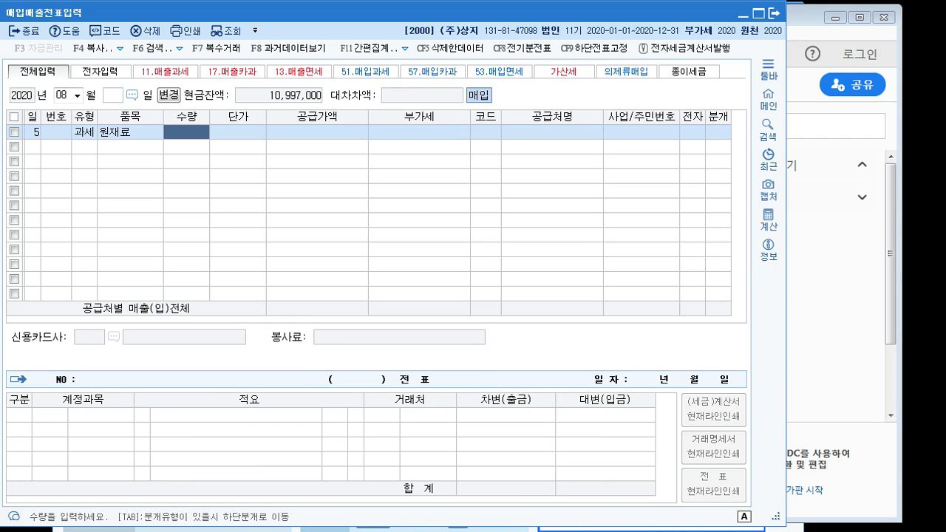
text(300)
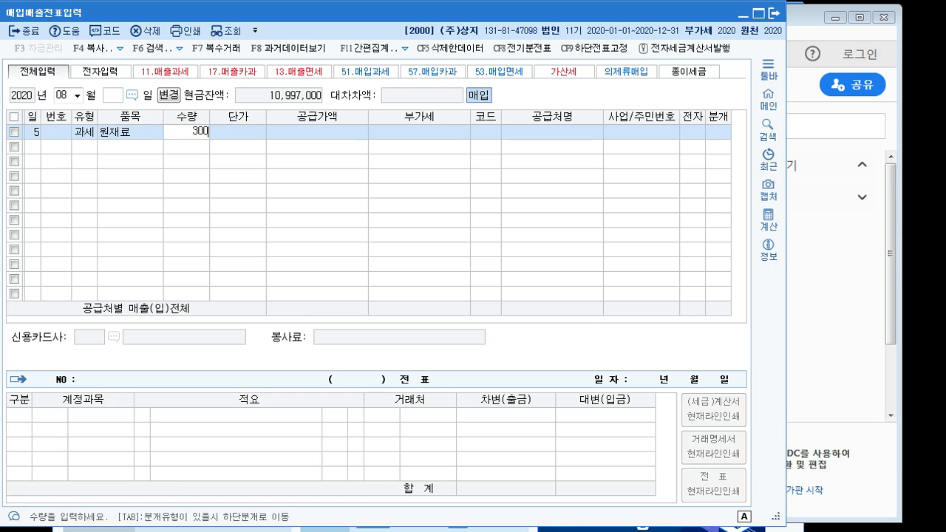
key(Return)
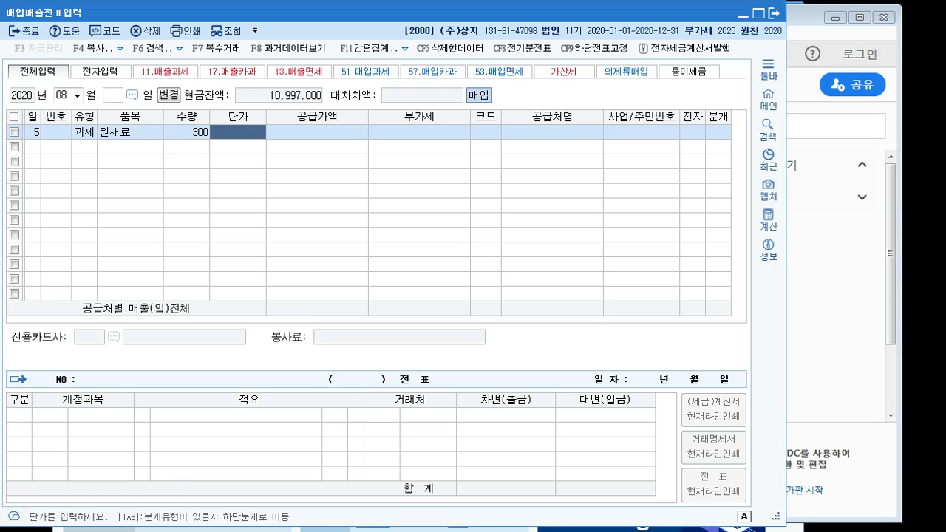
text(15,0)
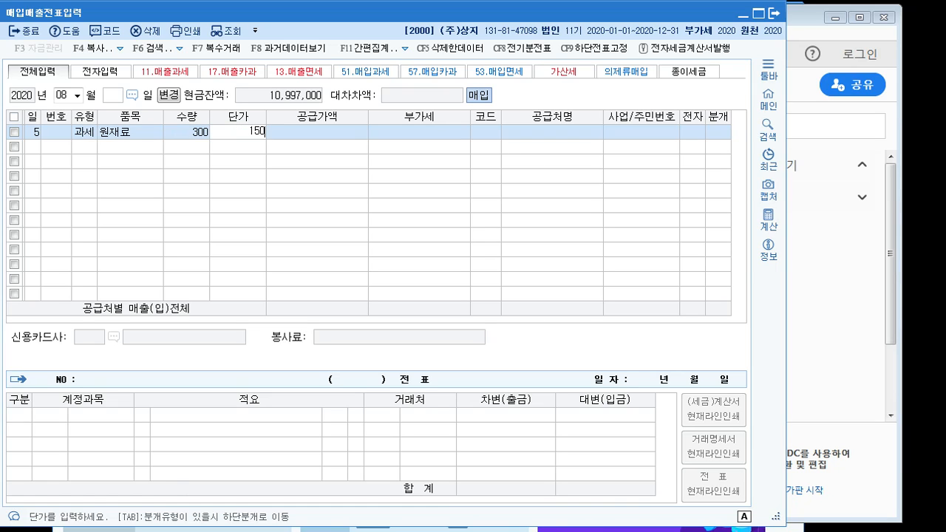
text(00)
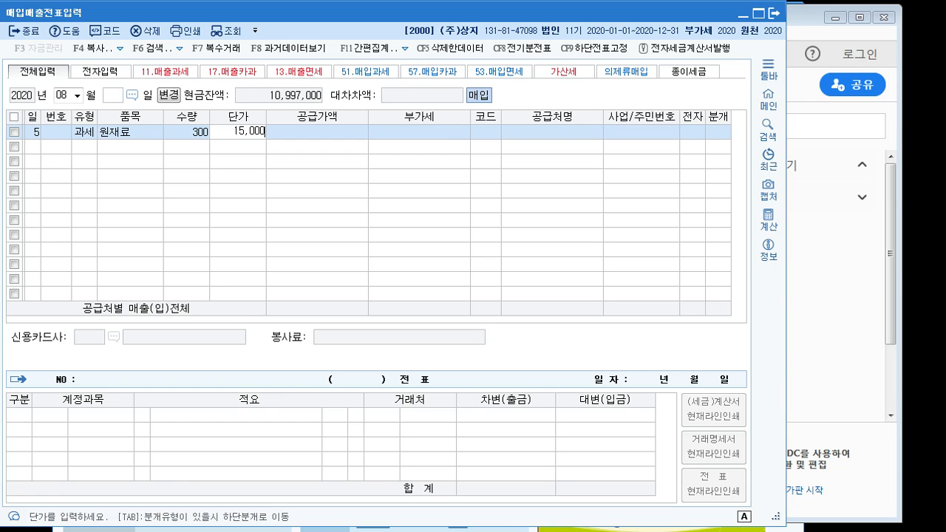
key(Return)
key(Return)
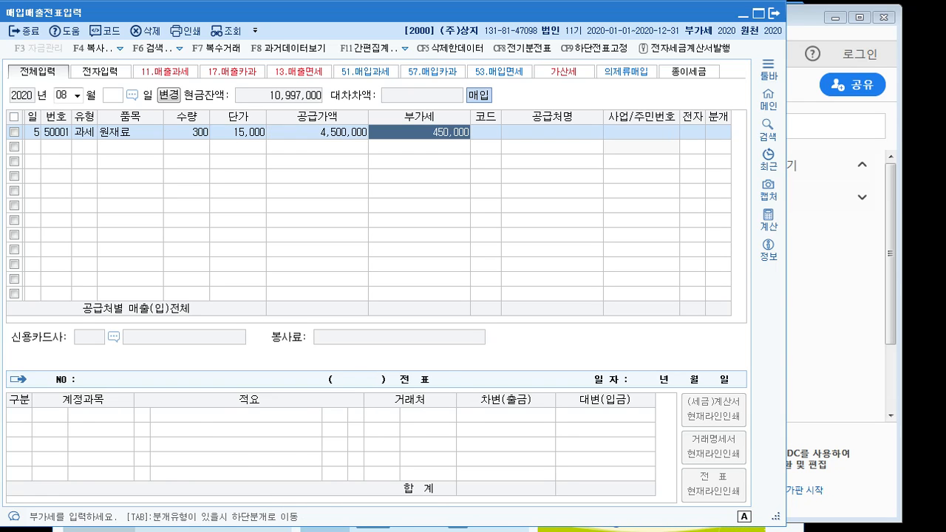
key(Return)
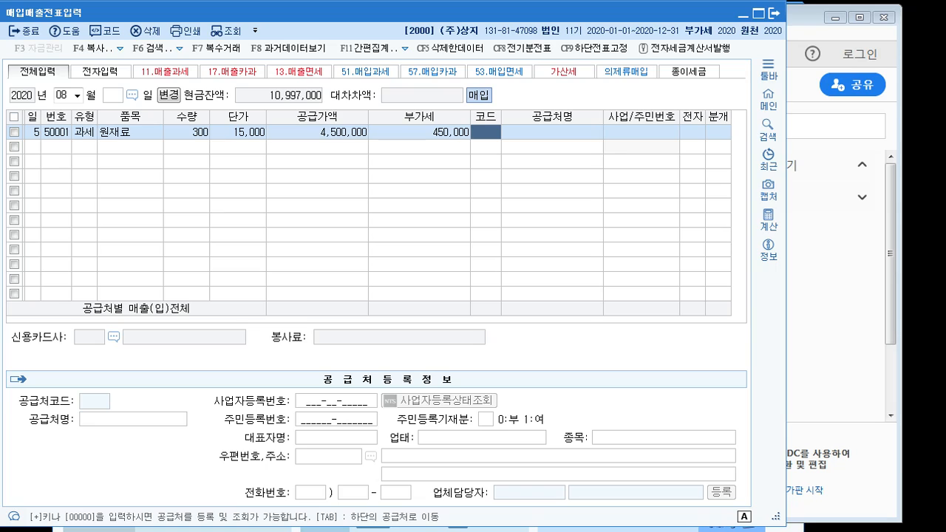
- Look up 충북 and set (주)충북전자 as the 5 August voucher's supplier
text(블)
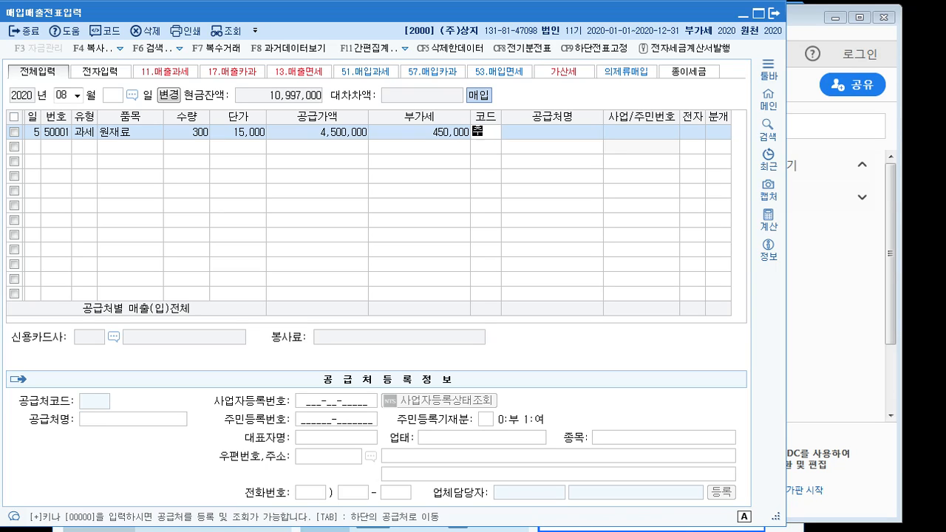
text(북)
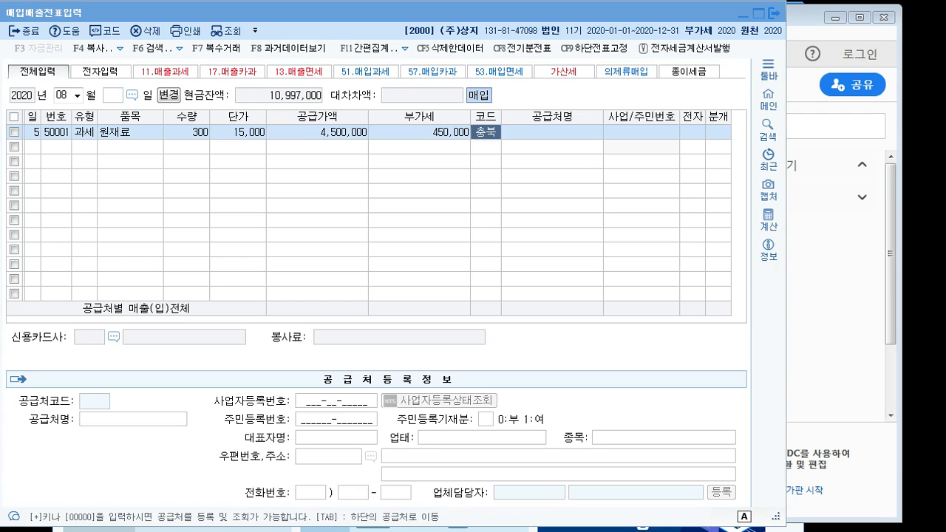
key(Return)
key(Return)
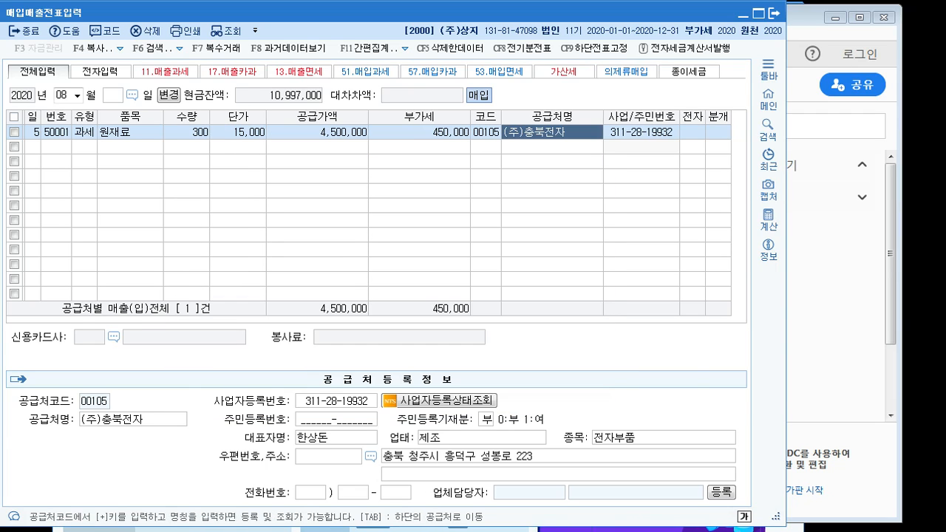
key(Return)
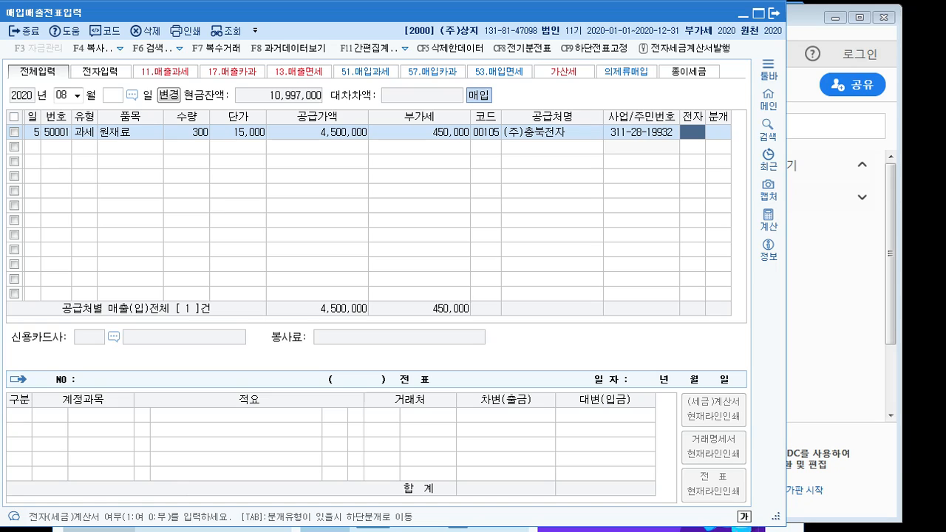
- Mark the 5 August voucher as an electronic tax invoice (1 여) and set its journal type to 3 혼합
text(1)
key(Return)
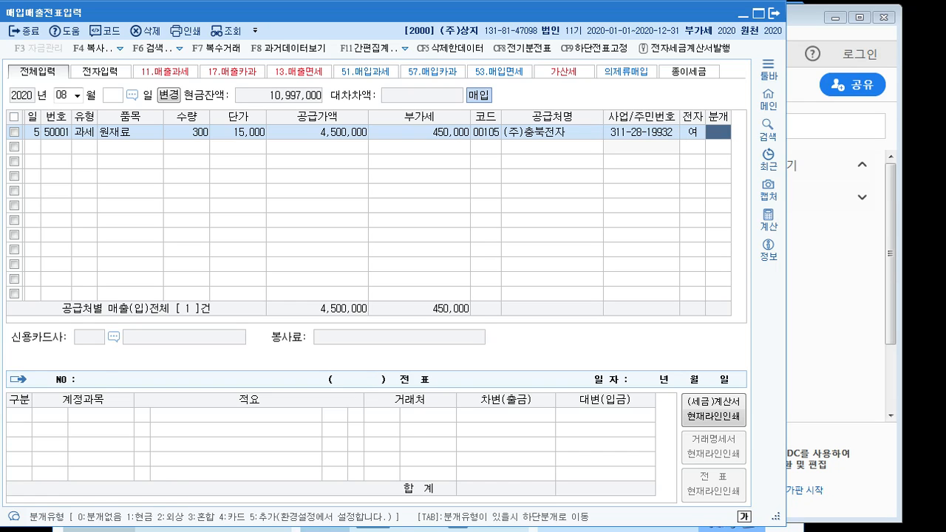
text(3)
key(Return)
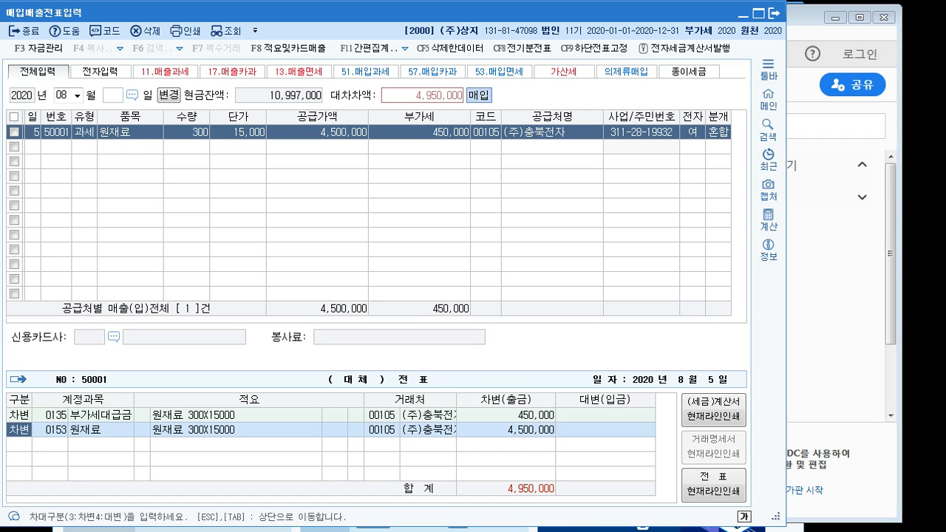
- Accept the 원재료 debit line and add a credit (4 대변) line for account 0110 받을어음 to the 5 August journal entry
key(Return)
key(Return)
key(Return)
key(Return)
key(Return)
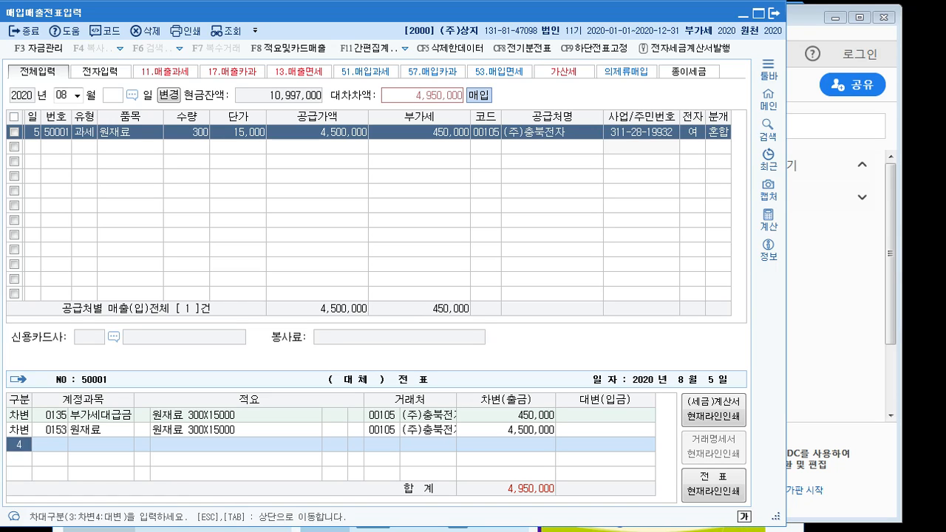
text(4)
key(Return)
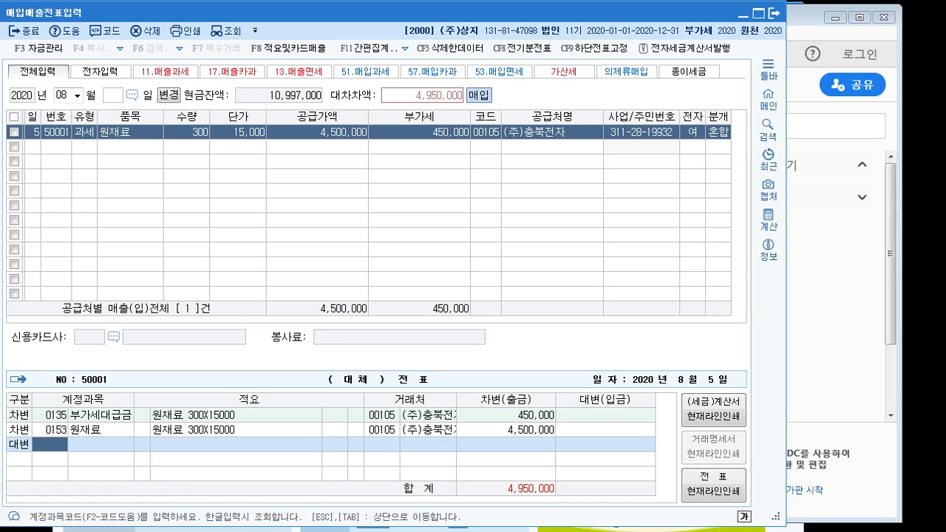
text(받을)
key(Return)
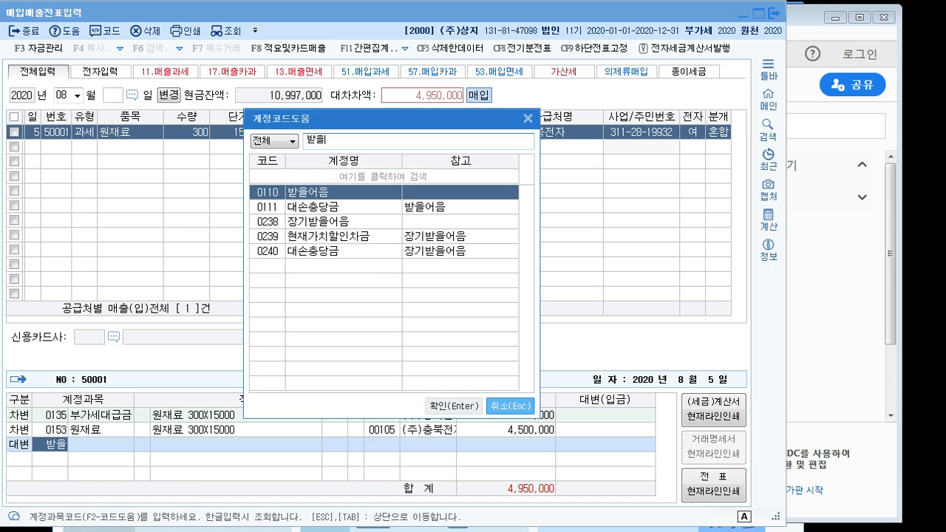
key(Return)
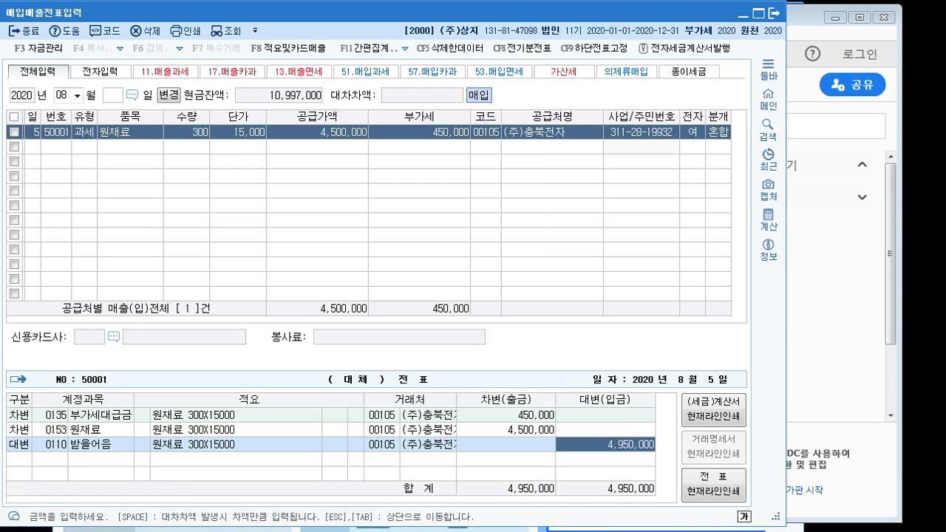
text(3000000)
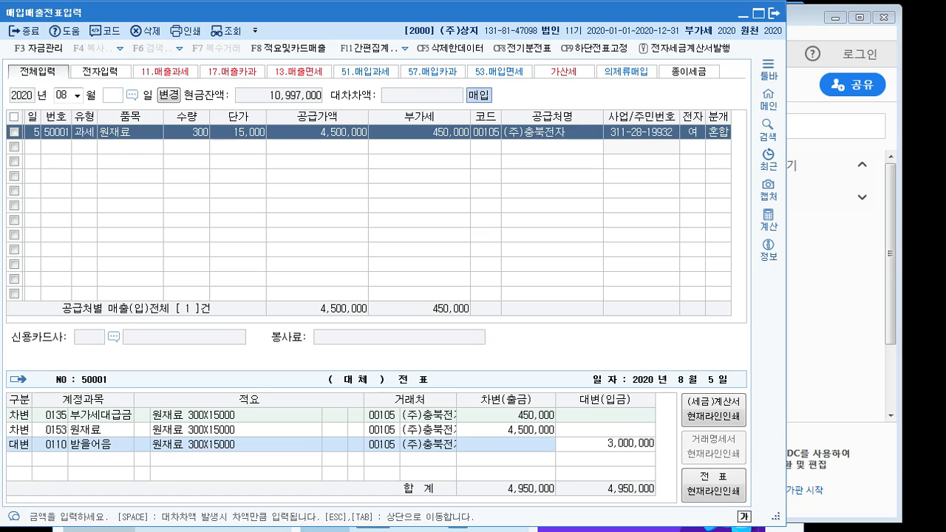
key(BackSpace)
key(BackSpace)
key(BackSpace)
key(BackSpace)
key(BackSpace)
key(BackSpace)
key(BackSpace)
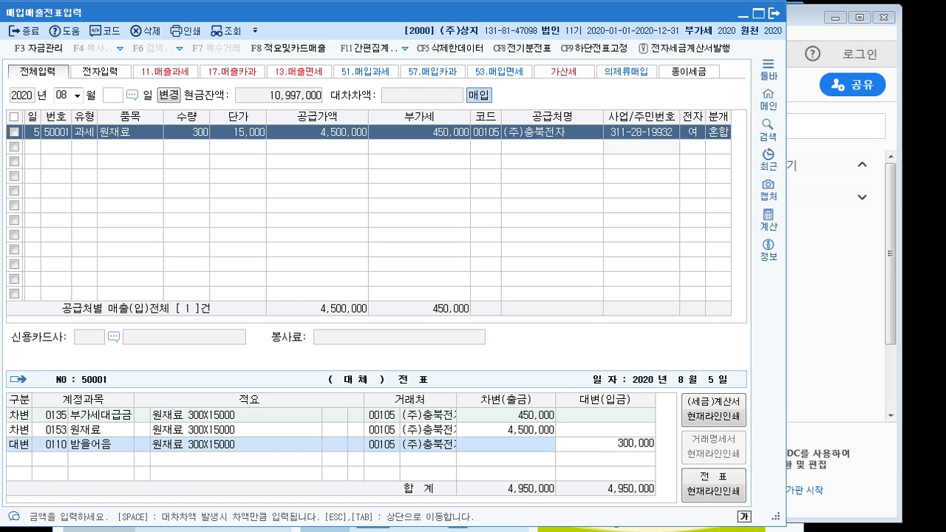
- Set the 받을어음 credit to 2,000,000 and add a credit (4 대변) line for 0108 외상매출금, accepting the balancing amount
text(2000000)
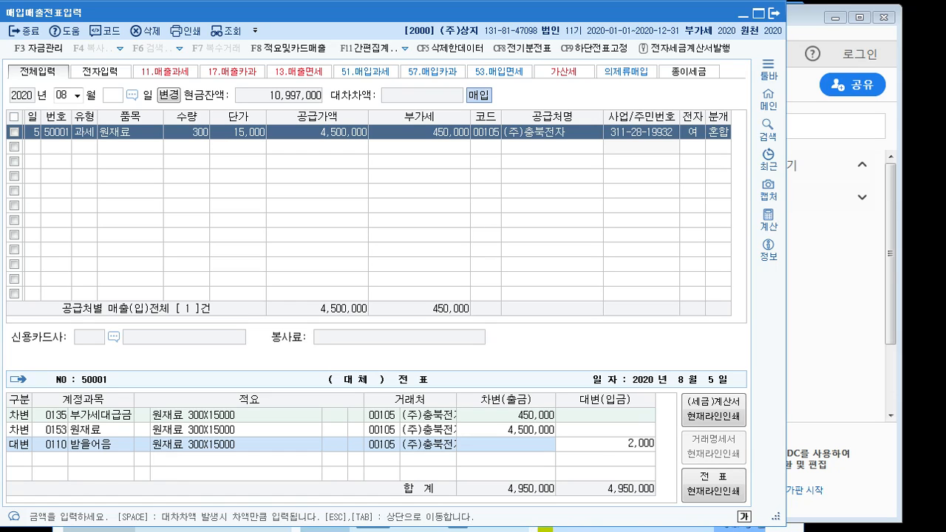
key(Return)
text(4)
key(Return)
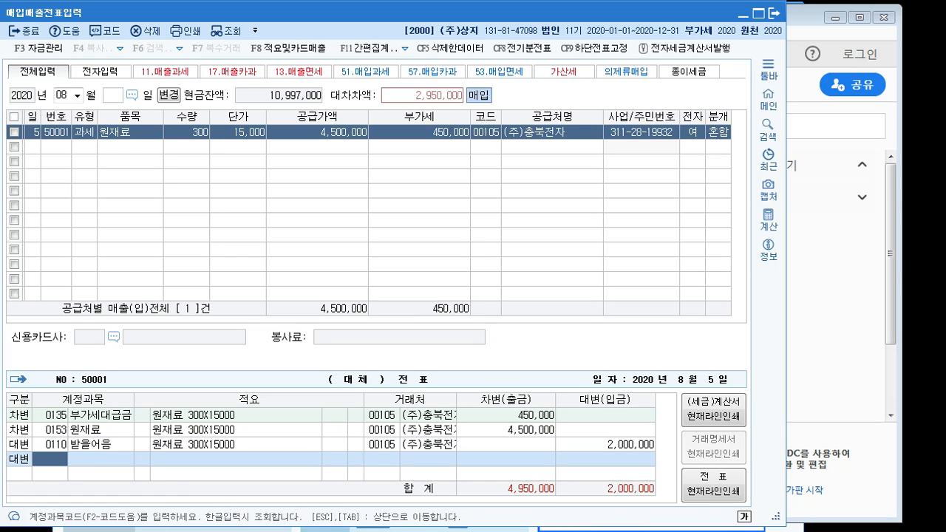
text(108)
key(Return)
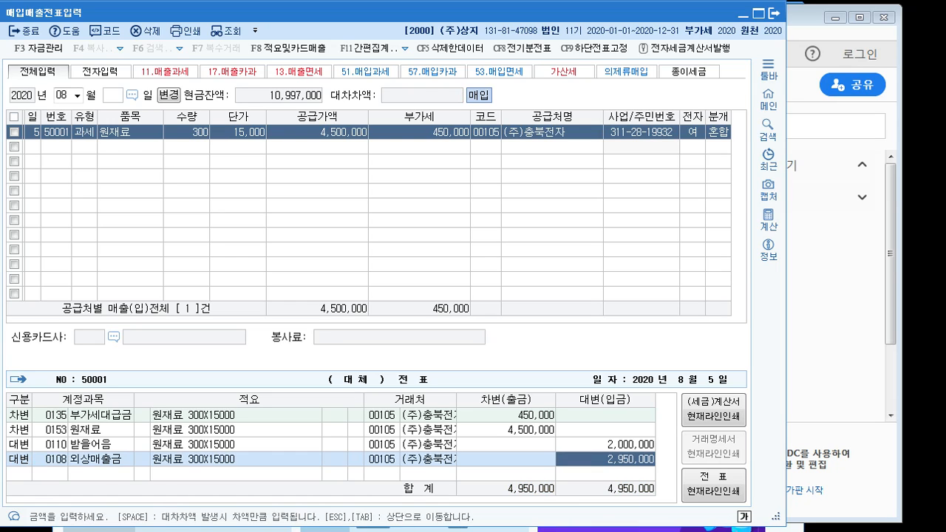
key(Return)
key(Up)
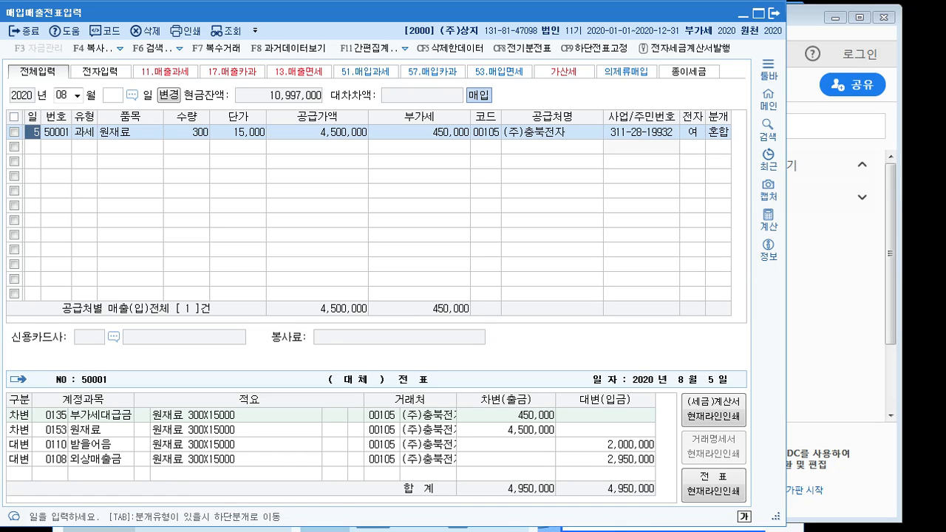
- Check the textbook's second August question in Acrobat Reader, and start a voucher dated 8 August with type 51 과세 in the voucher window
key(Down)
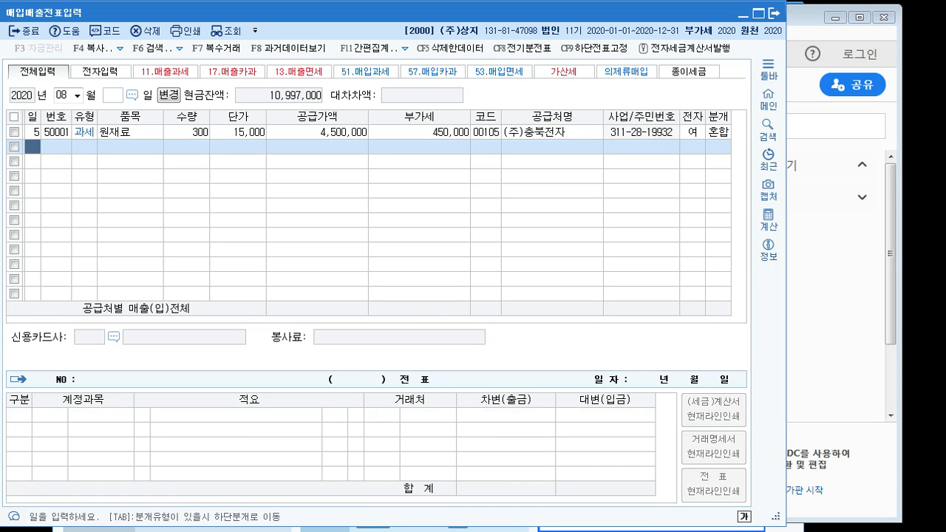
key(alt+Tab)
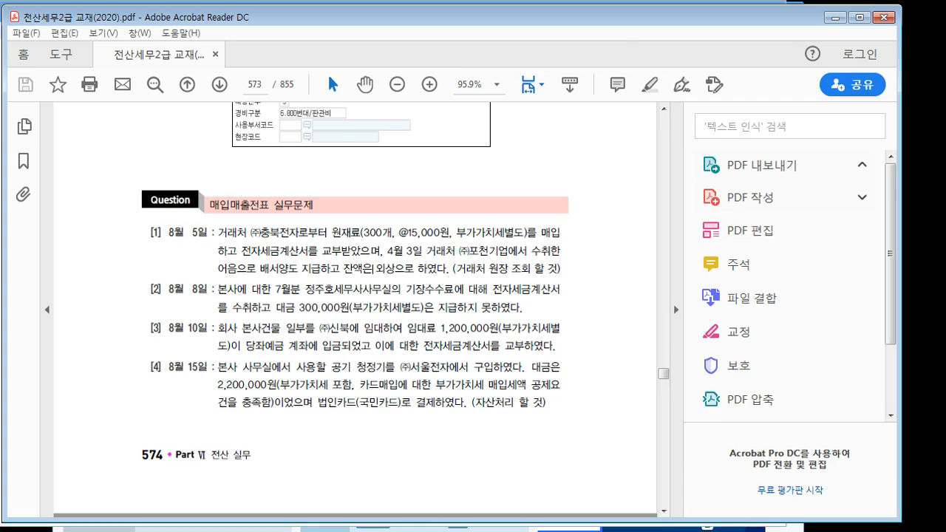
click(532, 531)
text(6)
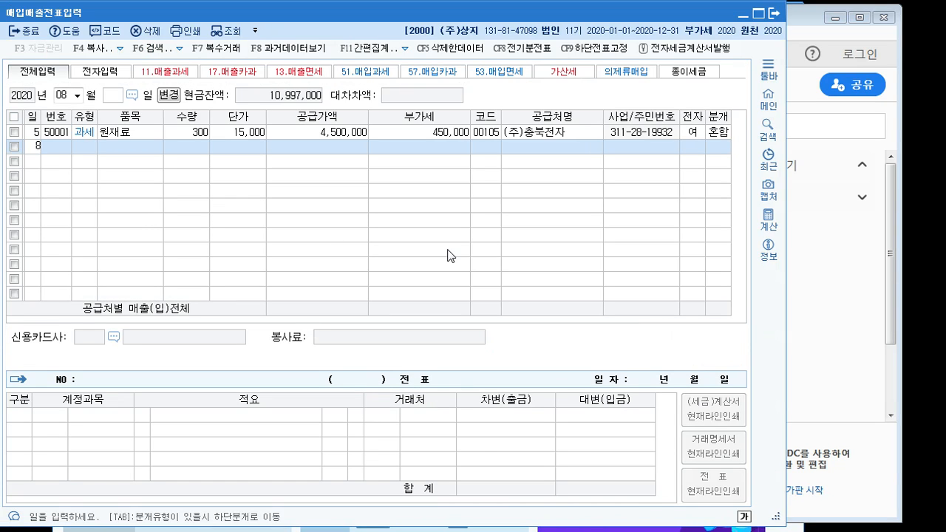
key(Return)
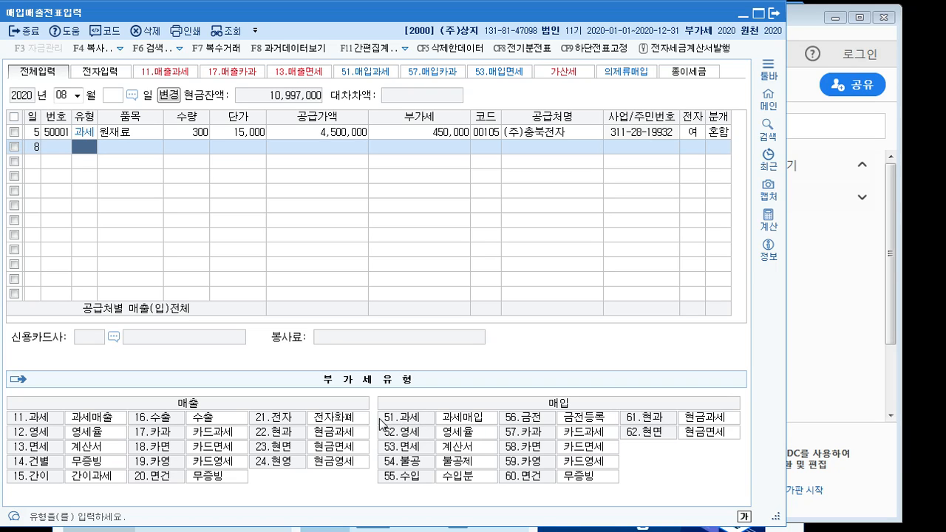
text(51)
key(Return)
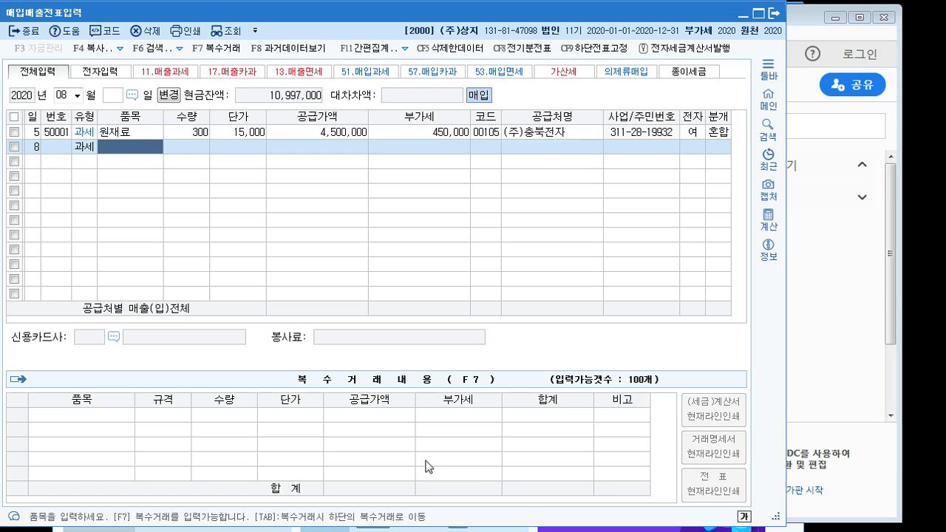
- Enter 기장수수료 as the 8 August voucher's item with a supply value of 300,000, accepting the calculated VAT
text(기장수수료)
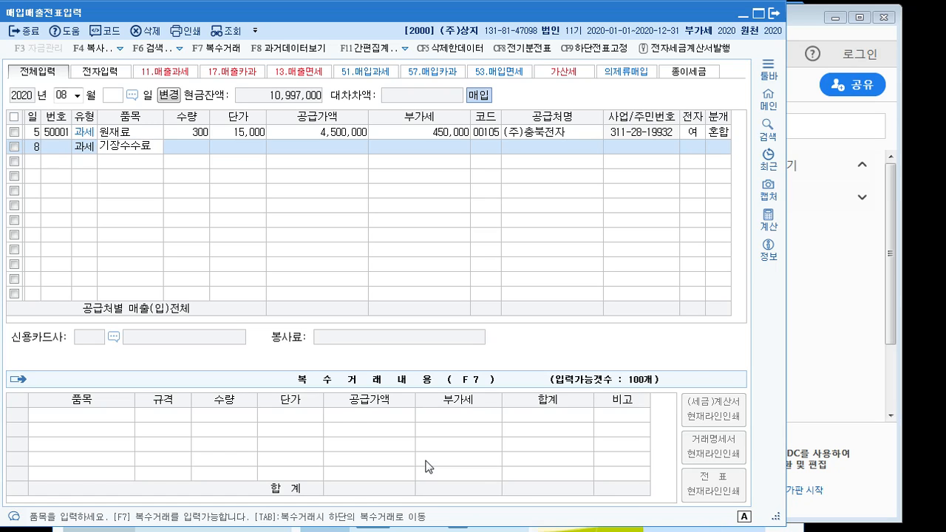
key(Return)
key(Return)
key(Return)
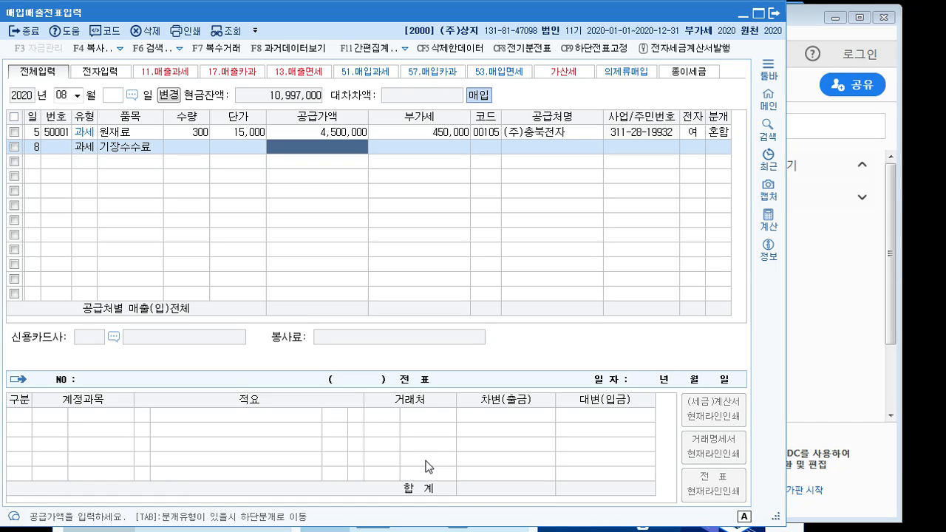
text(3000000)
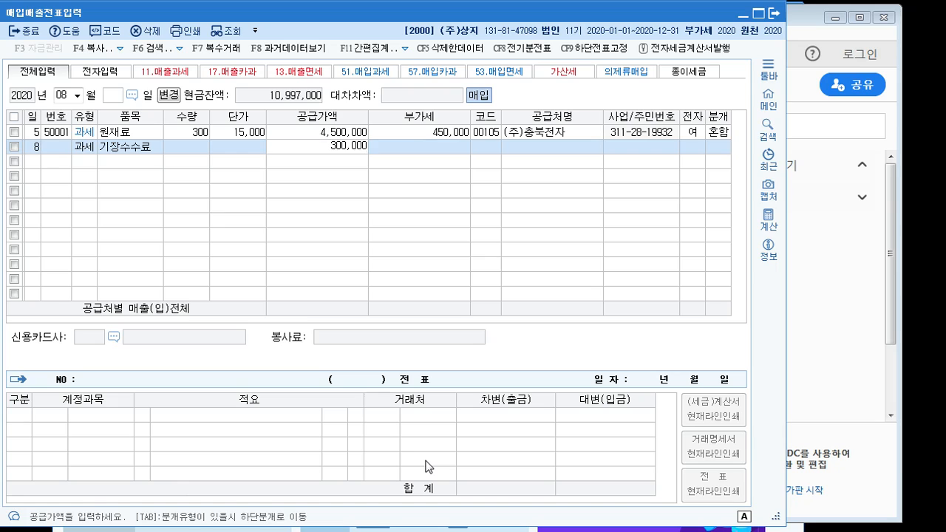
key(Return)
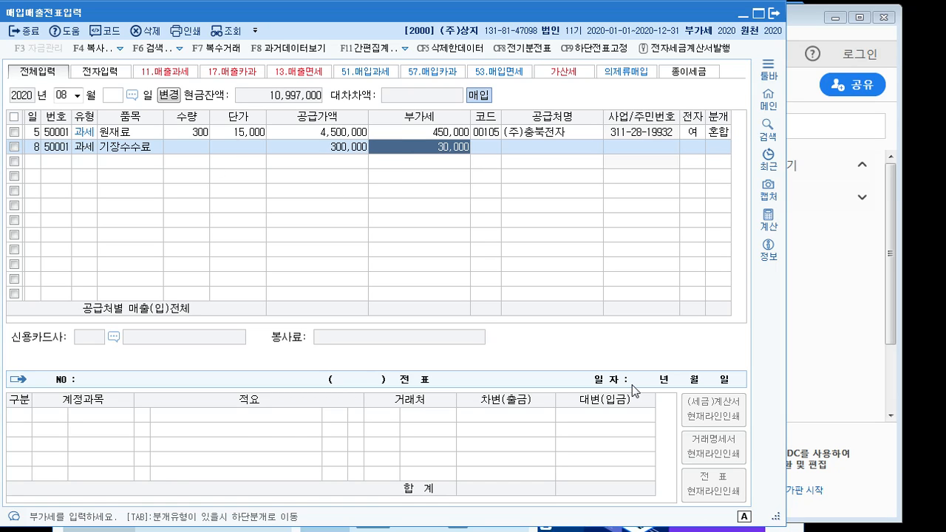
key(Return)
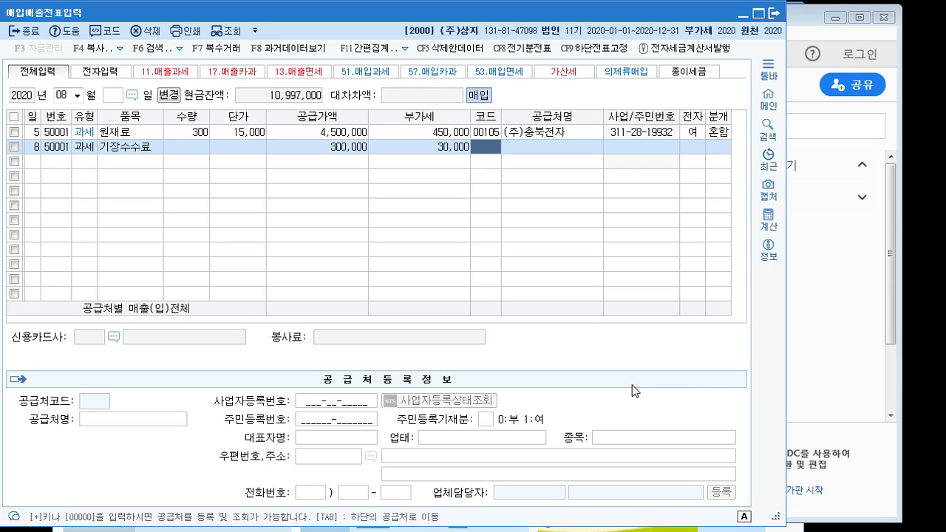
- Look up the tax accountant's office by name and set it as the 8 August voucher's supplier
text(정)
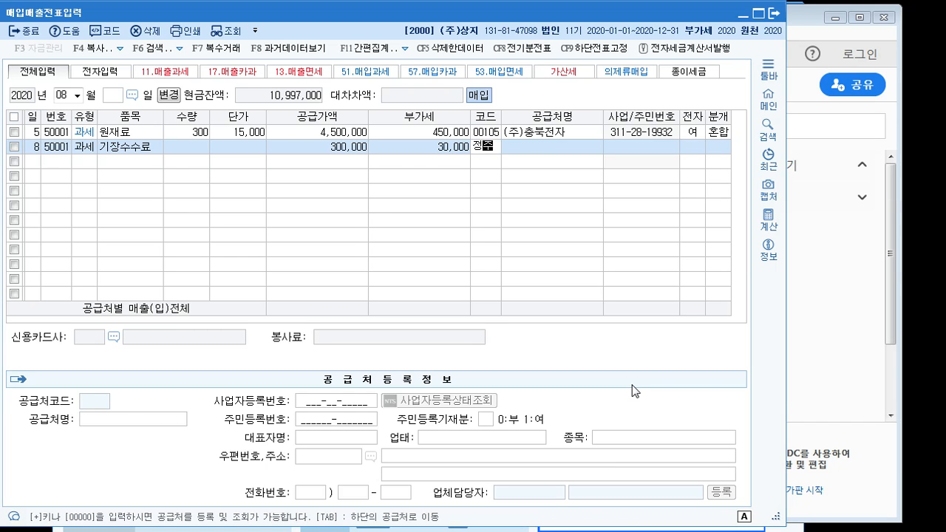
key(Return)
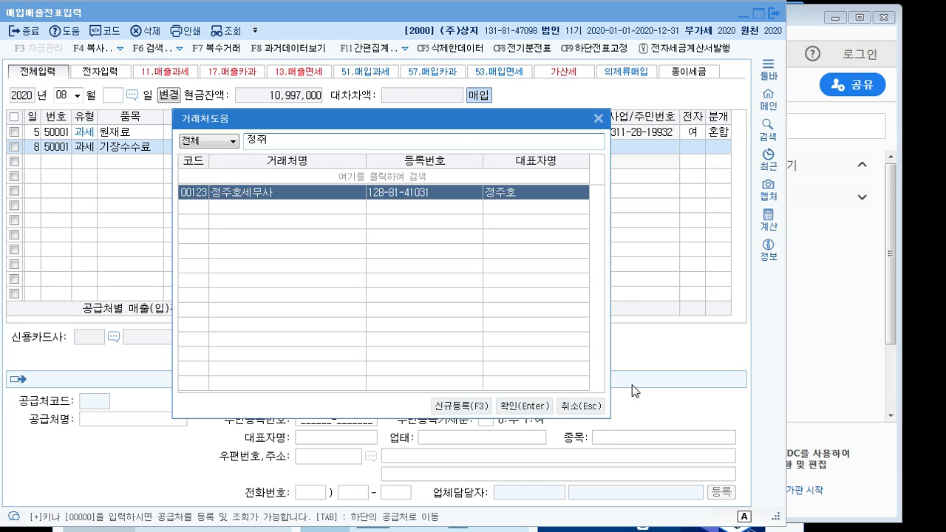
key(Return)
key(Return)
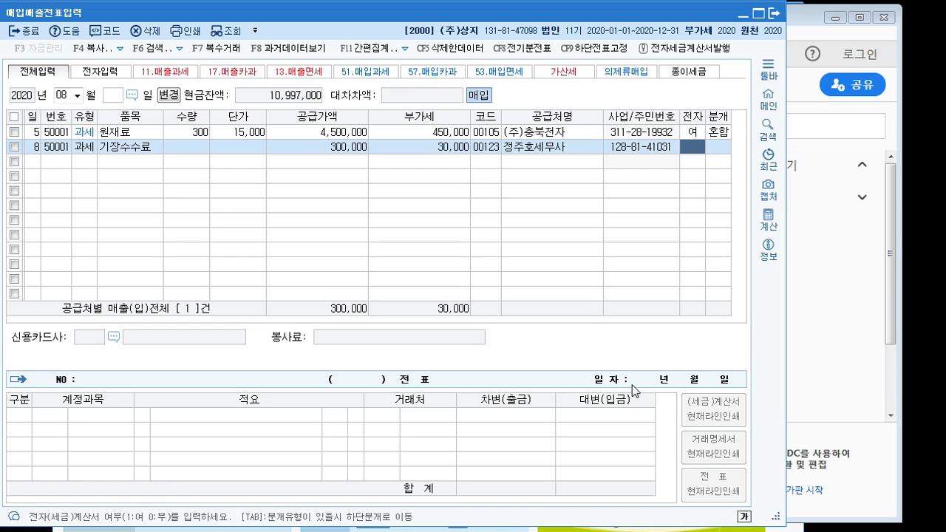
- Mark the 8 August voucher as an electronic tax invoice (1 여) and set its journal type to 3 혼합
text(1)
key(Return)
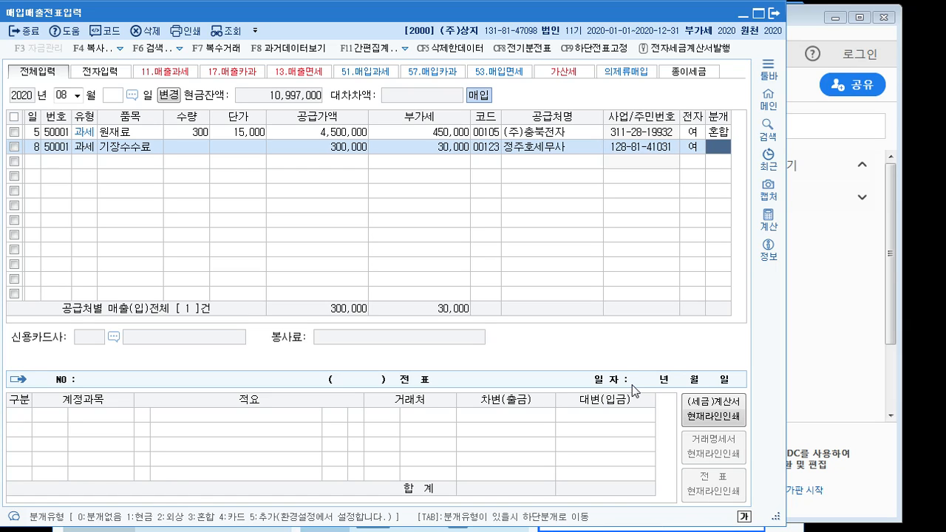
text(3)
key(Return)
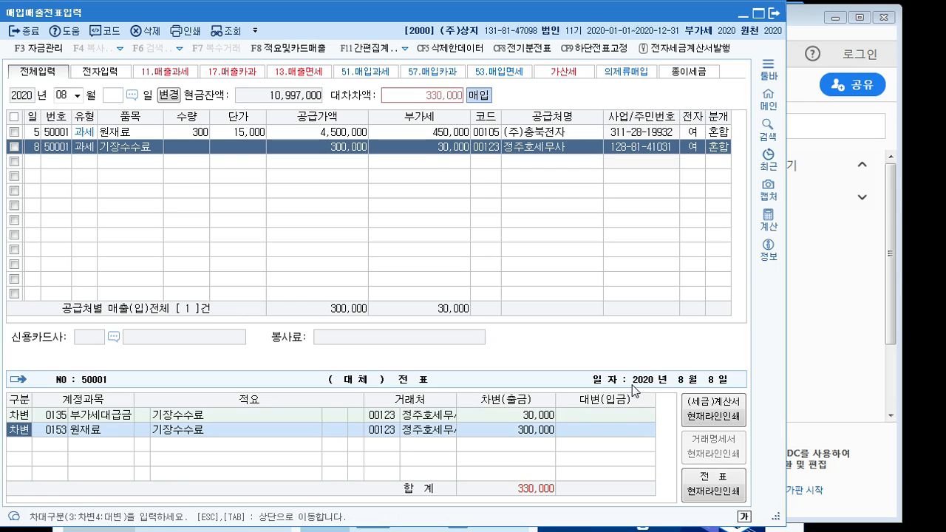
- Look up 수수 and change the 8 August entry's 원재료 debit account to 0831 수수료비용 (판매관리비), accepting the line
key(Return)
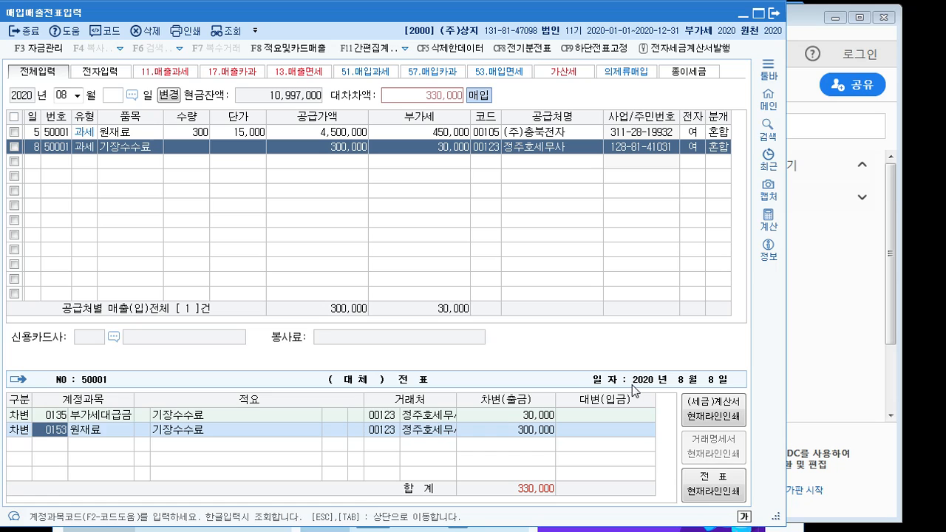
text(수)
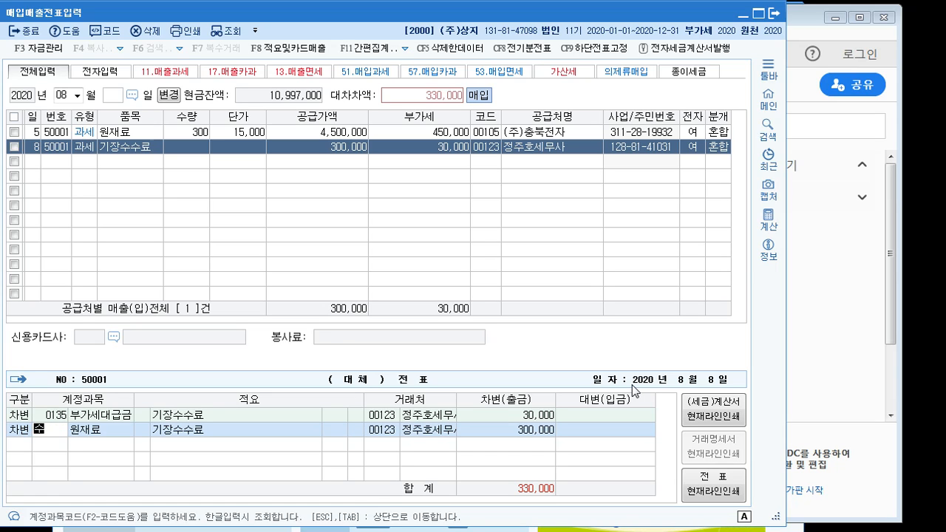
text(수)
key(Return)
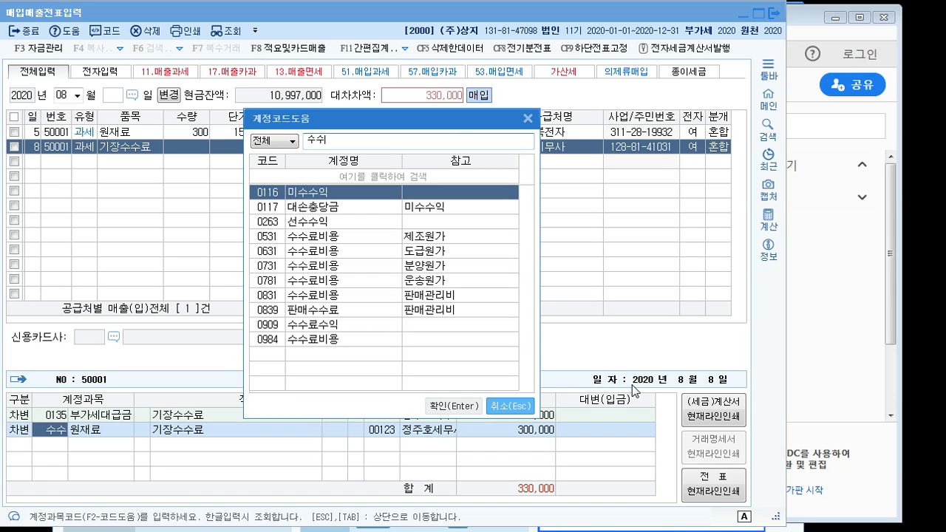
key(Down)
key(Down)
key(Down)
text(ㅣ)
key(Down)
key(Down)
key(Down)
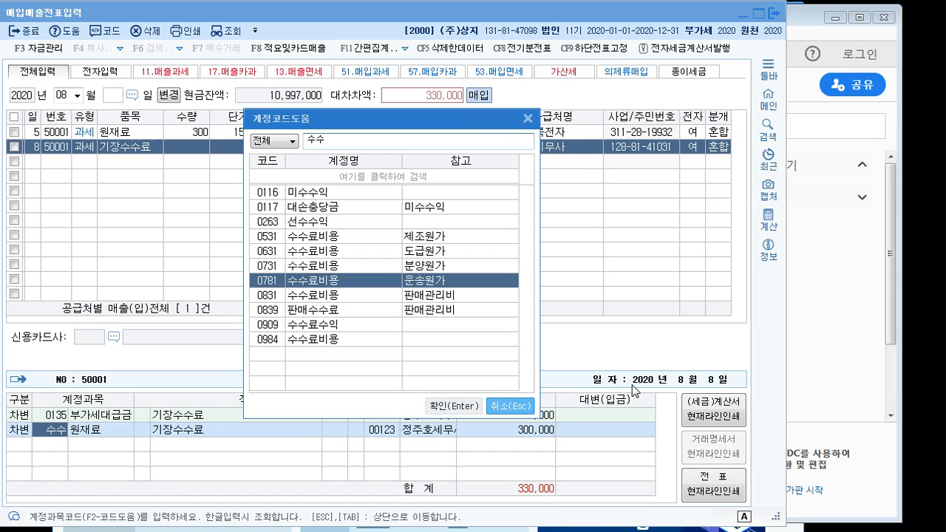
key(Down)
key(Down)
key(Up)
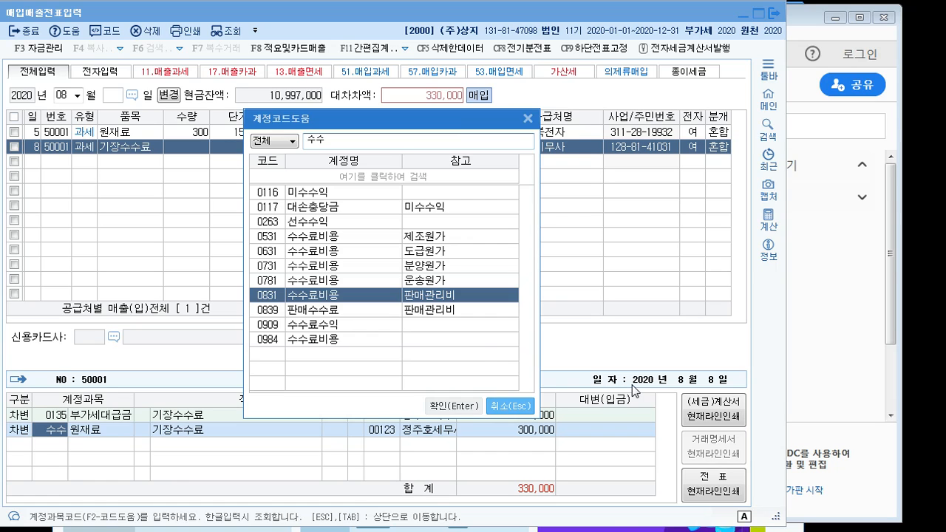
key(Return)
key(Return)
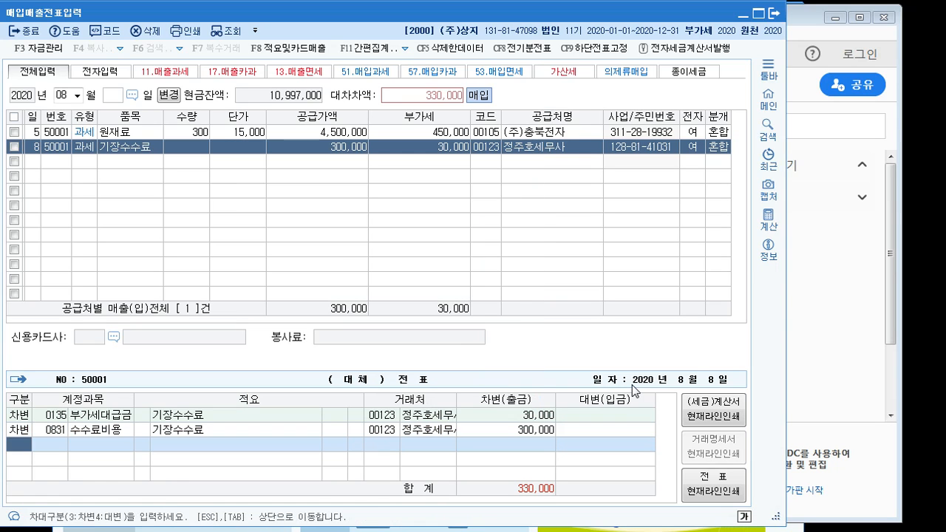
- Add a credit (4 대변) line to the 8 August journal entry, looking up 미지 and choosing account 0253 미지급금
text(4)
text(미지)
key(Return)
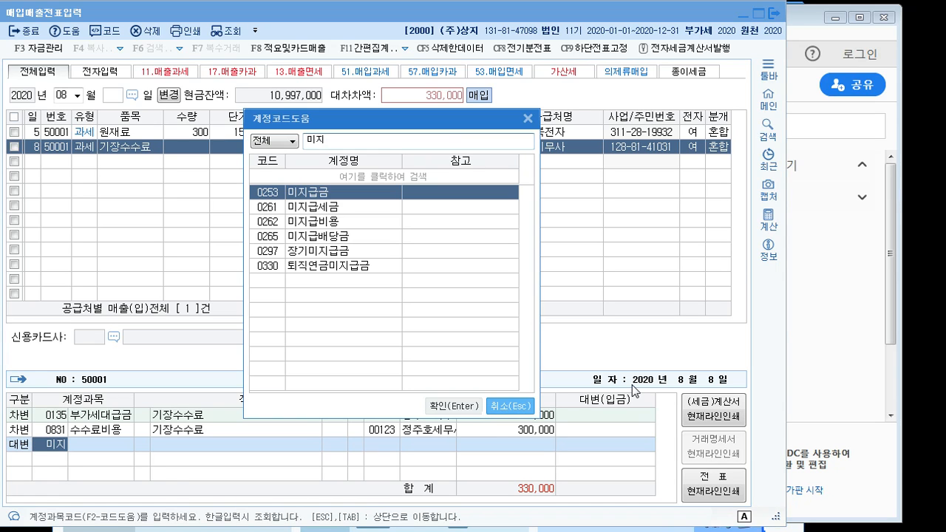
key(Down)
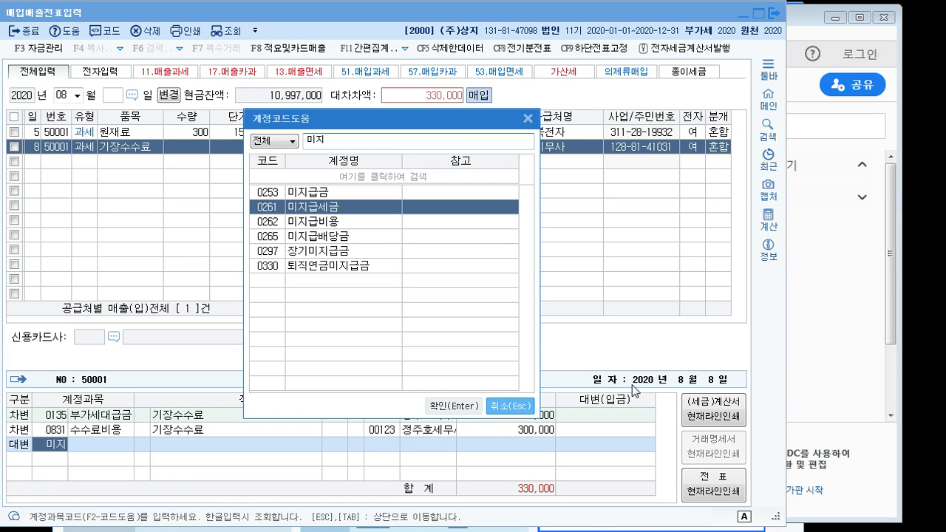
key(Up)
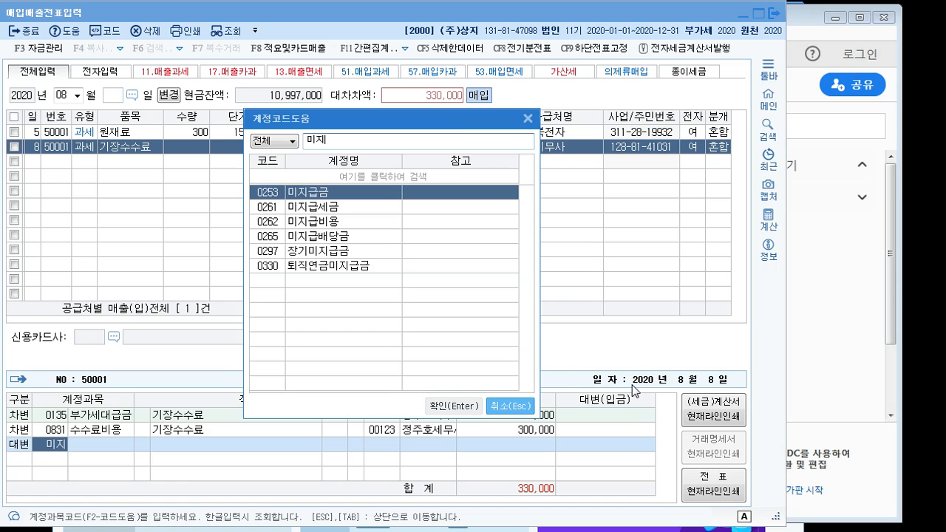
key(Down)
key(Down)
key(Up)
key(Up)
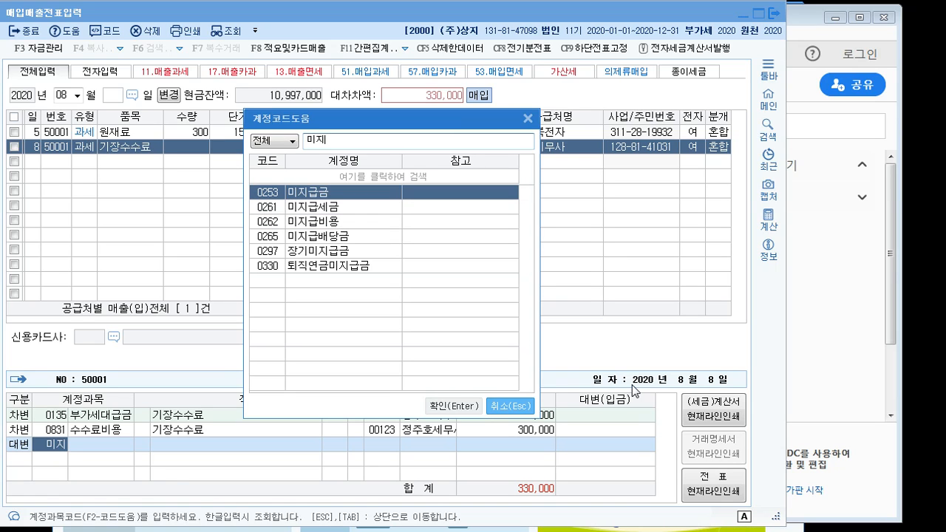
key(Down)
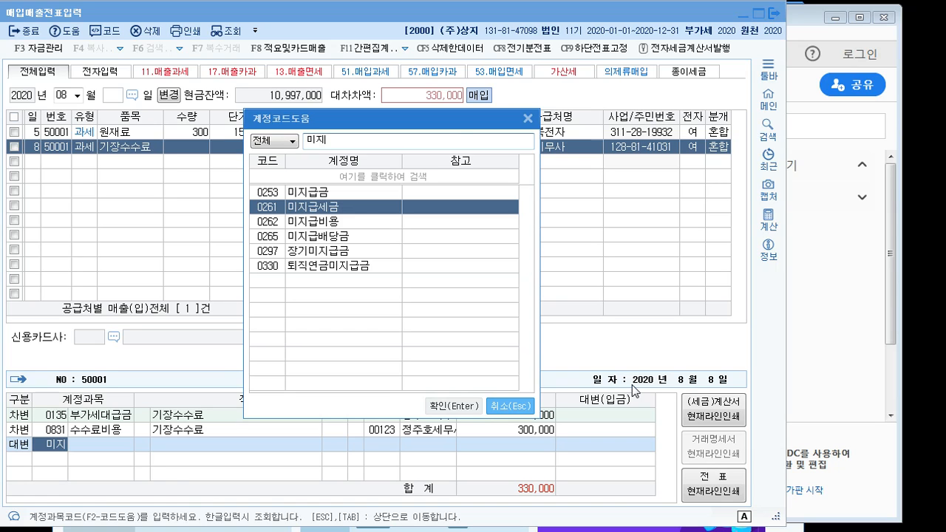
key(Down)
key(Up)
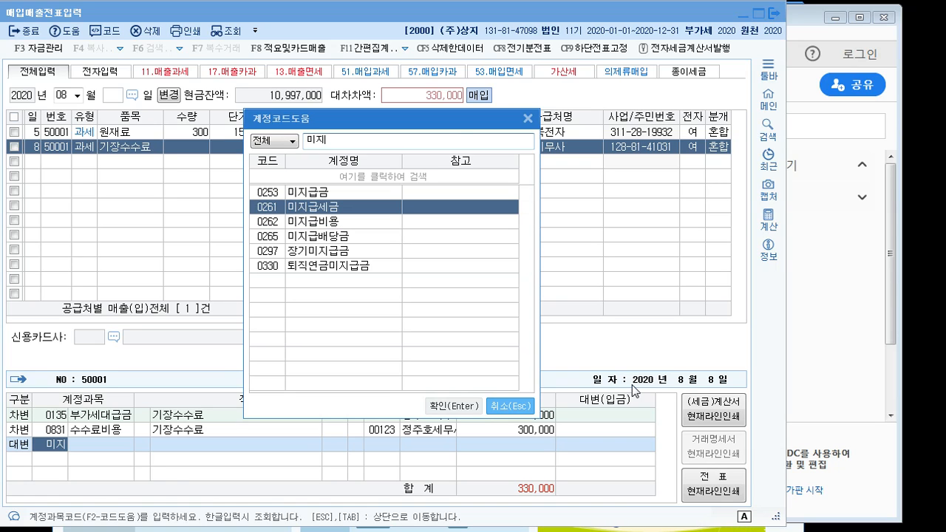
key(Down)
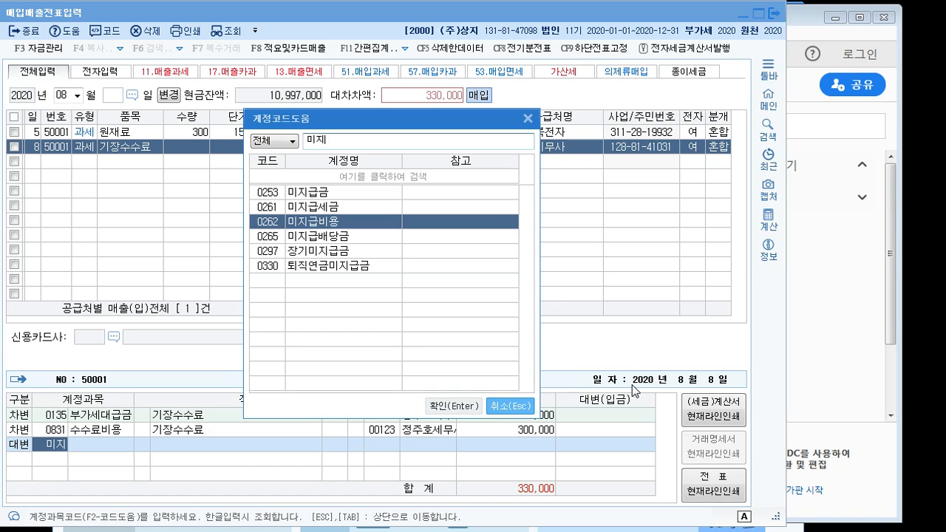
key(BackSpace)
text(제)
key(BackSpace)
text(지)
key(Down)
key(Up)
key(Up)
key(Down)
key(Down)
key(Up)
key(Up)
key(Return)
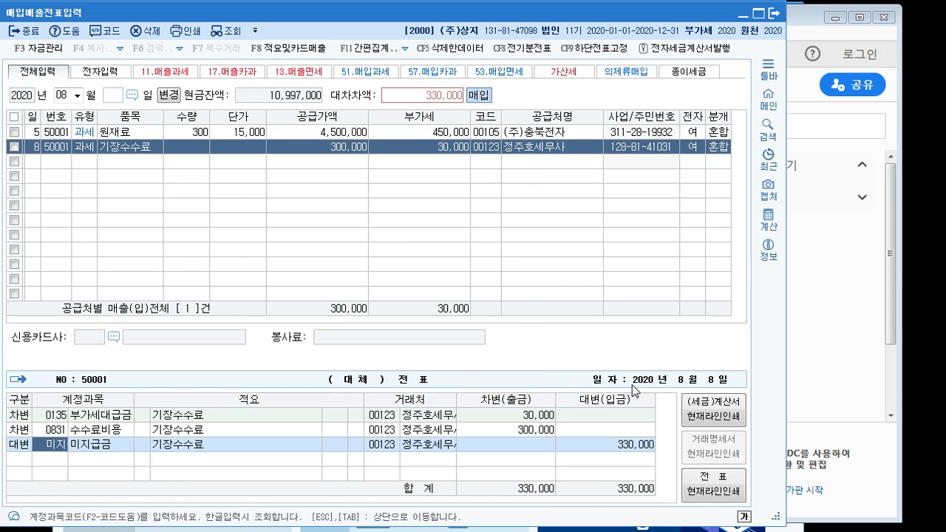
- Accept the 미지급금 credit line of the 8 August voucher and compare its journal entry with the 5 August raw-material purchase's
key(Return)
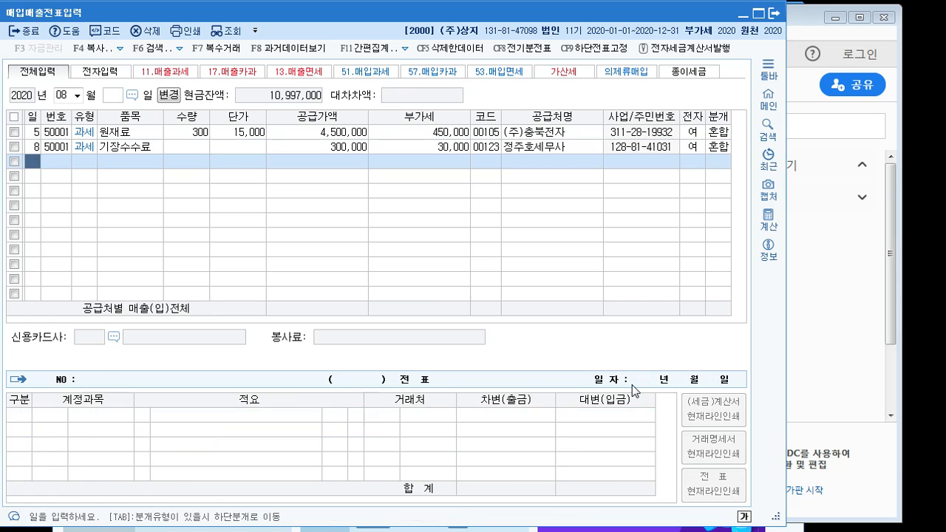
key(Up)
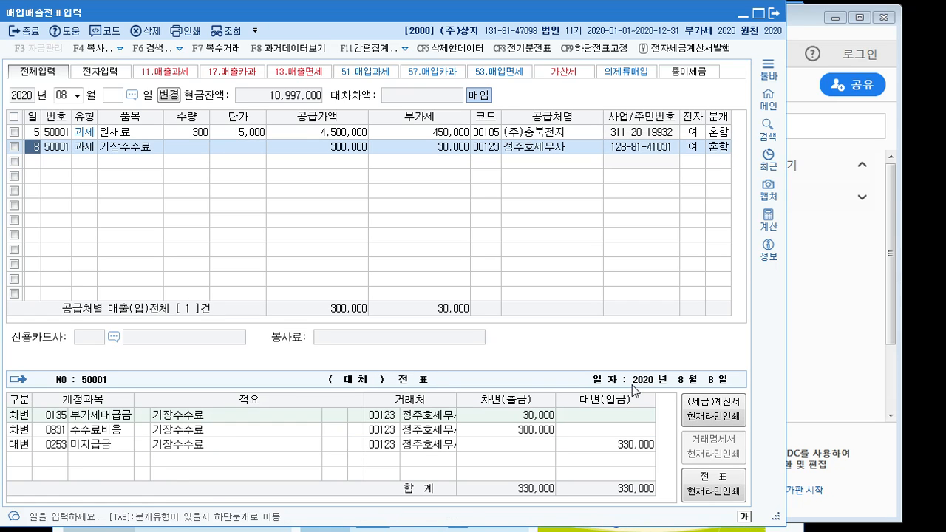
key(Up)
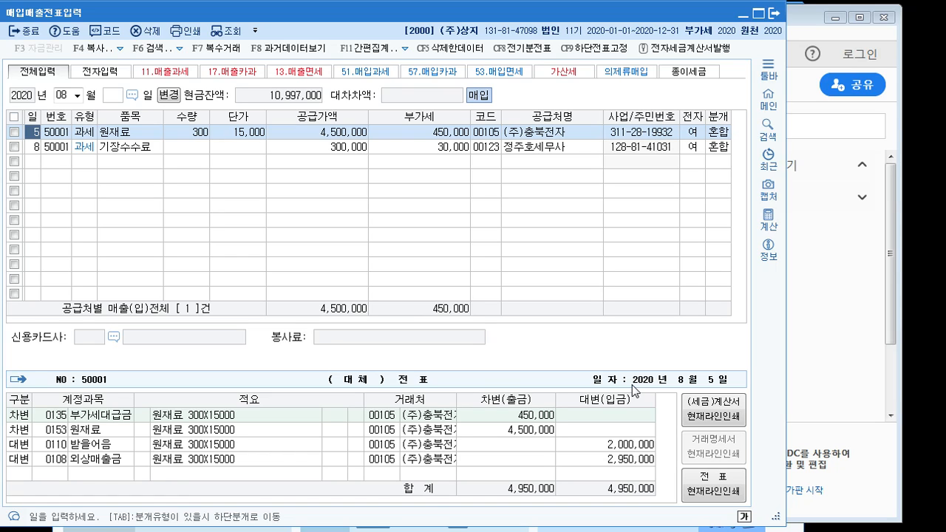
key(Down)
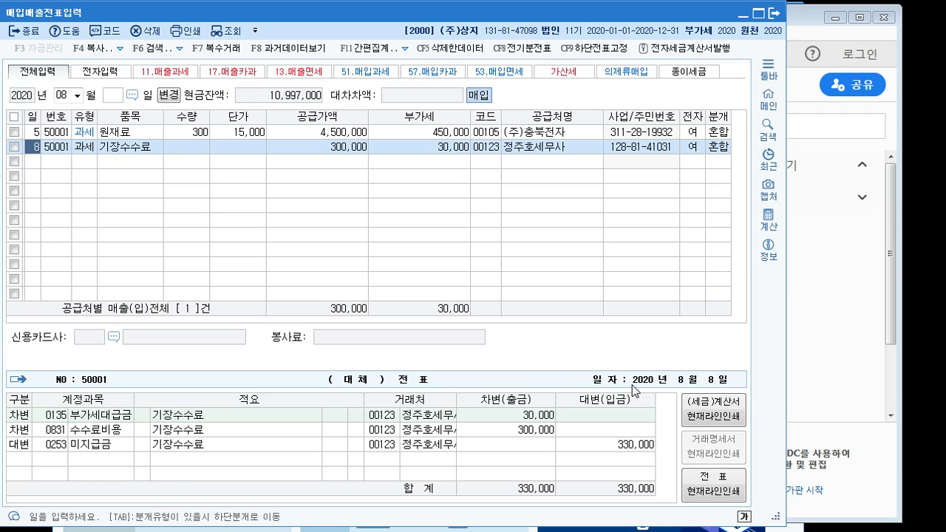
key(Up)
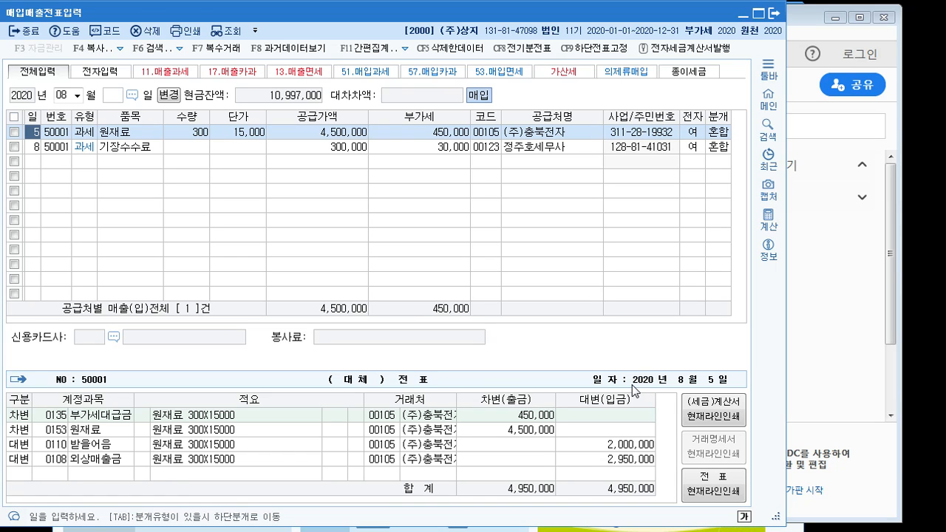
- Select the blank row below the 8 August voucher and switch to the textbook PDF in Acrobat Reader to read question [3], 10 August
click(31, 163)
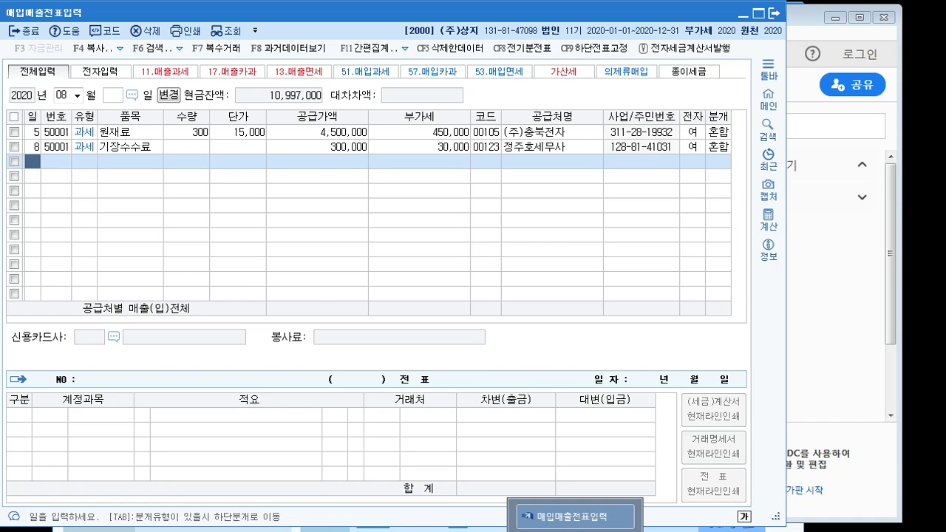
click(574, 531)
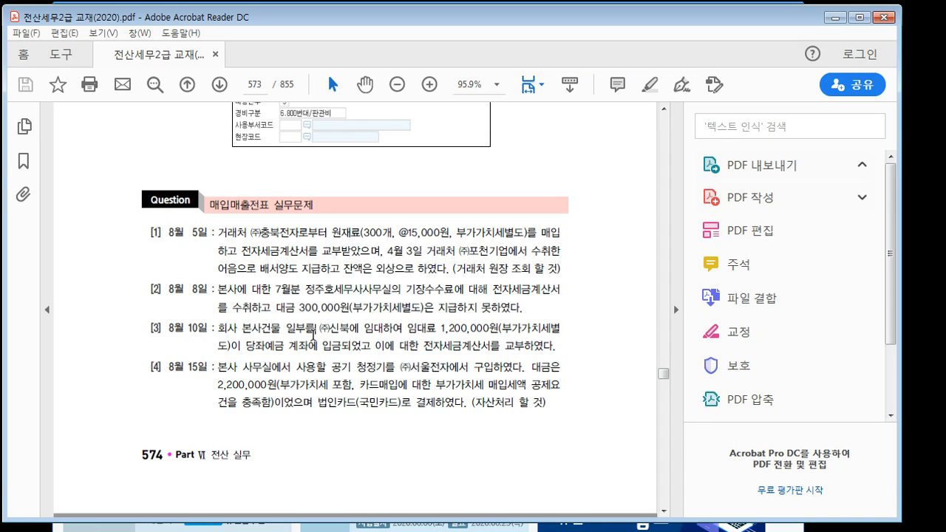
click(314, 333)
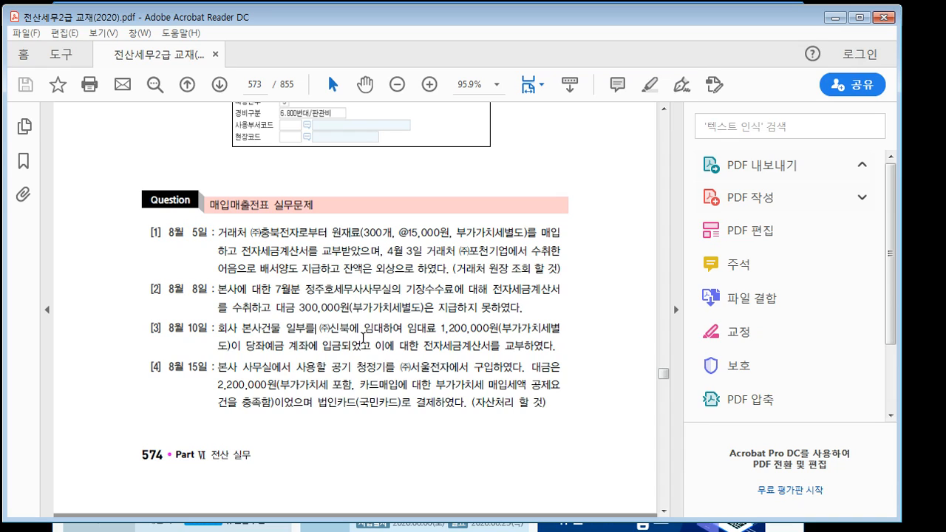